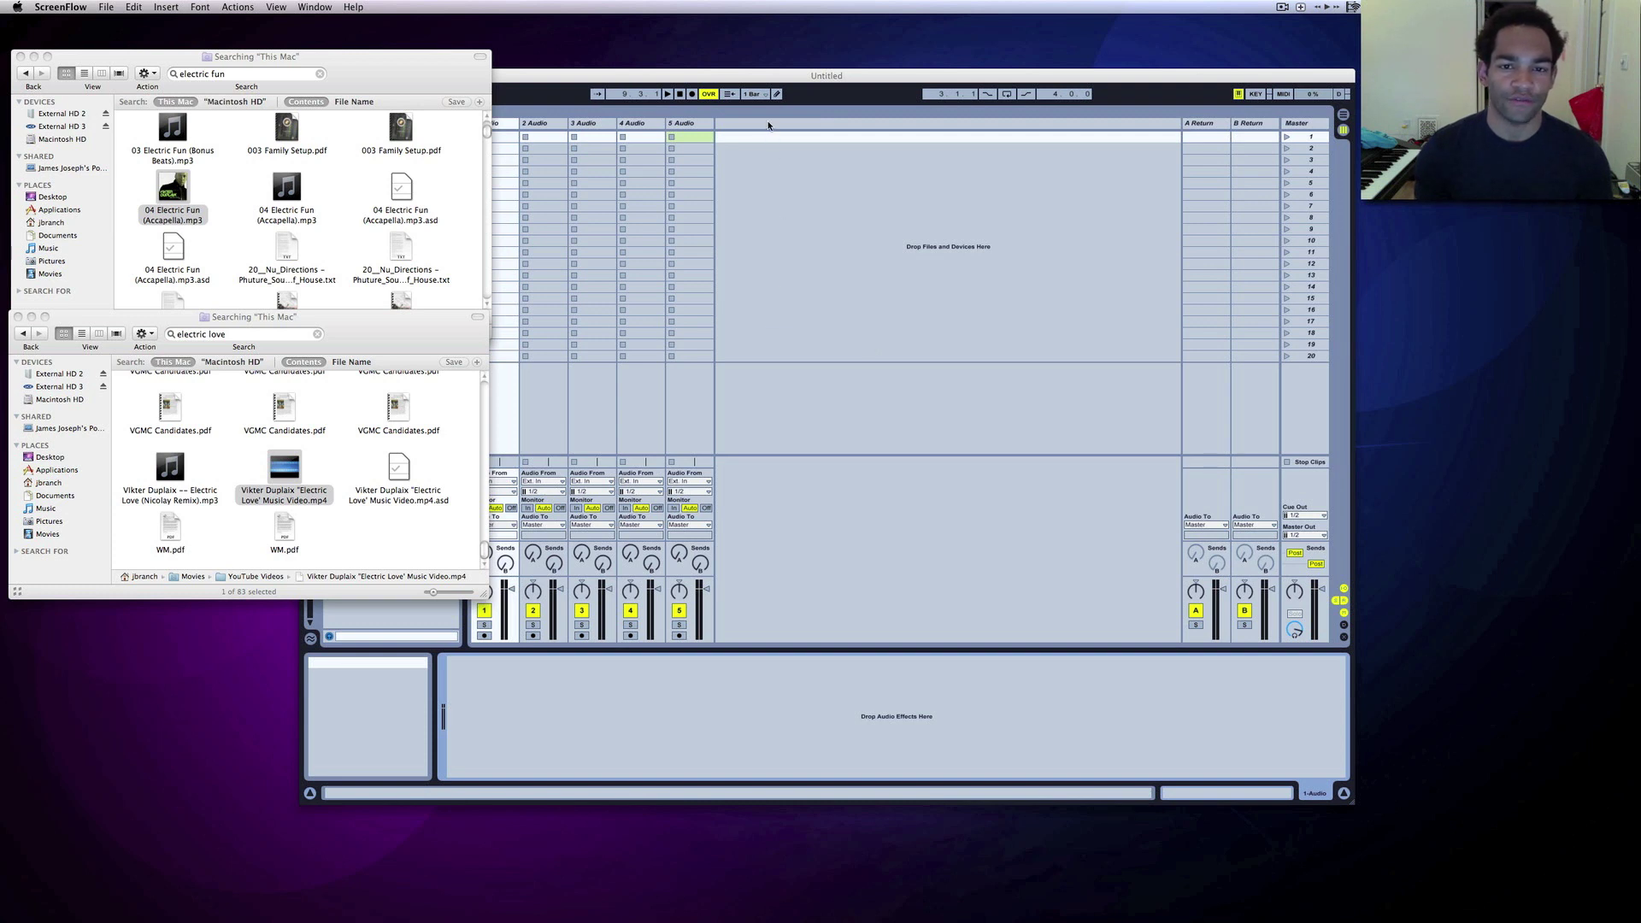
Show the Live set in the Arrangement View, then unfold and enlarge the 1 Audio track.
click(767, 78)
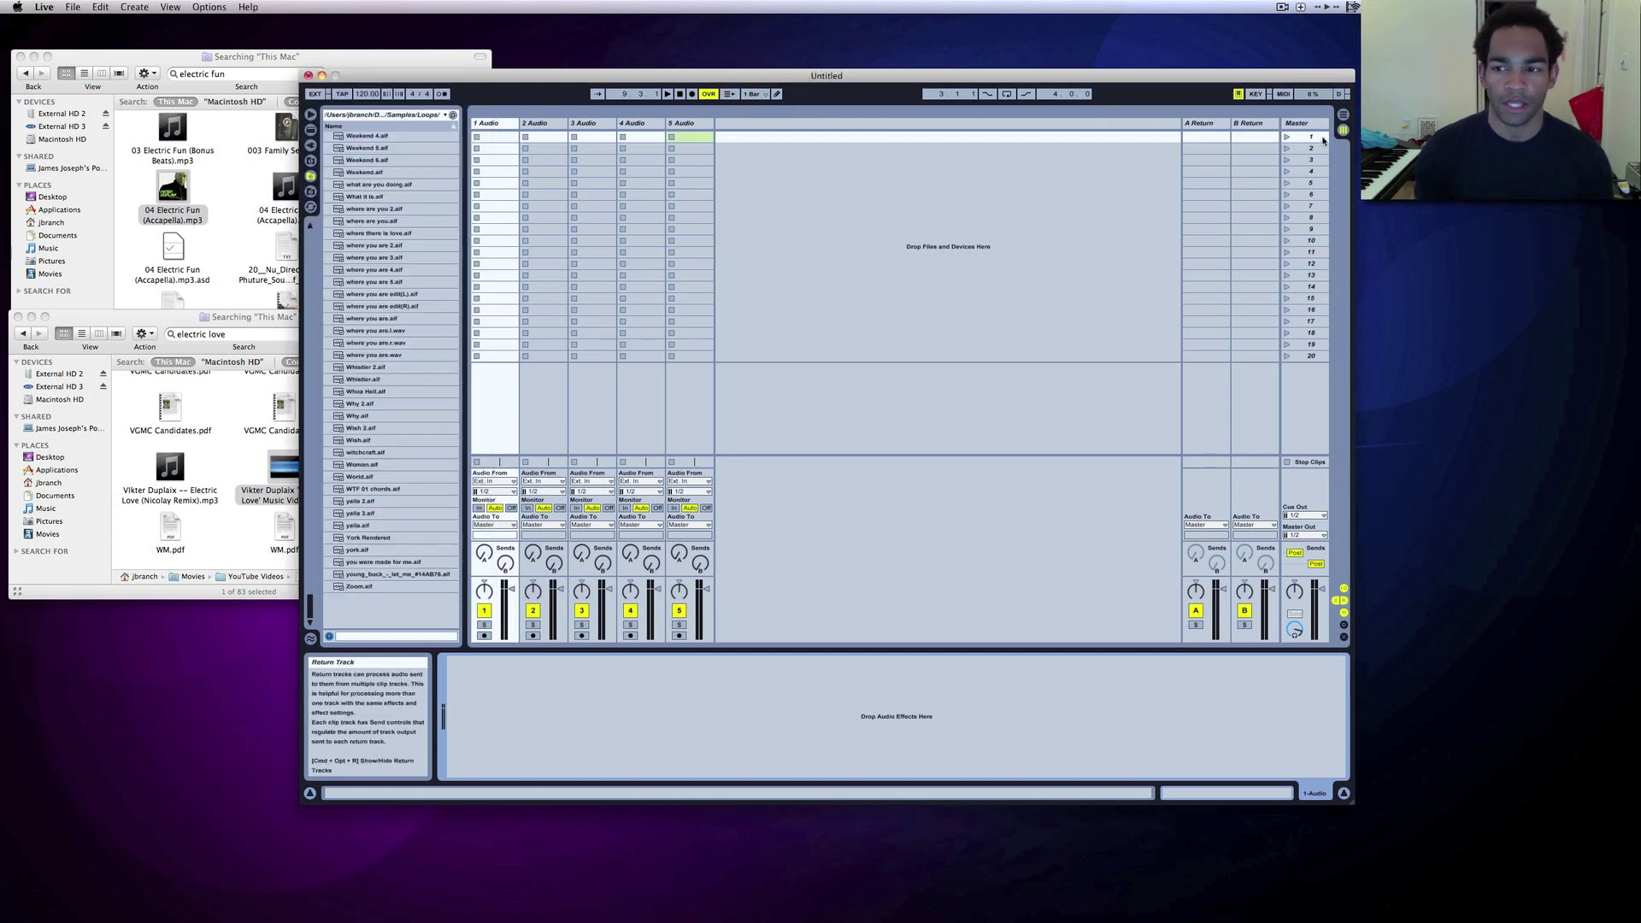
click(1345, 118)
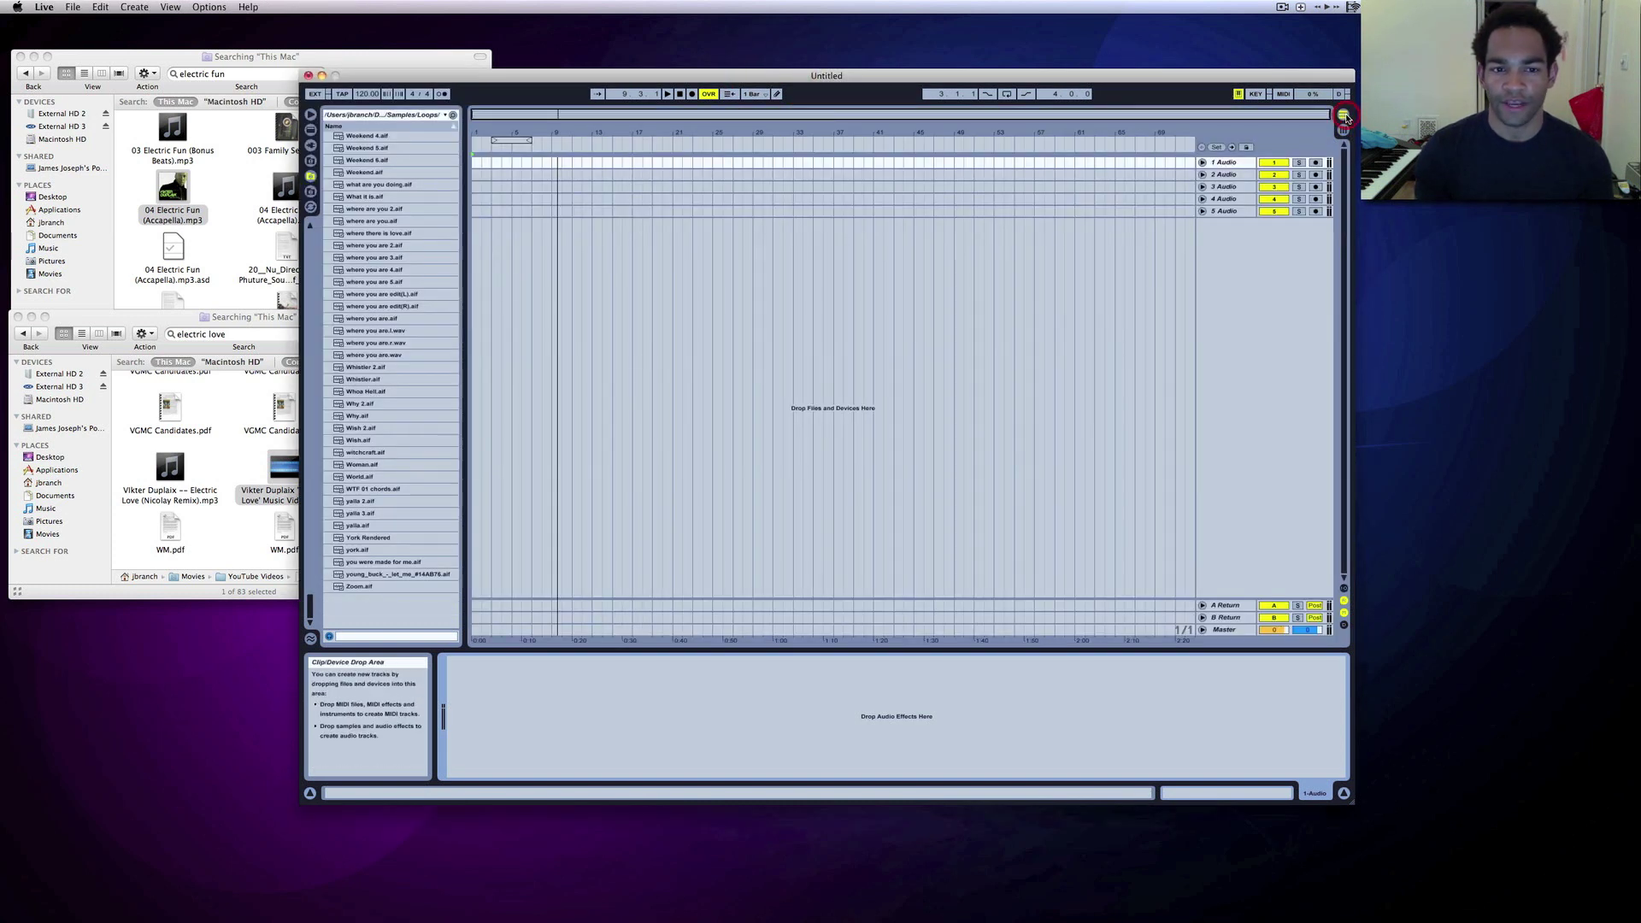
click(1203, 162)
click(1210, 200)
drag(1210, 201, 1209, 301)
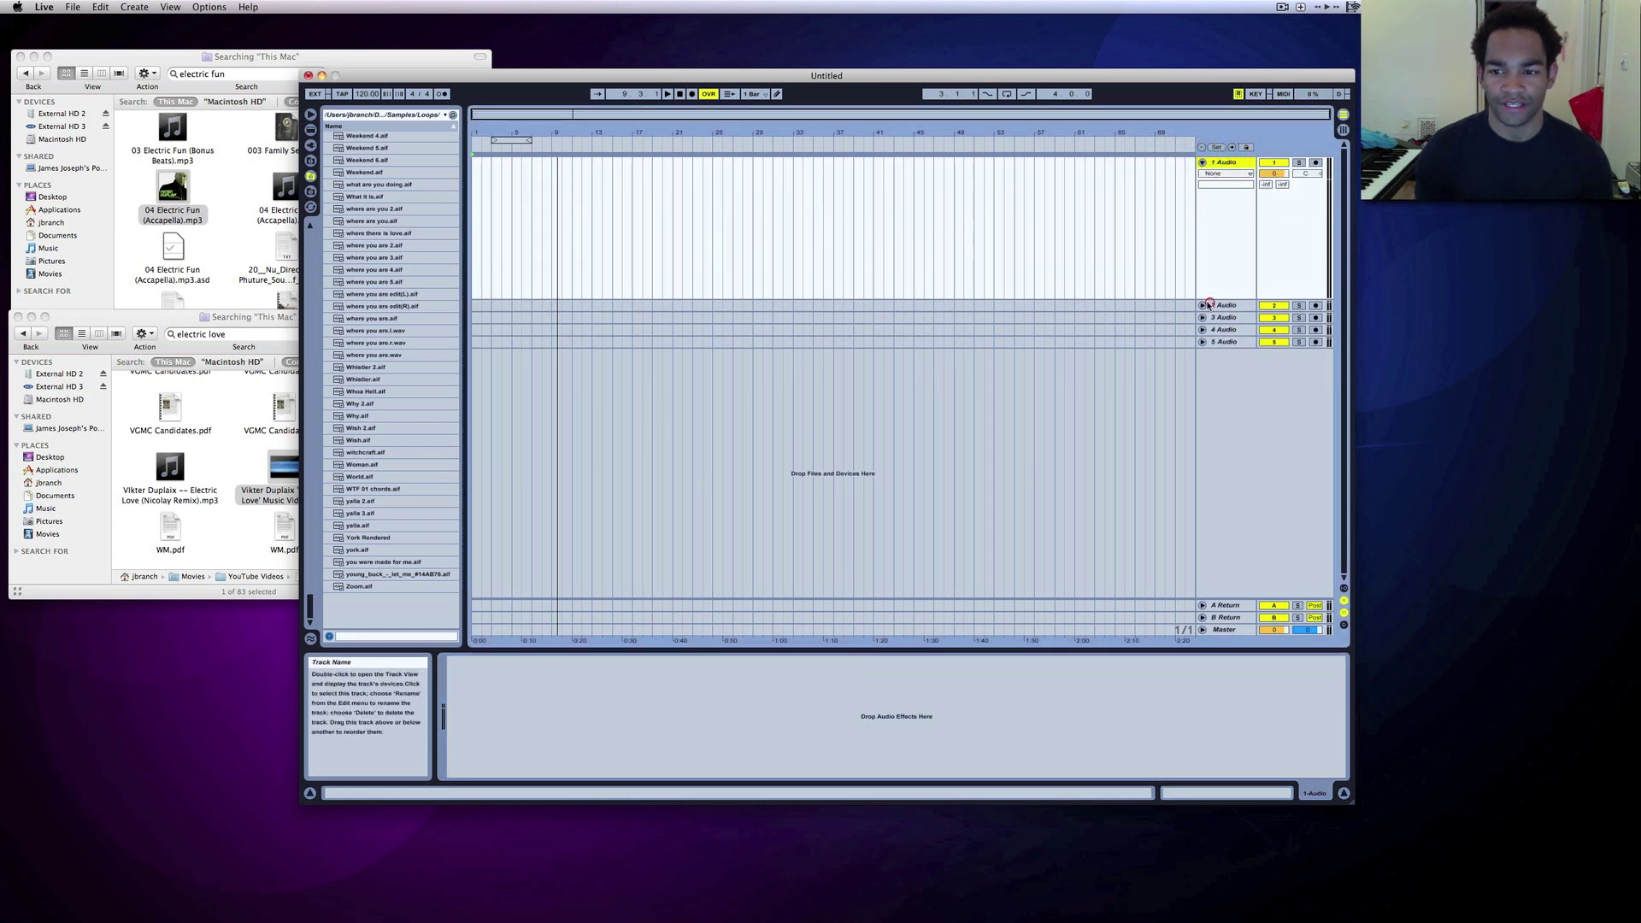
Place the Vikter Duplaix "Electric Love" music video MP4 from Finder at the start of 1 Audio and move the video window clear of the tracks.
click(91, 328)
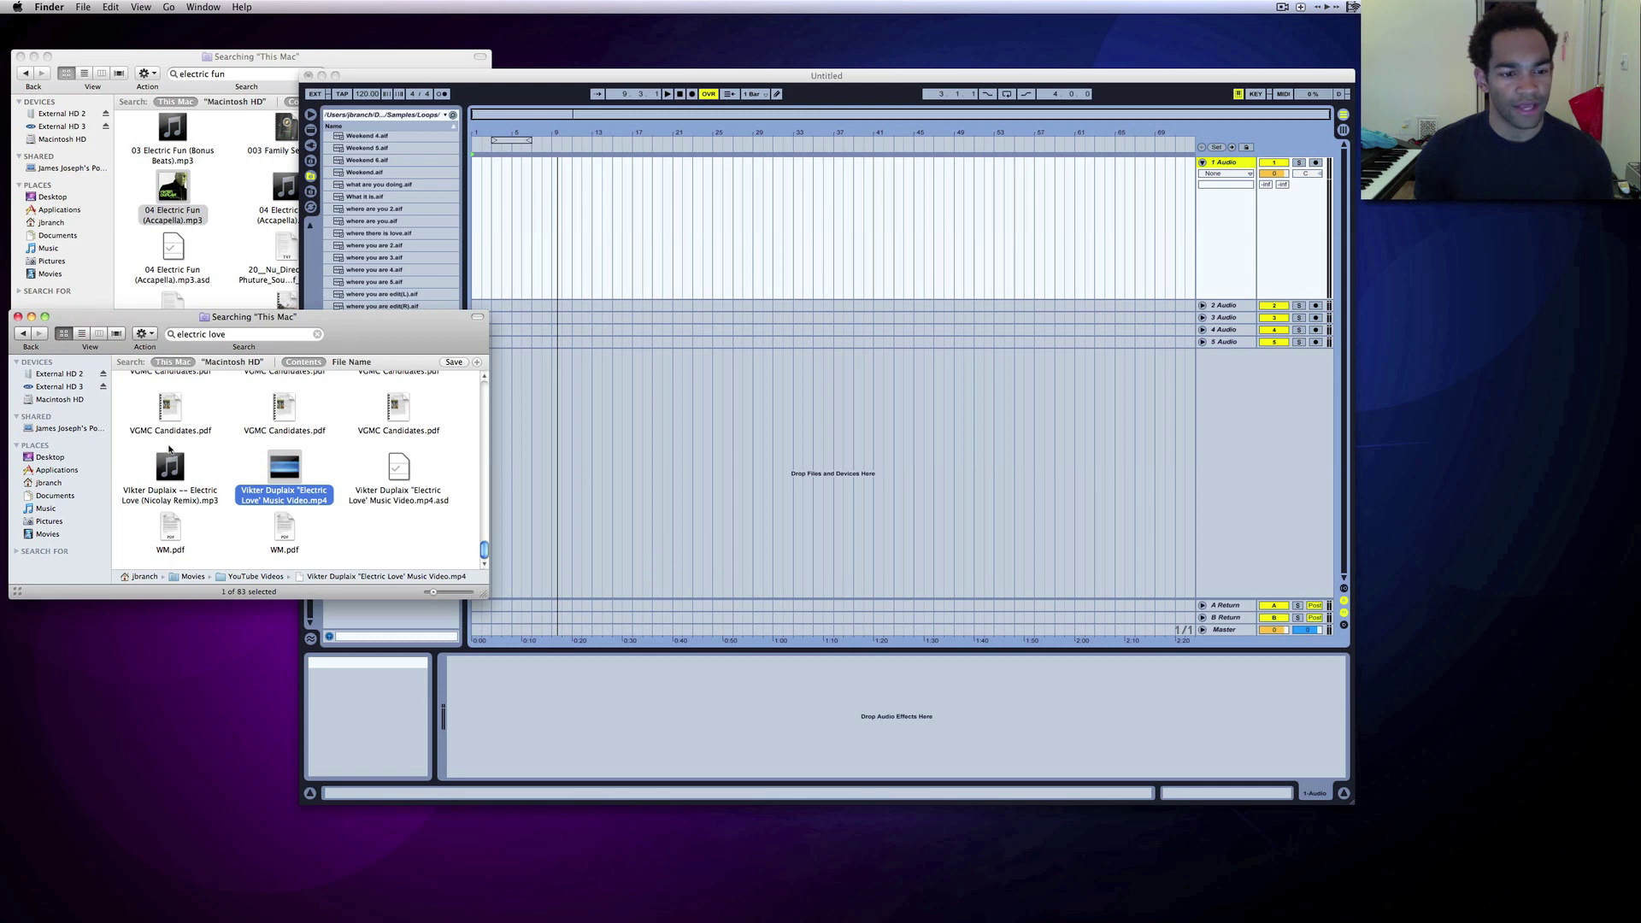
drag(289, 473, 476, 268)
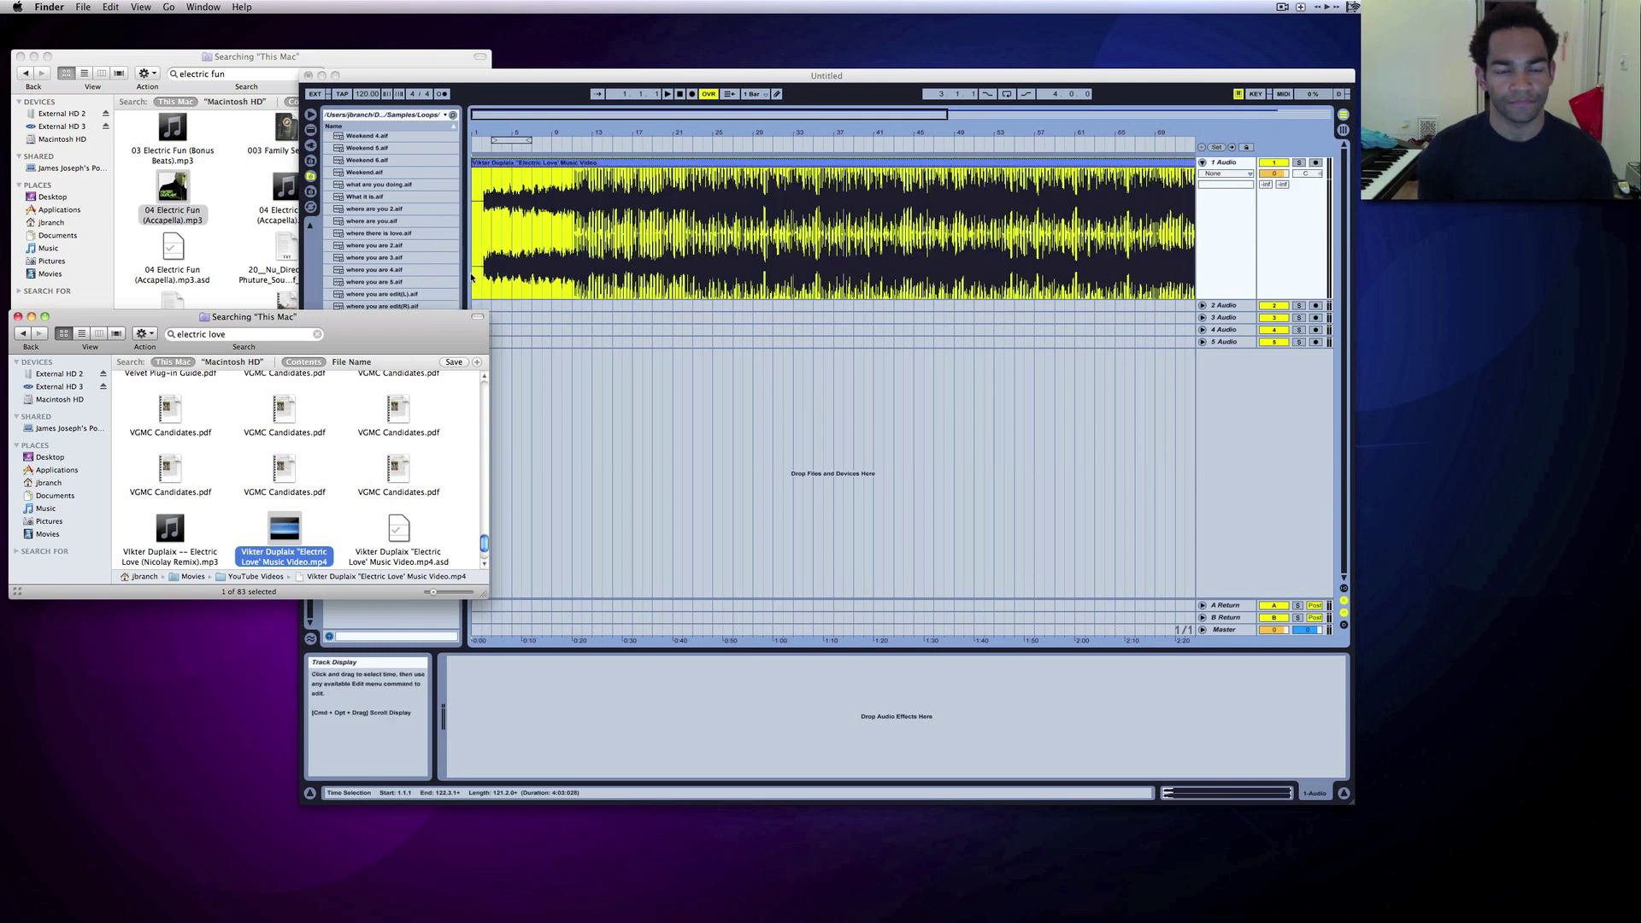
click(723, 160)
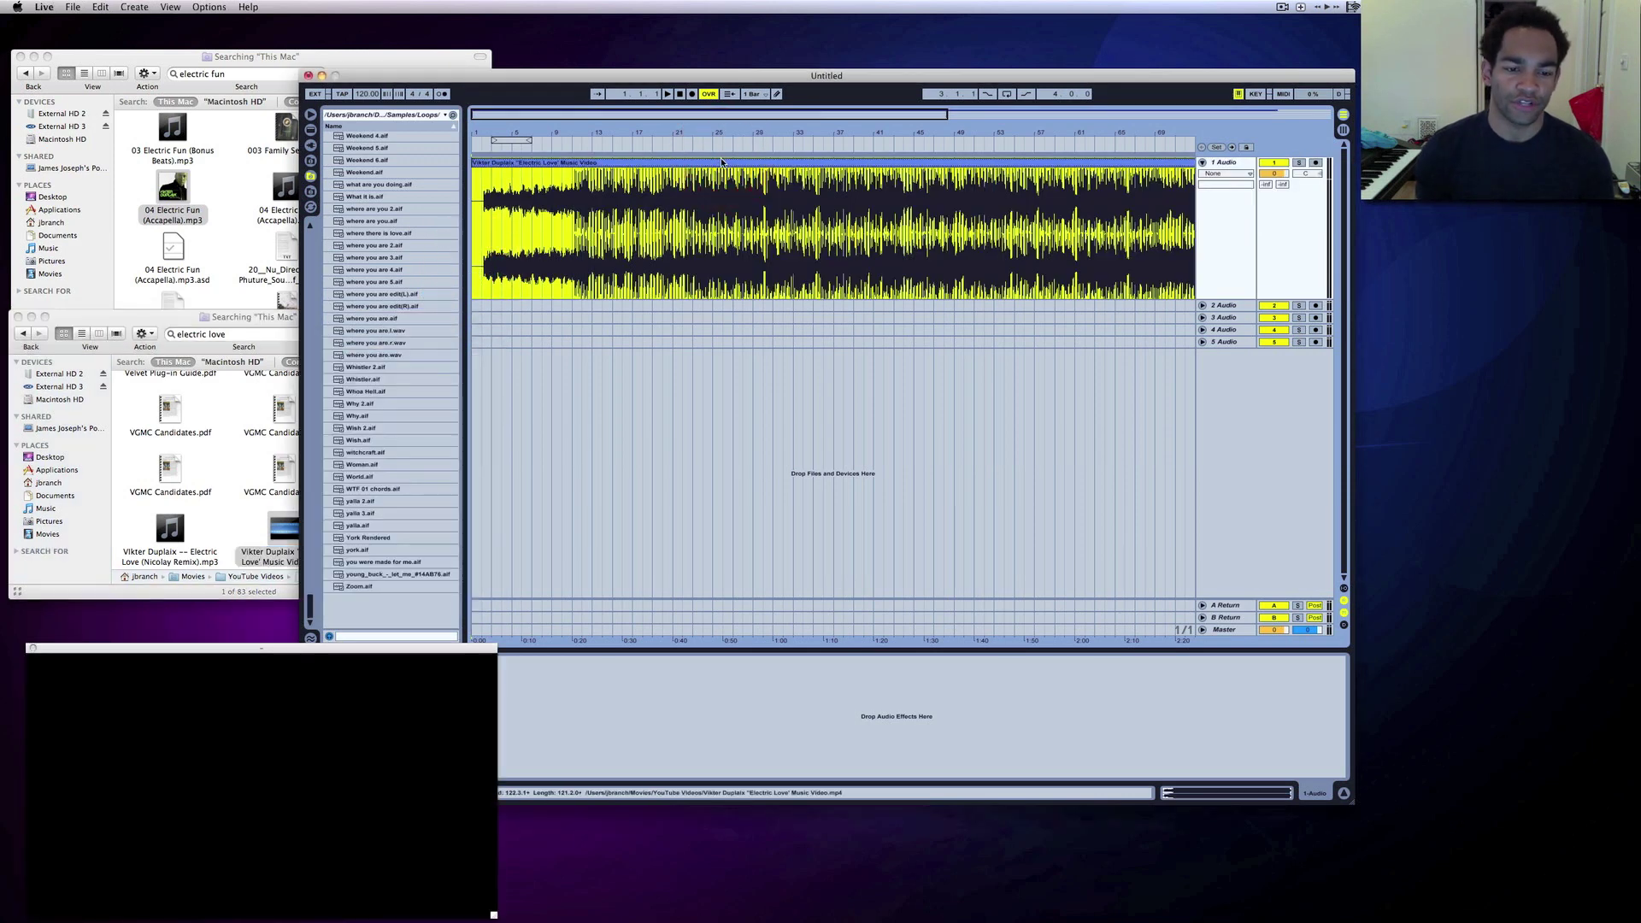
drag(323, 655, 1406, 587)
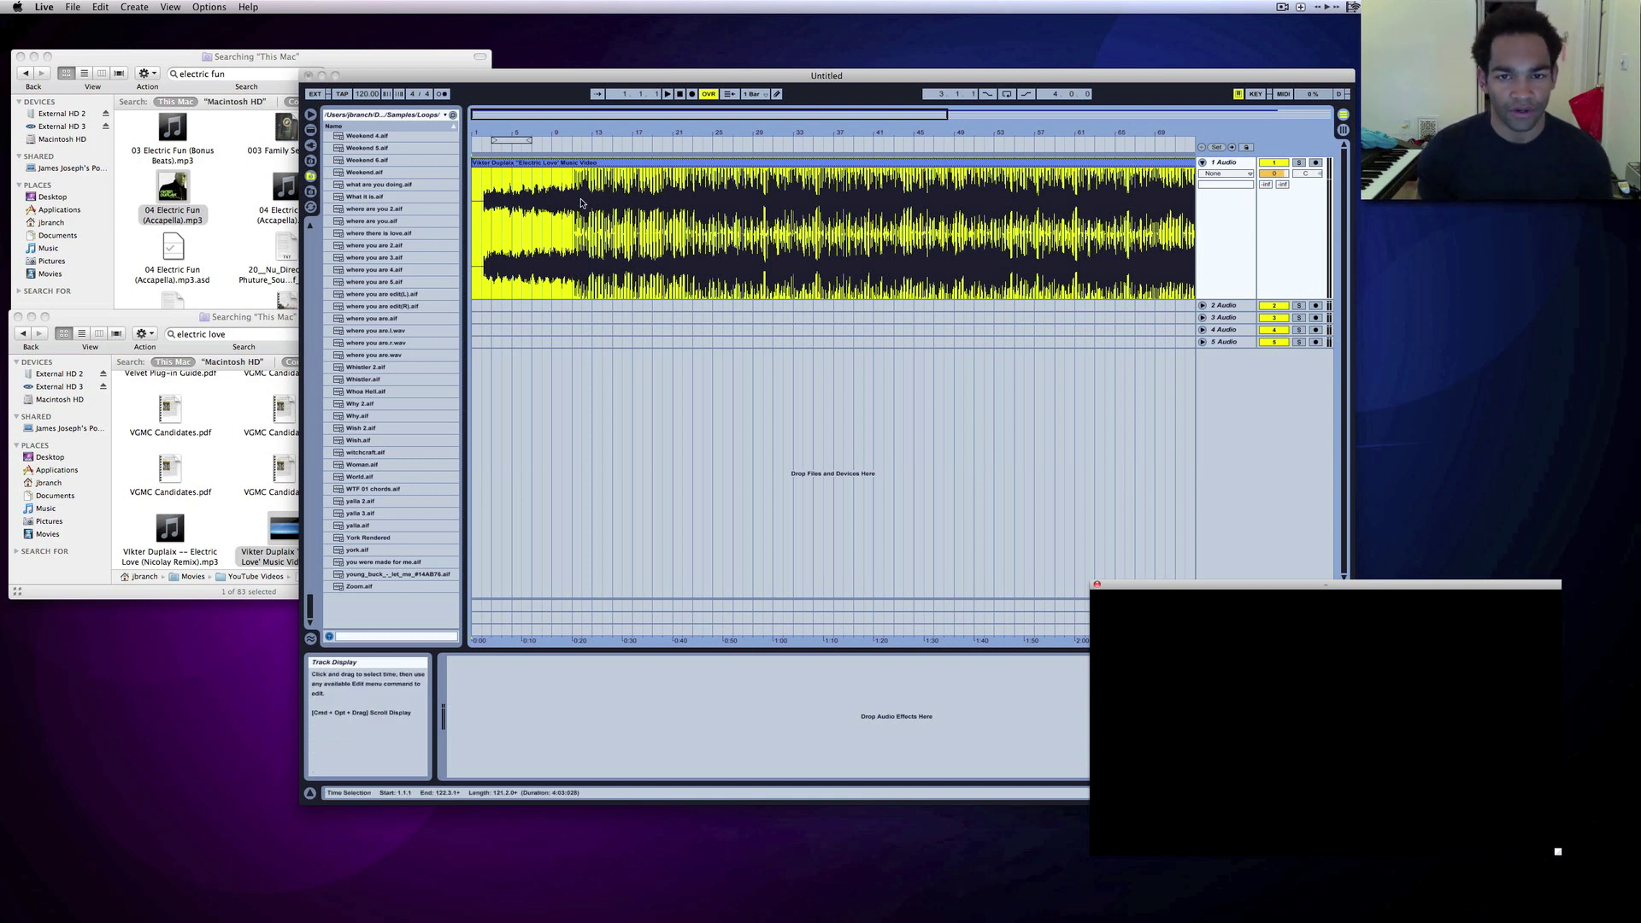
Play the music video clip and jump to where its beat comes in.
click(675, 75)
key(space)
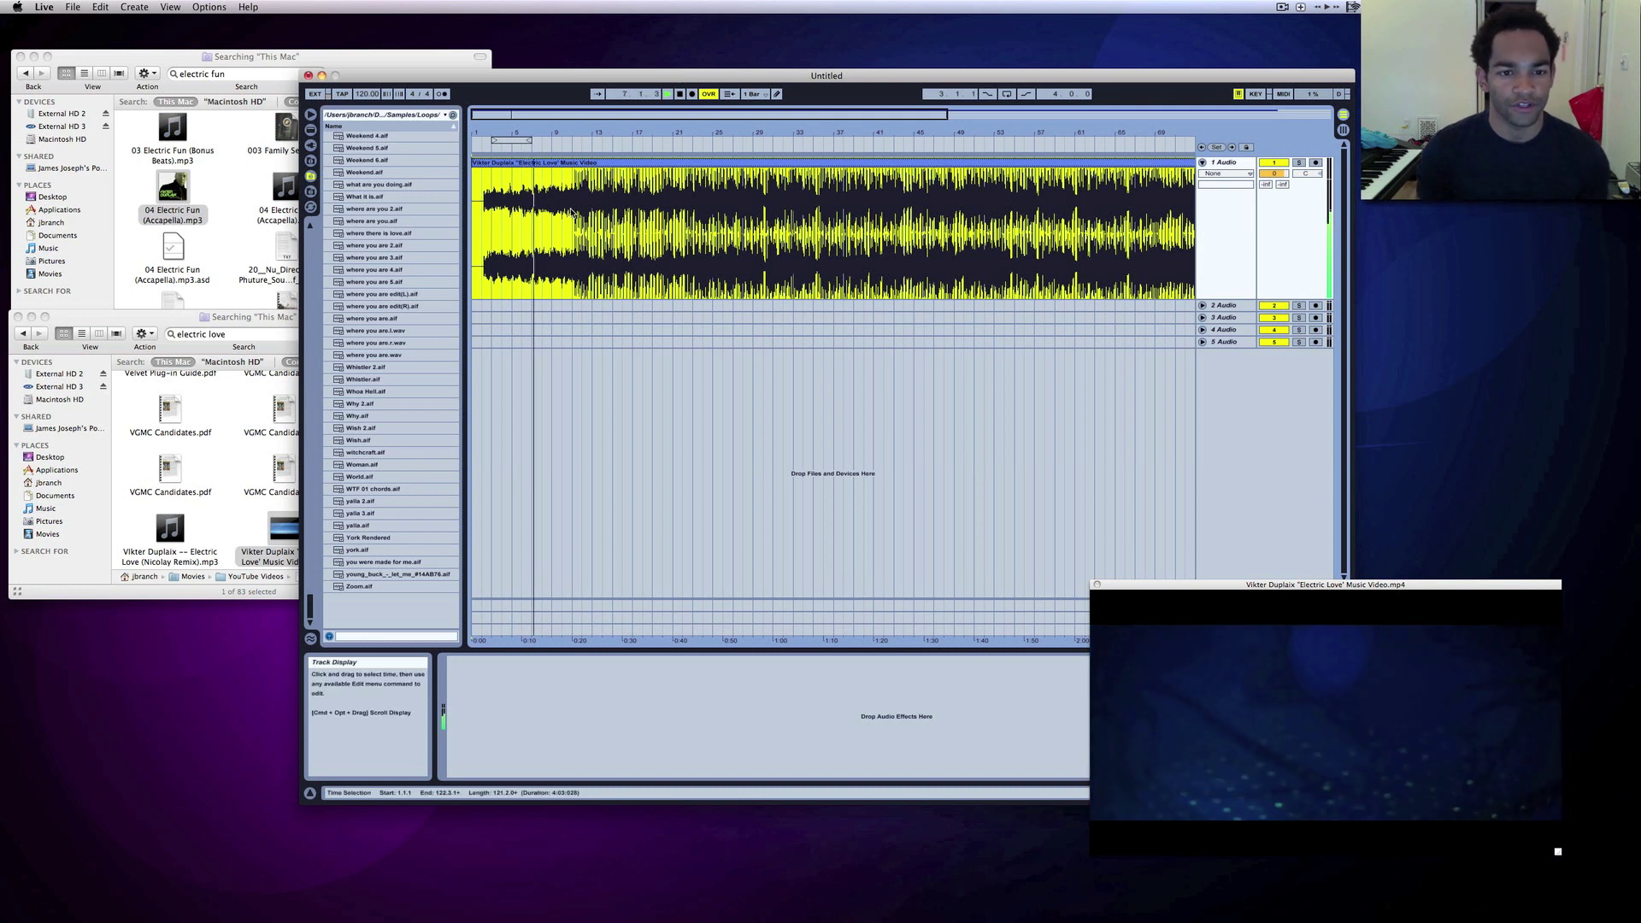
click(571, 215)
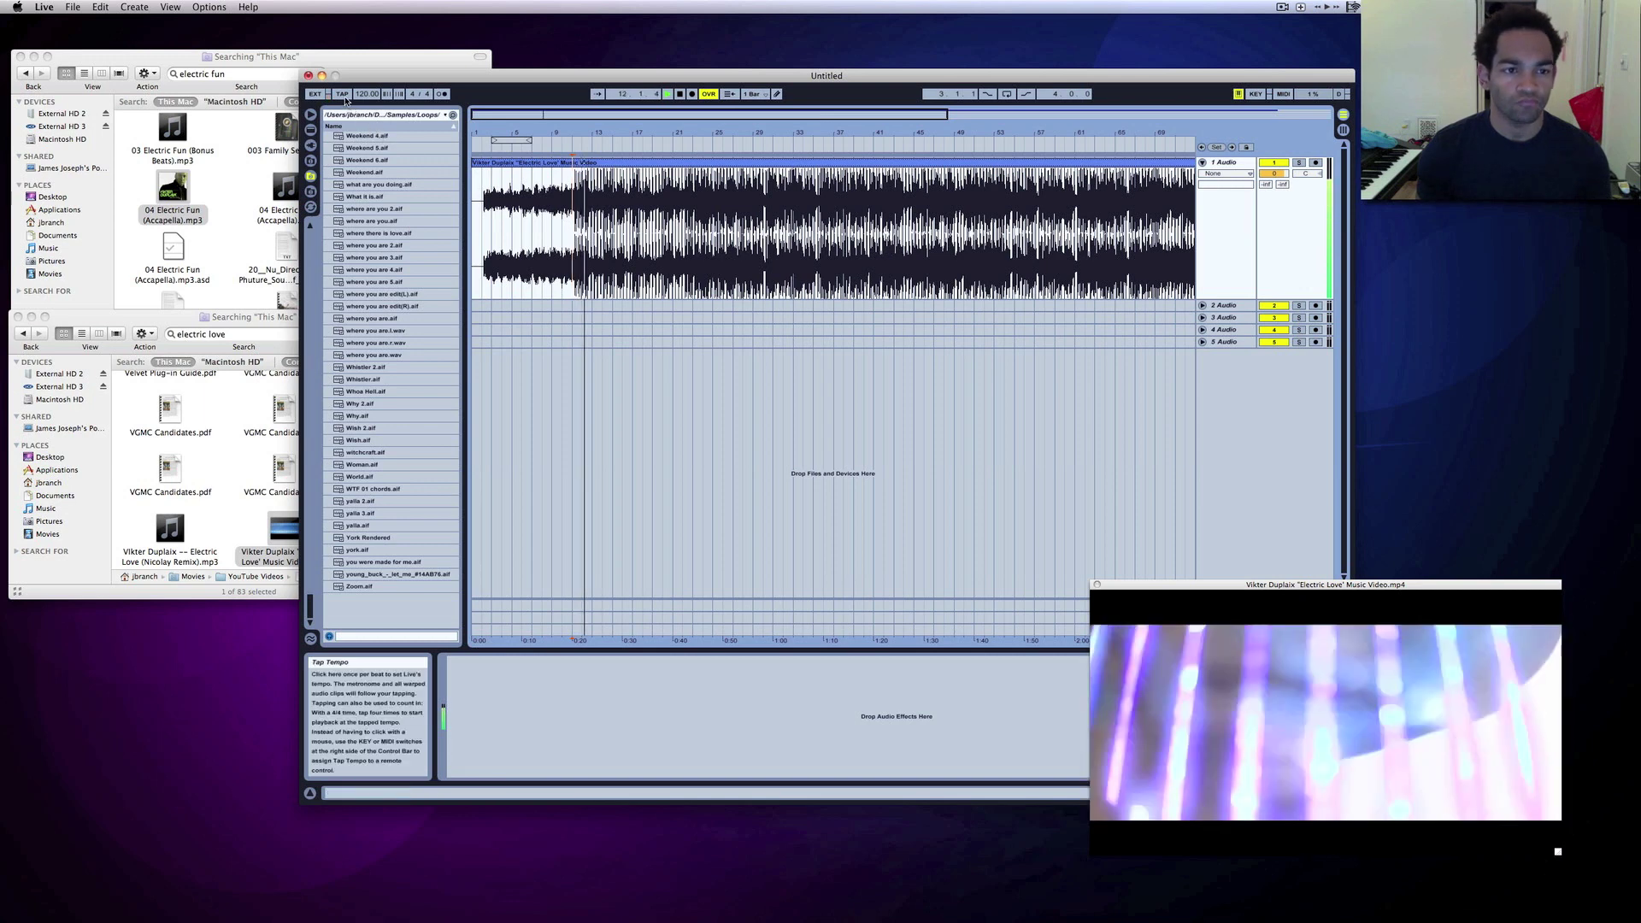
Tap the set's tempo in time with the playing music video clip.
click(342, 94)
click(342, 94)
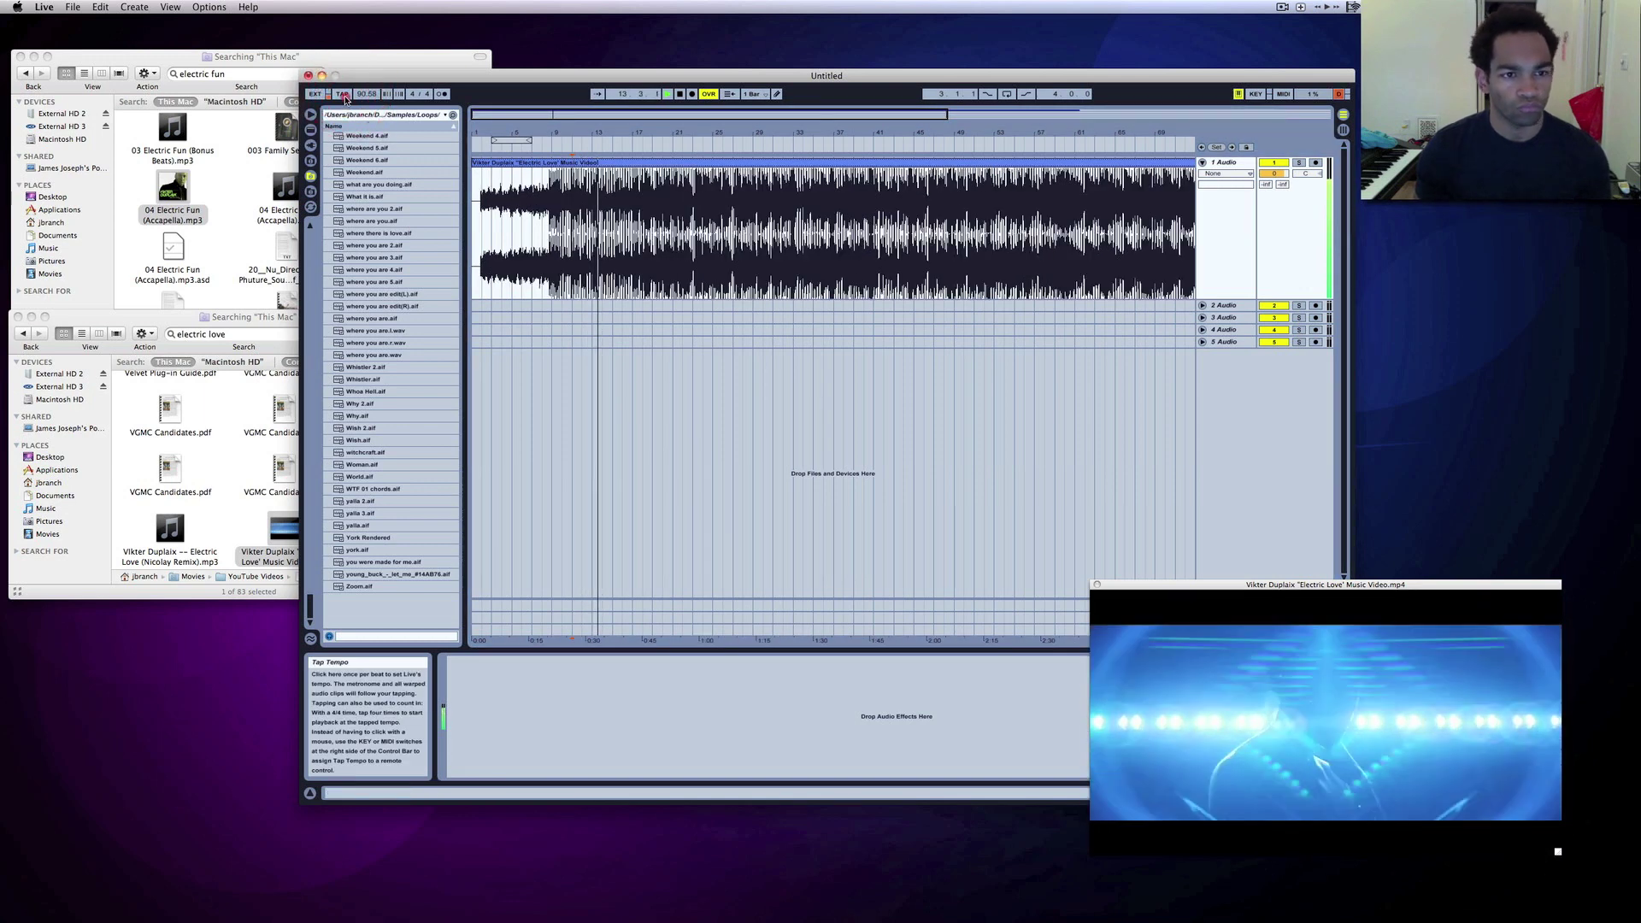
click(342, 94)
click(342, 94)
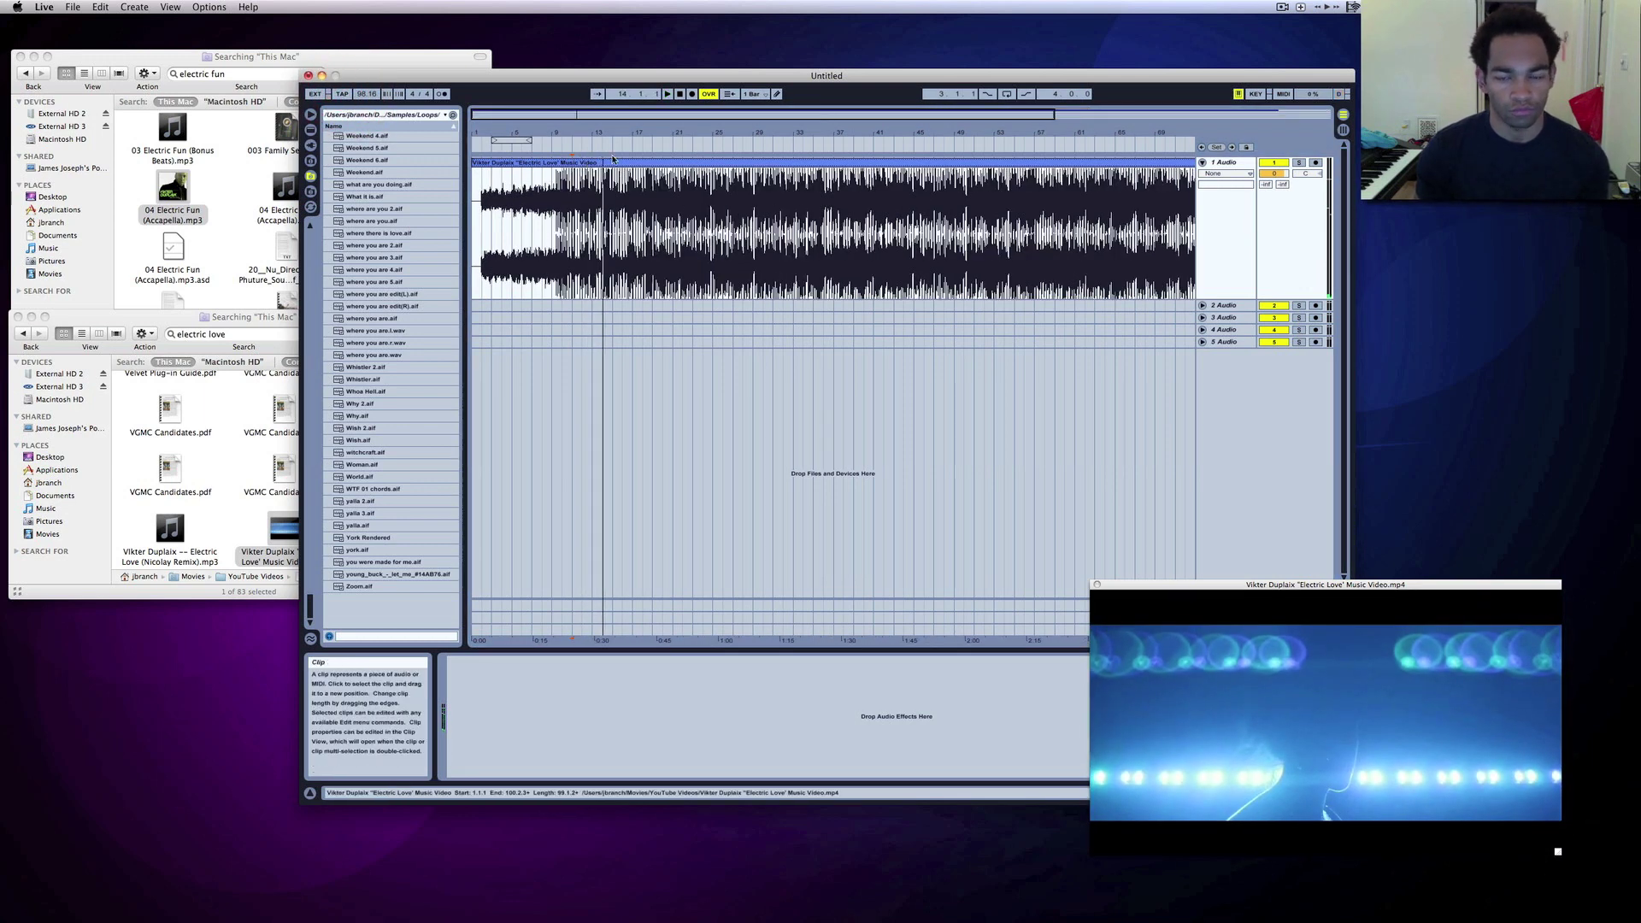
Play from the clip's beat entry and open the music video clip's sample properties.
click(551, 202)
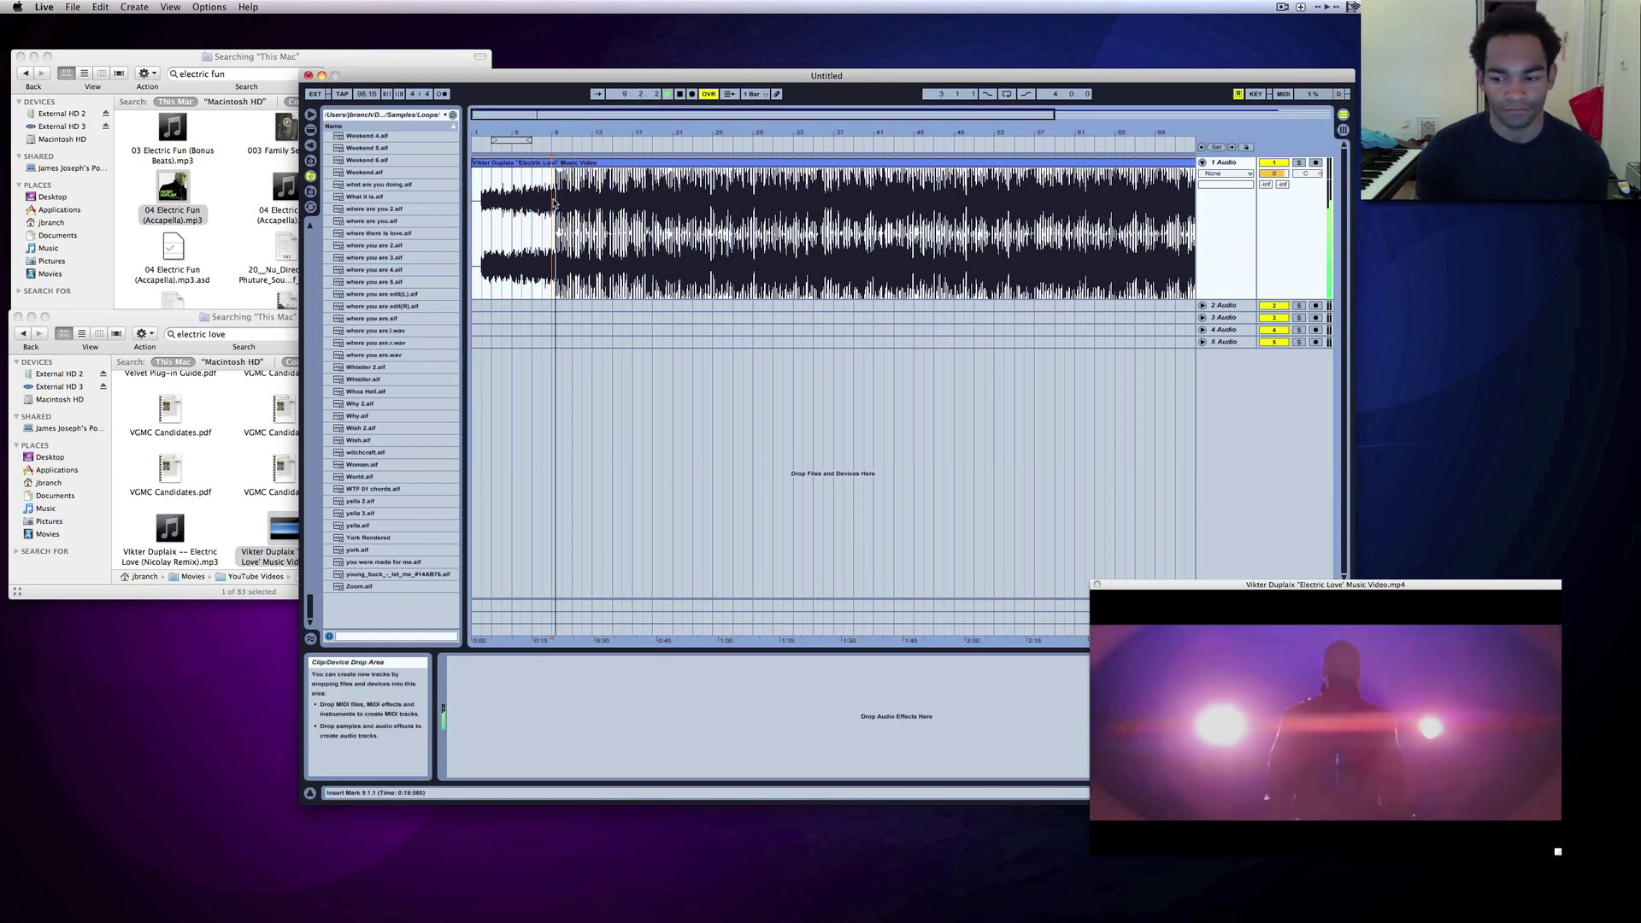
double_click(575, 163)
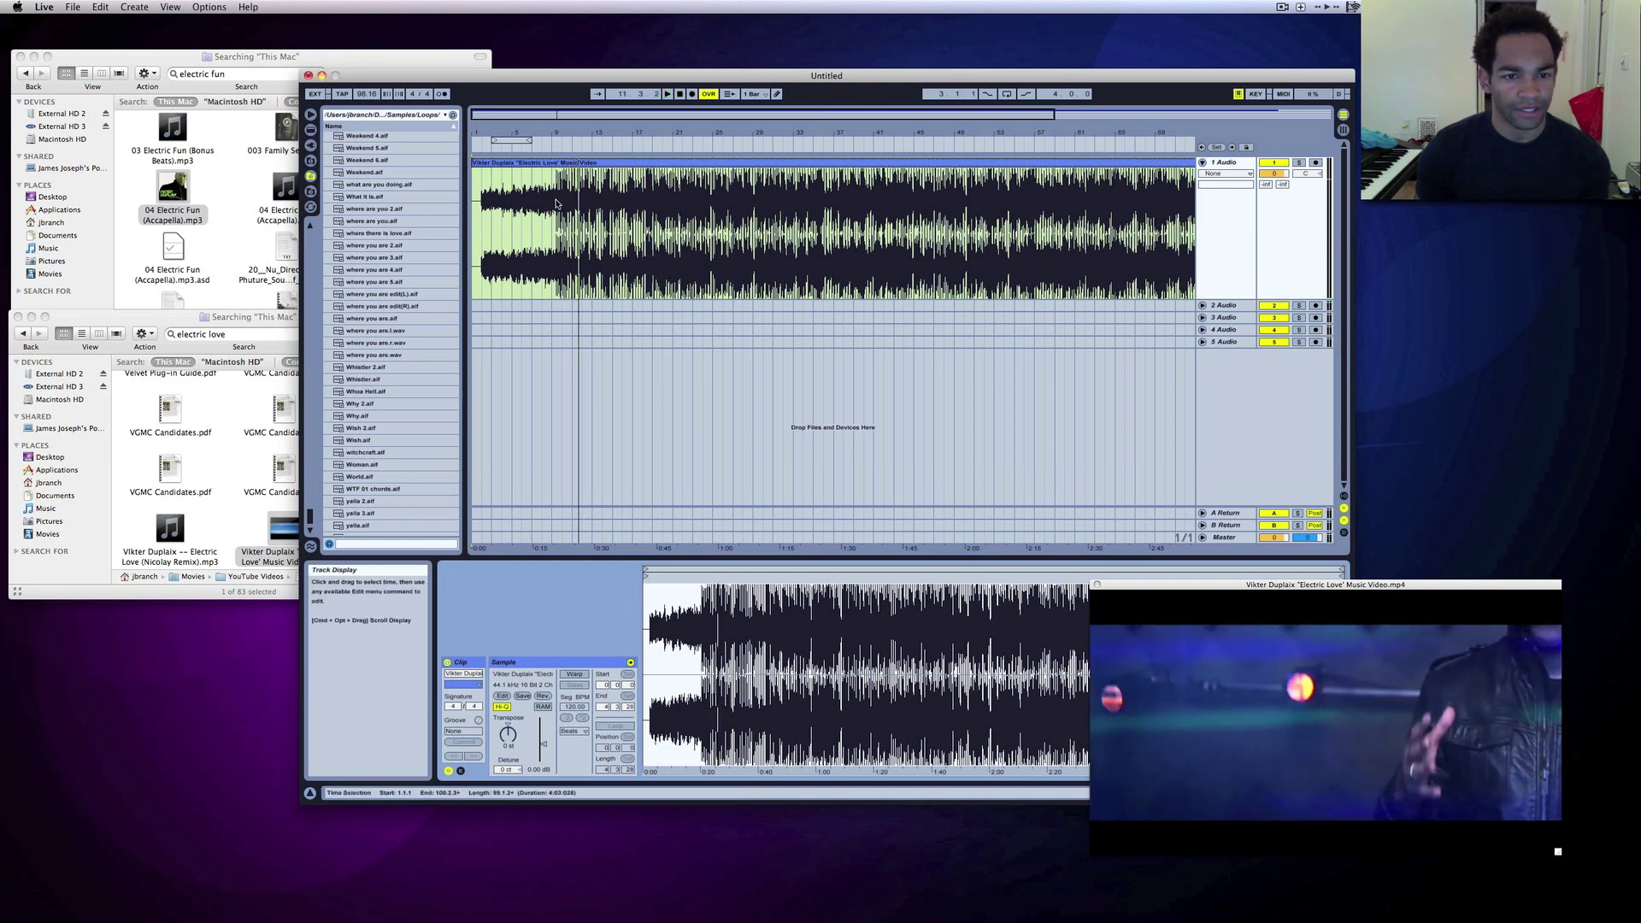
key(super+a)
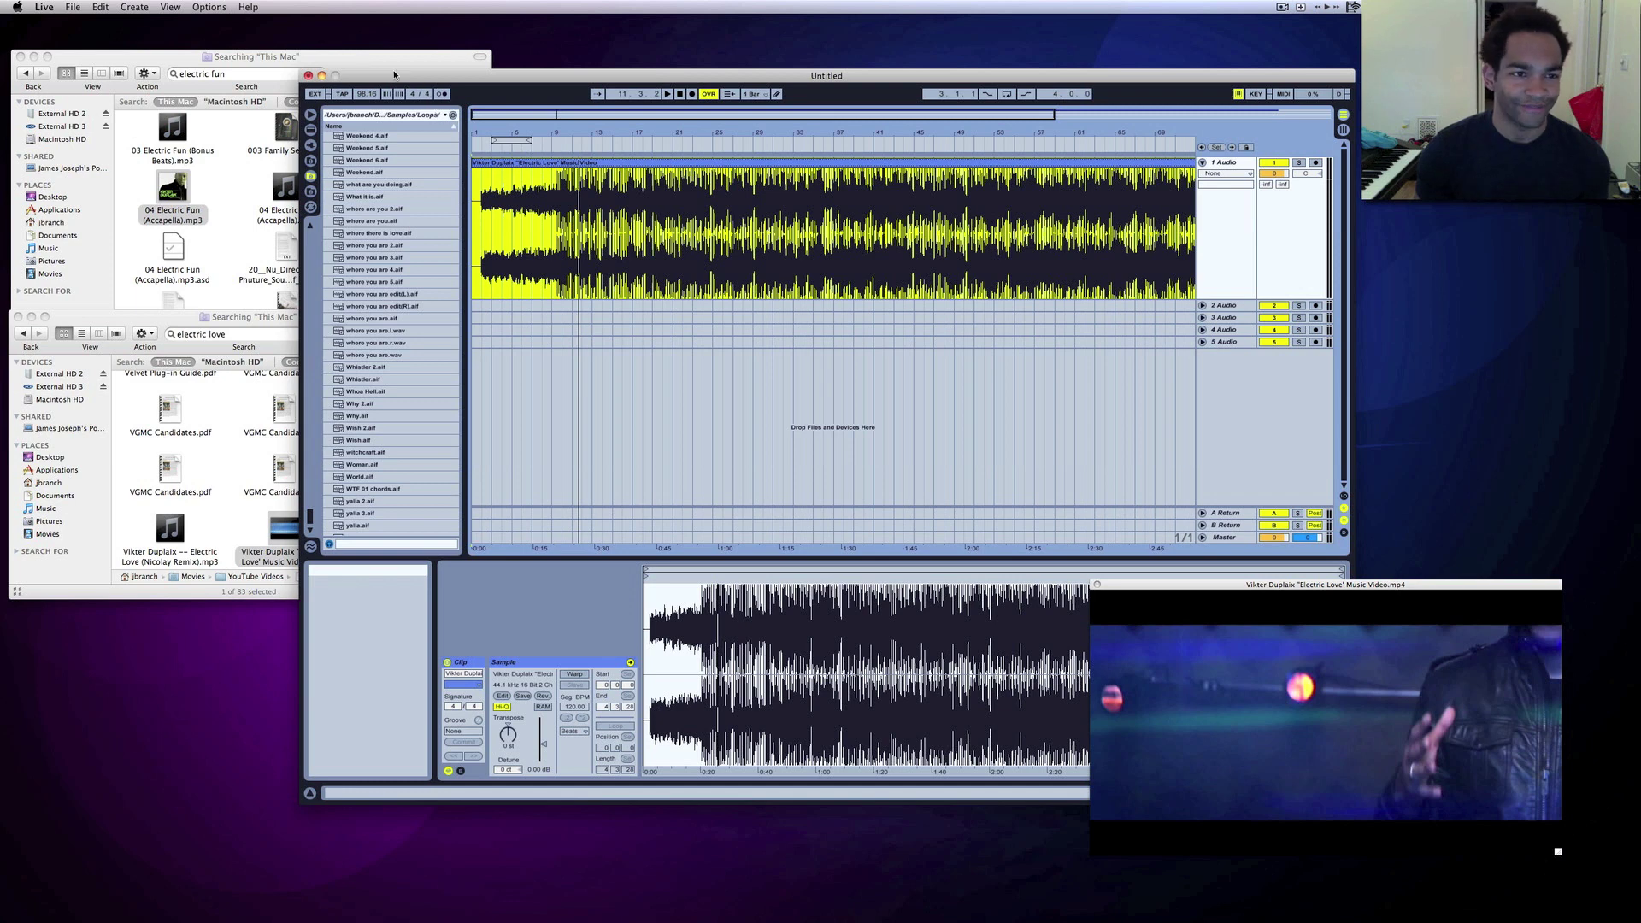
Switch to Finder and open the "Electric Love" music video MP4 in QuickTime Player.
click(391, 58)
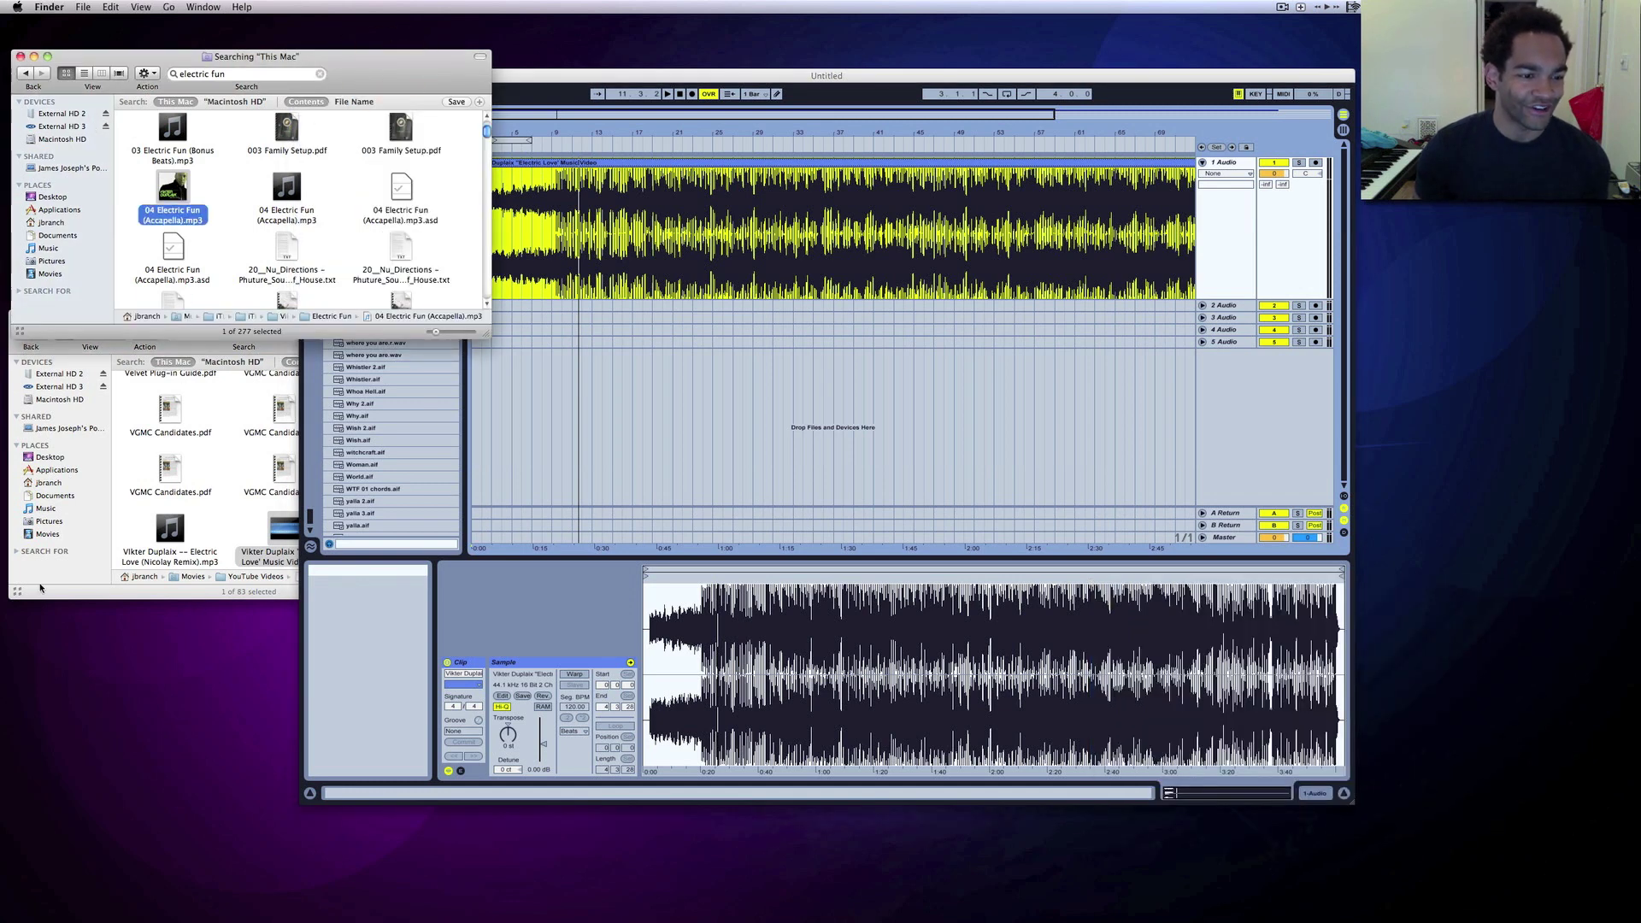
click(44, 583)
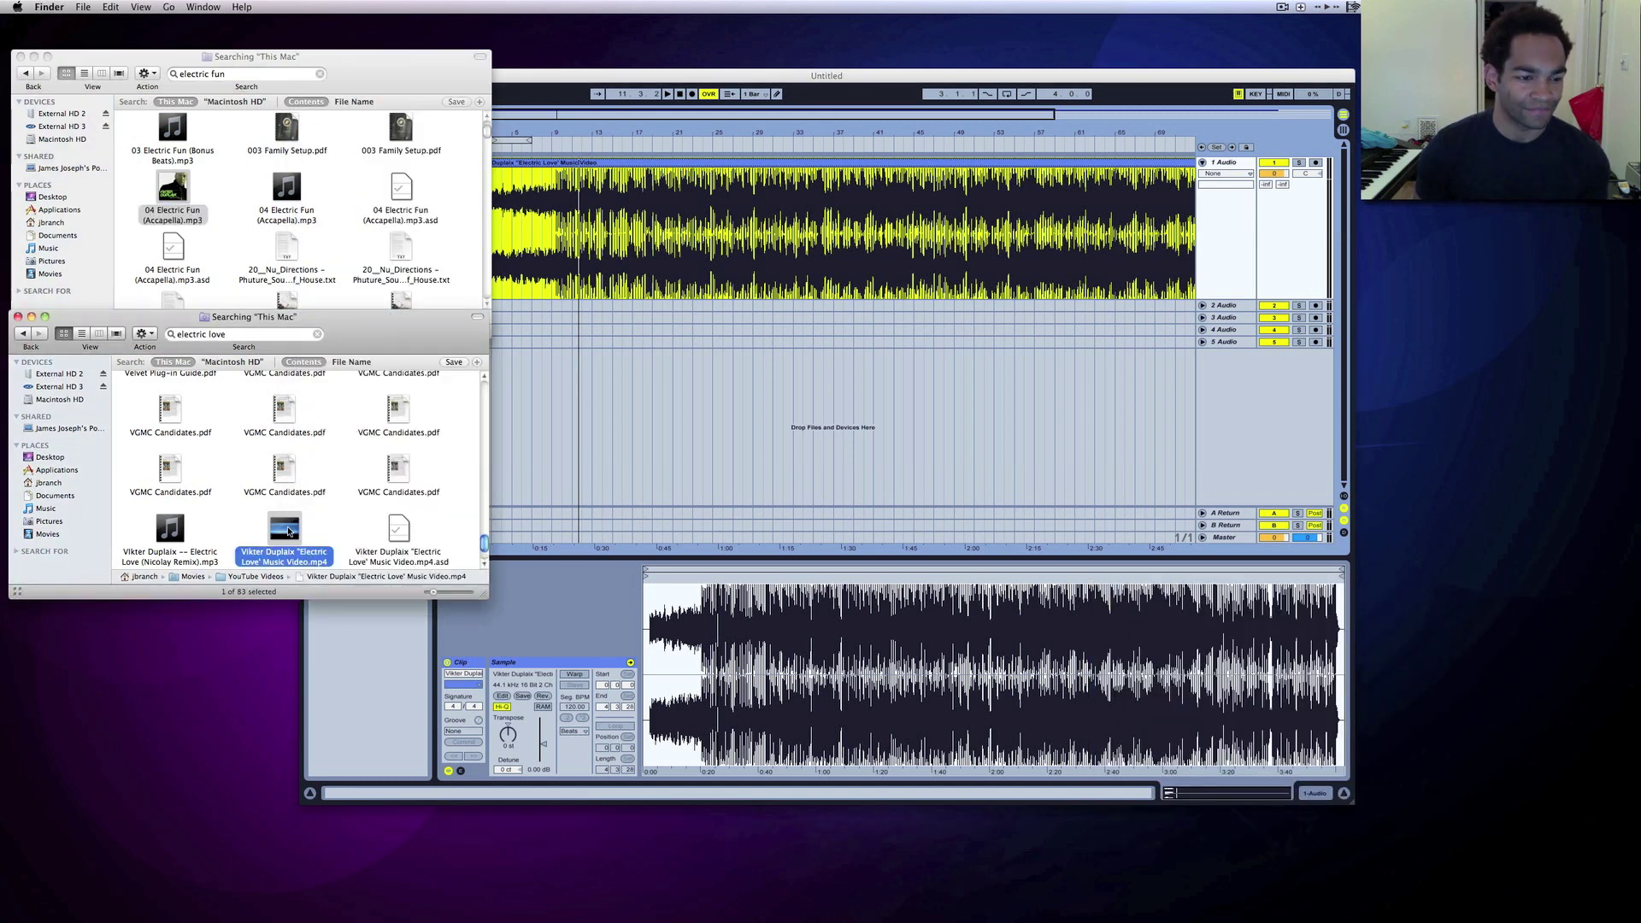
right_click(288, 532)
mouse_move(523, 546)
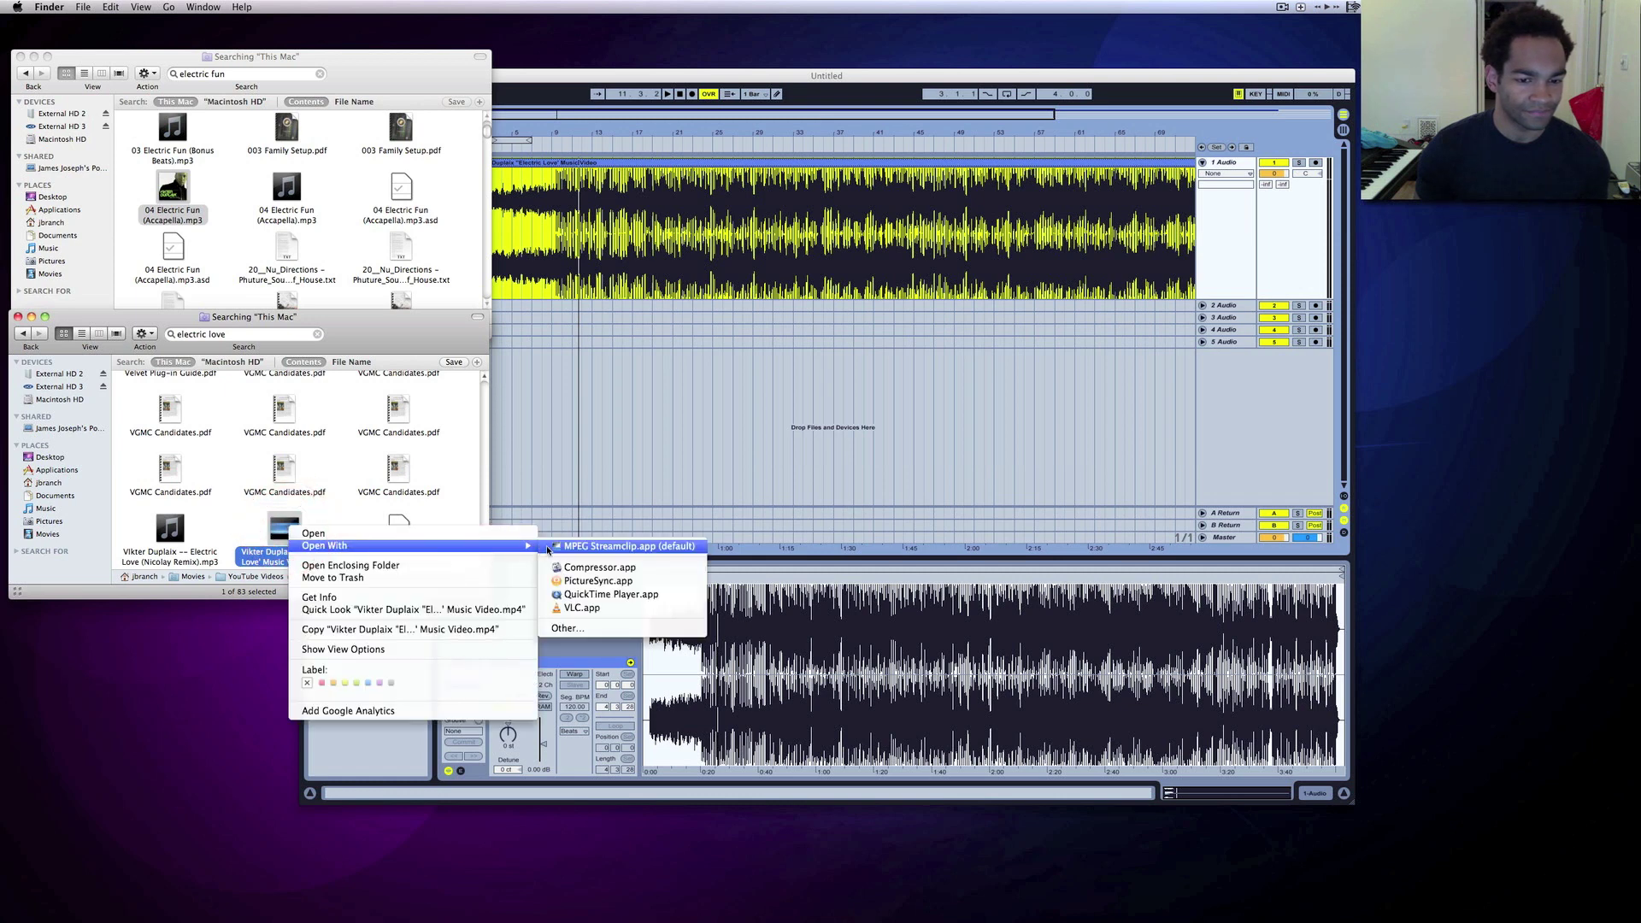
click(598, 594)
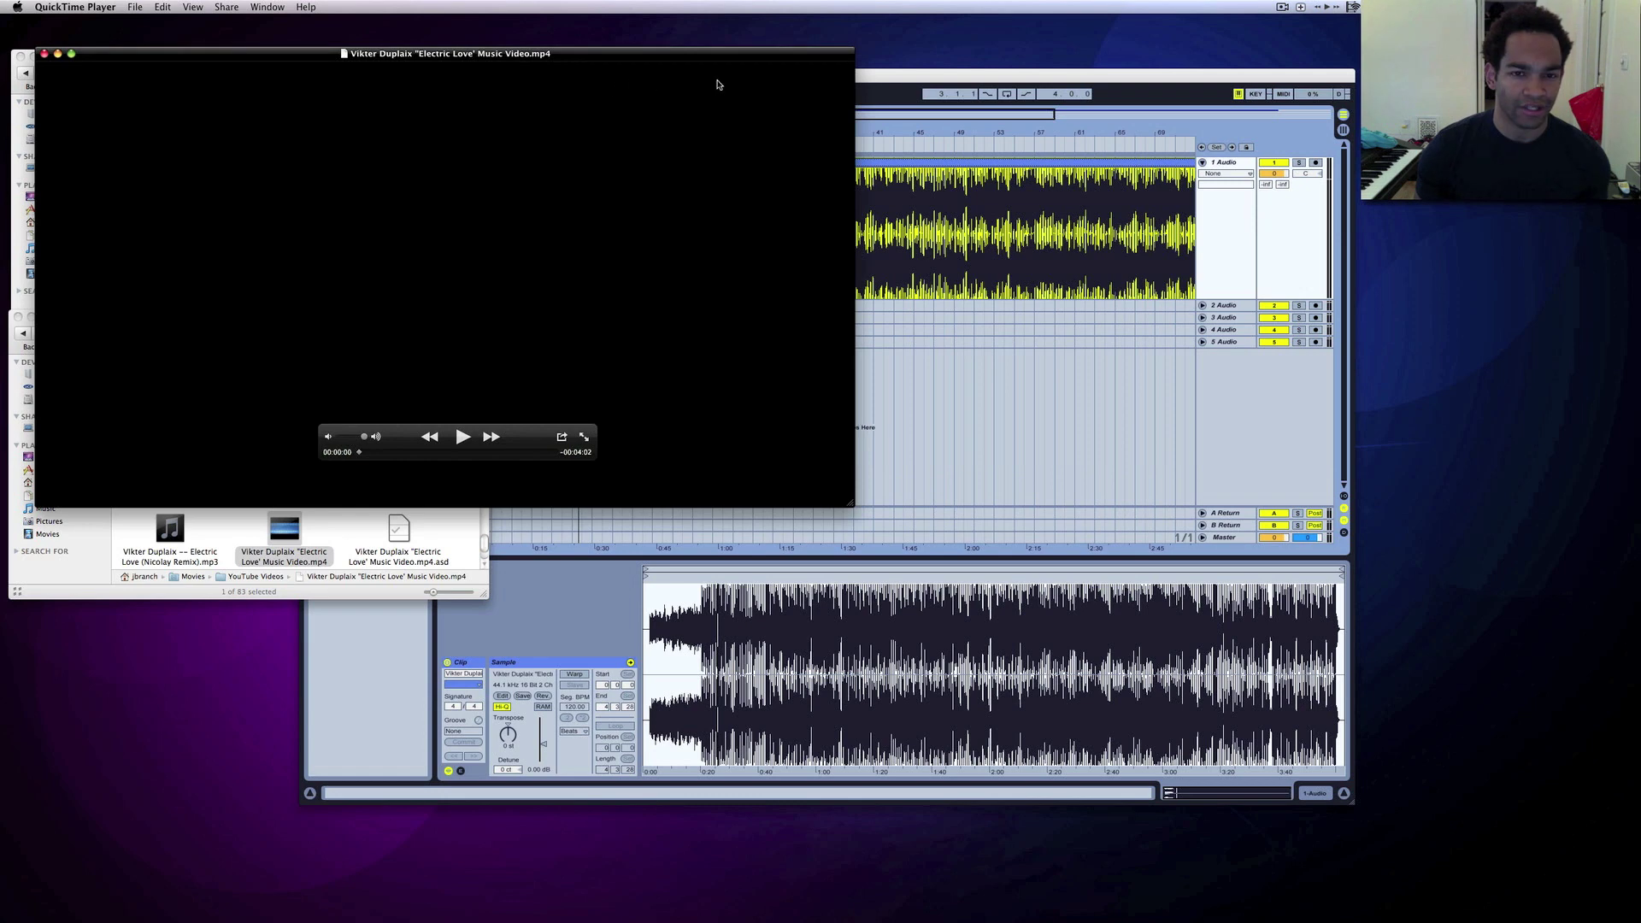
Play the music video in QuickTime Player and tap the tempo along to it in Live.
key(space)
click(889, 75)
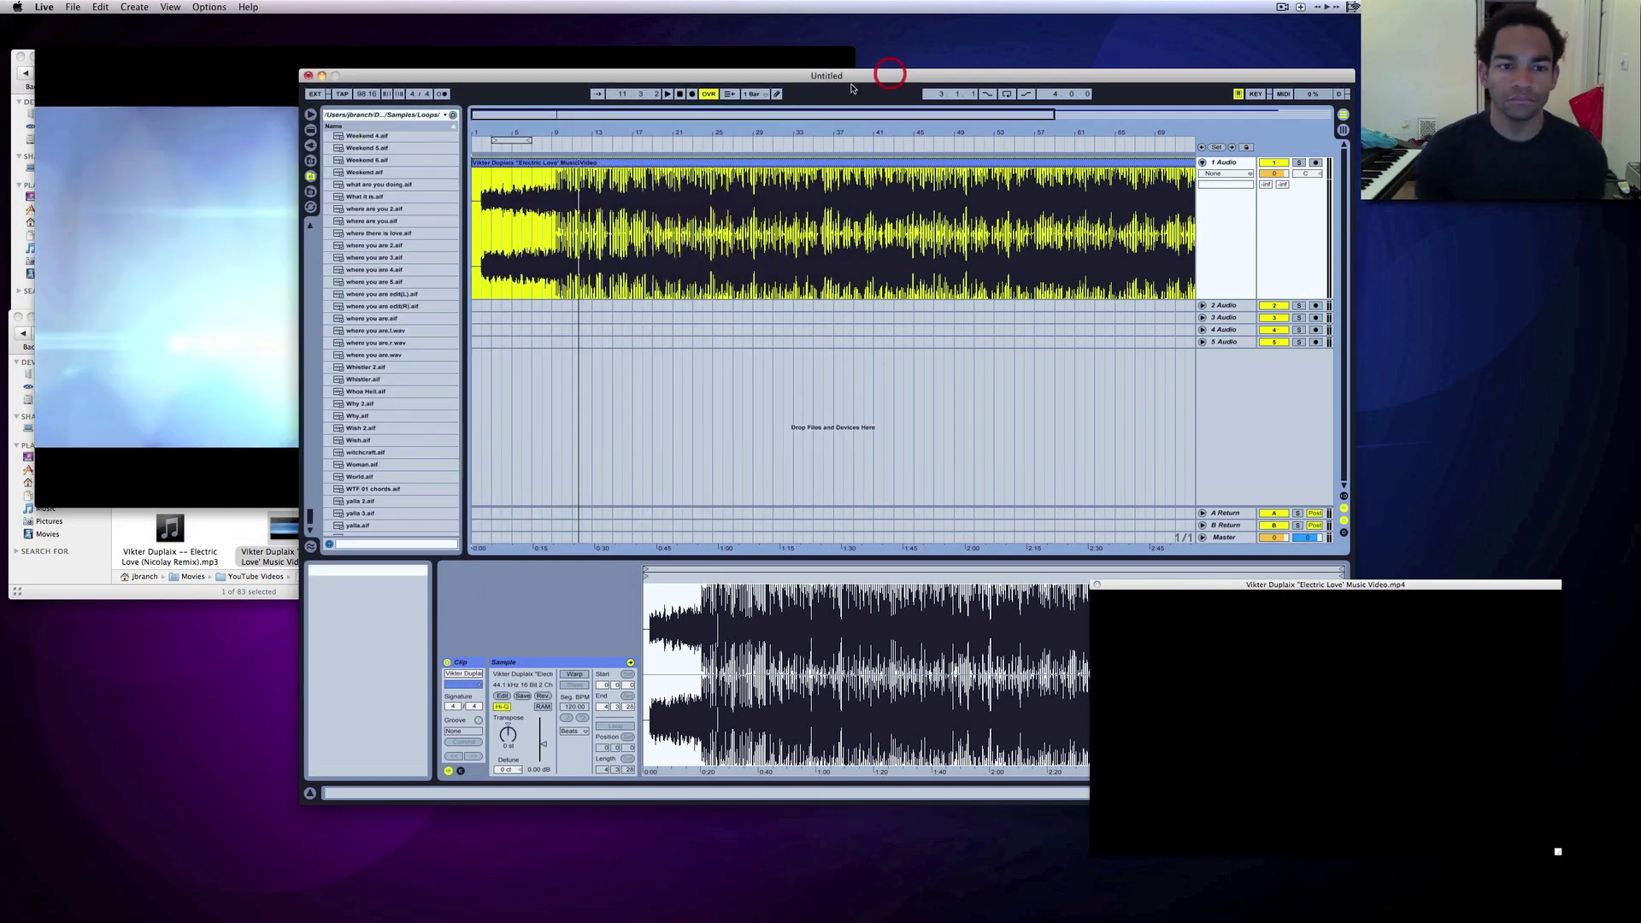
click(342, 94)
click(343, 94)
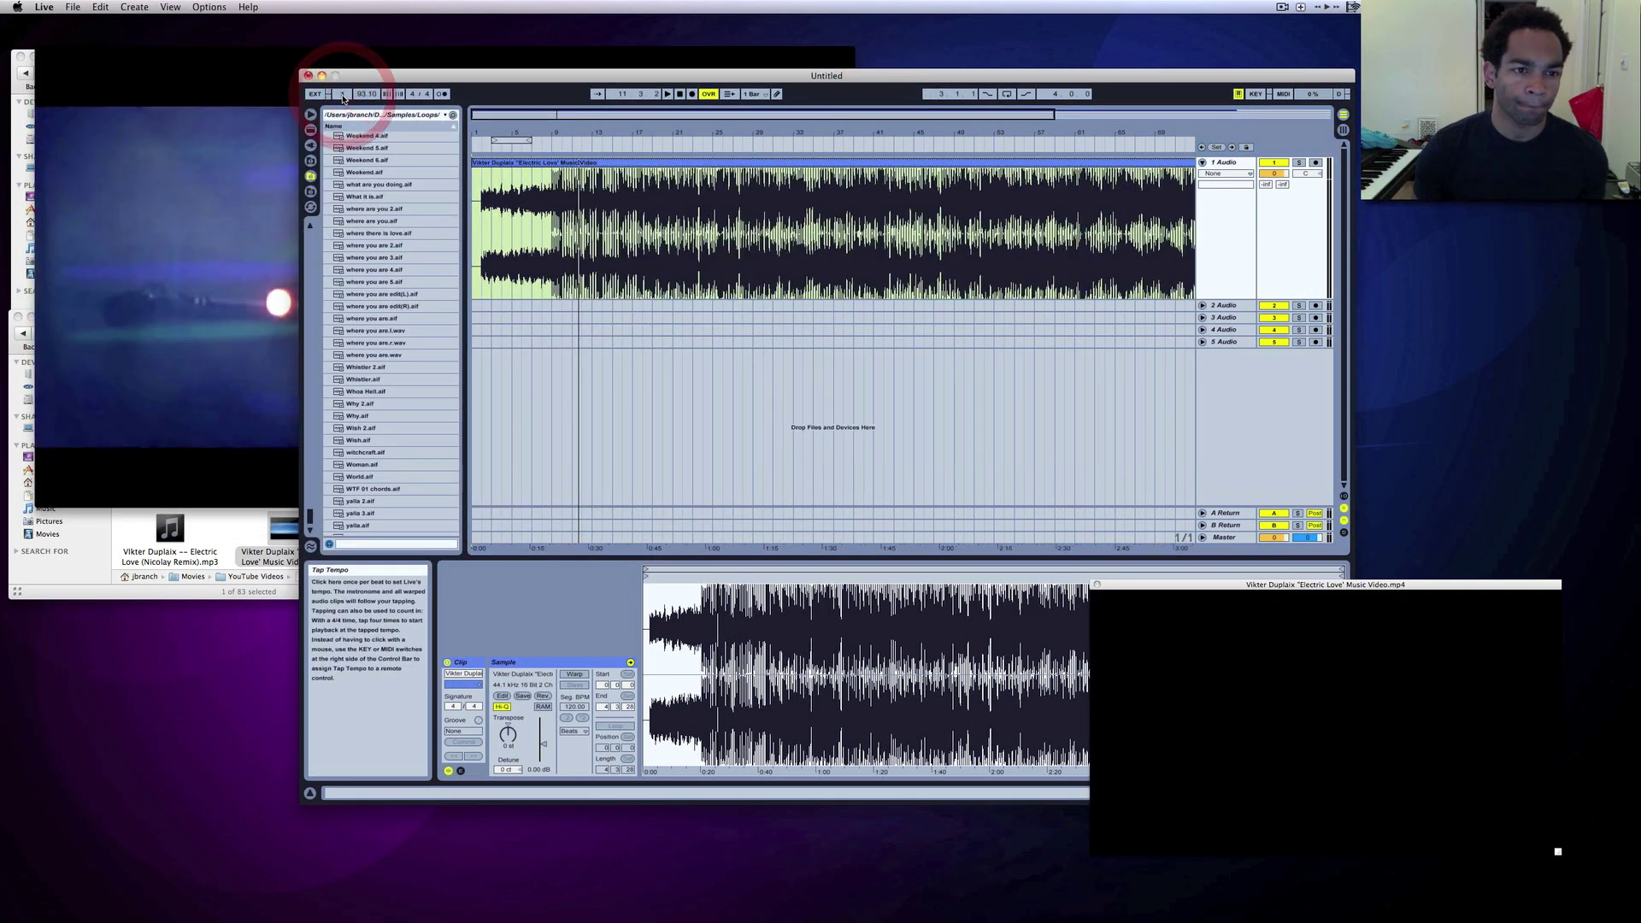
click(343, 94)
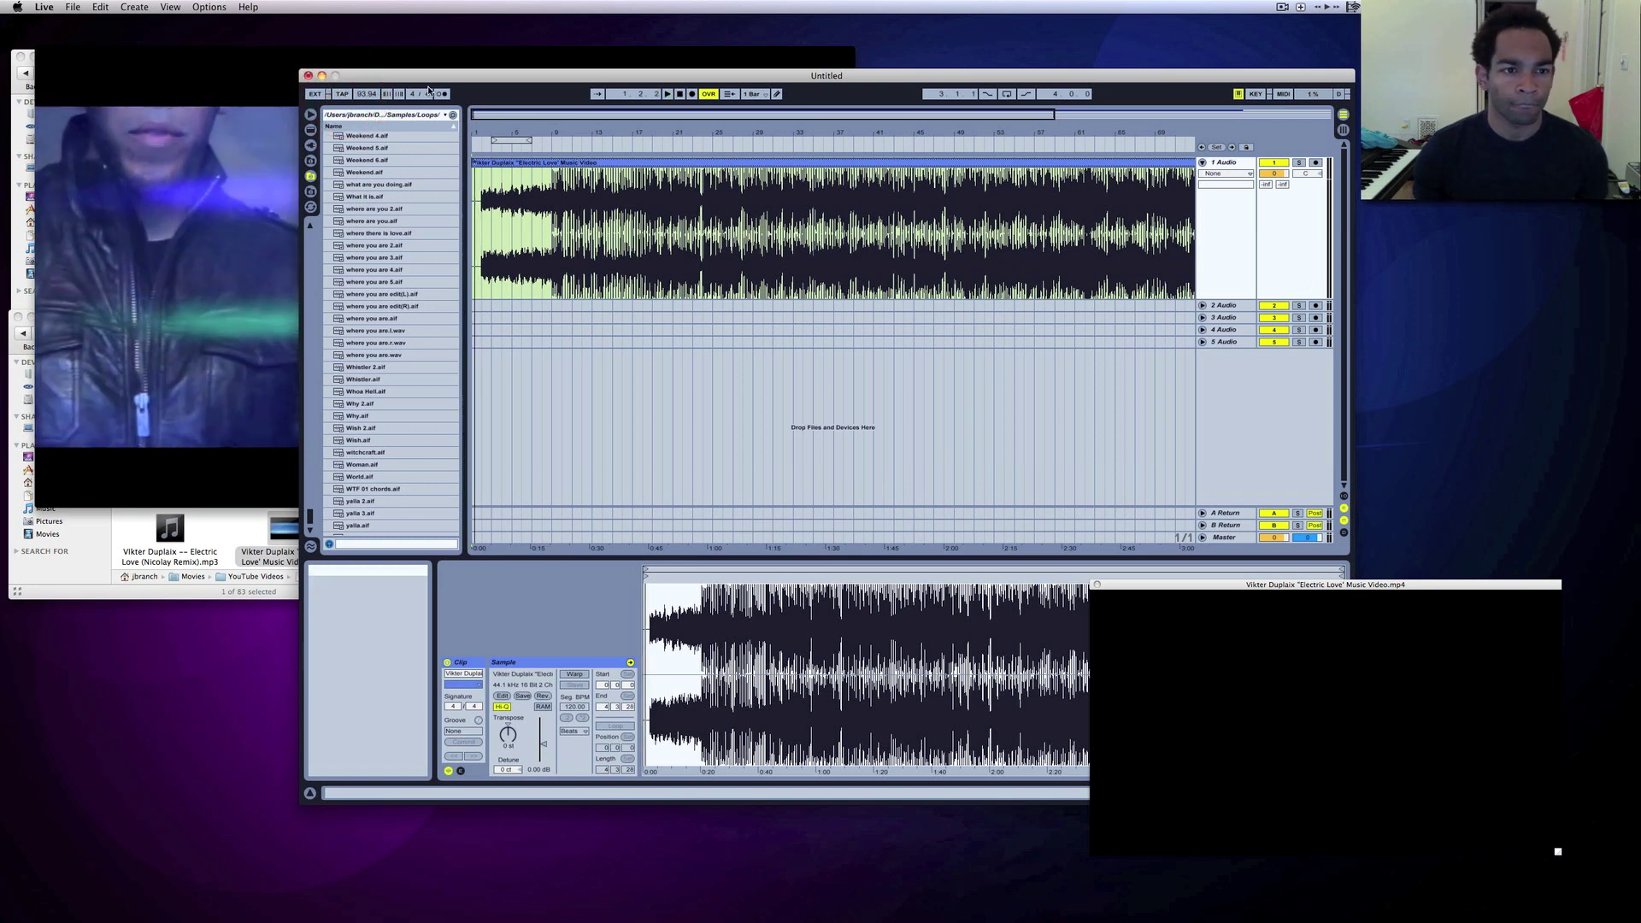
Dismiss the QuickTime video and set the Live set's tempo to 94 BPM.
click(299, 55)
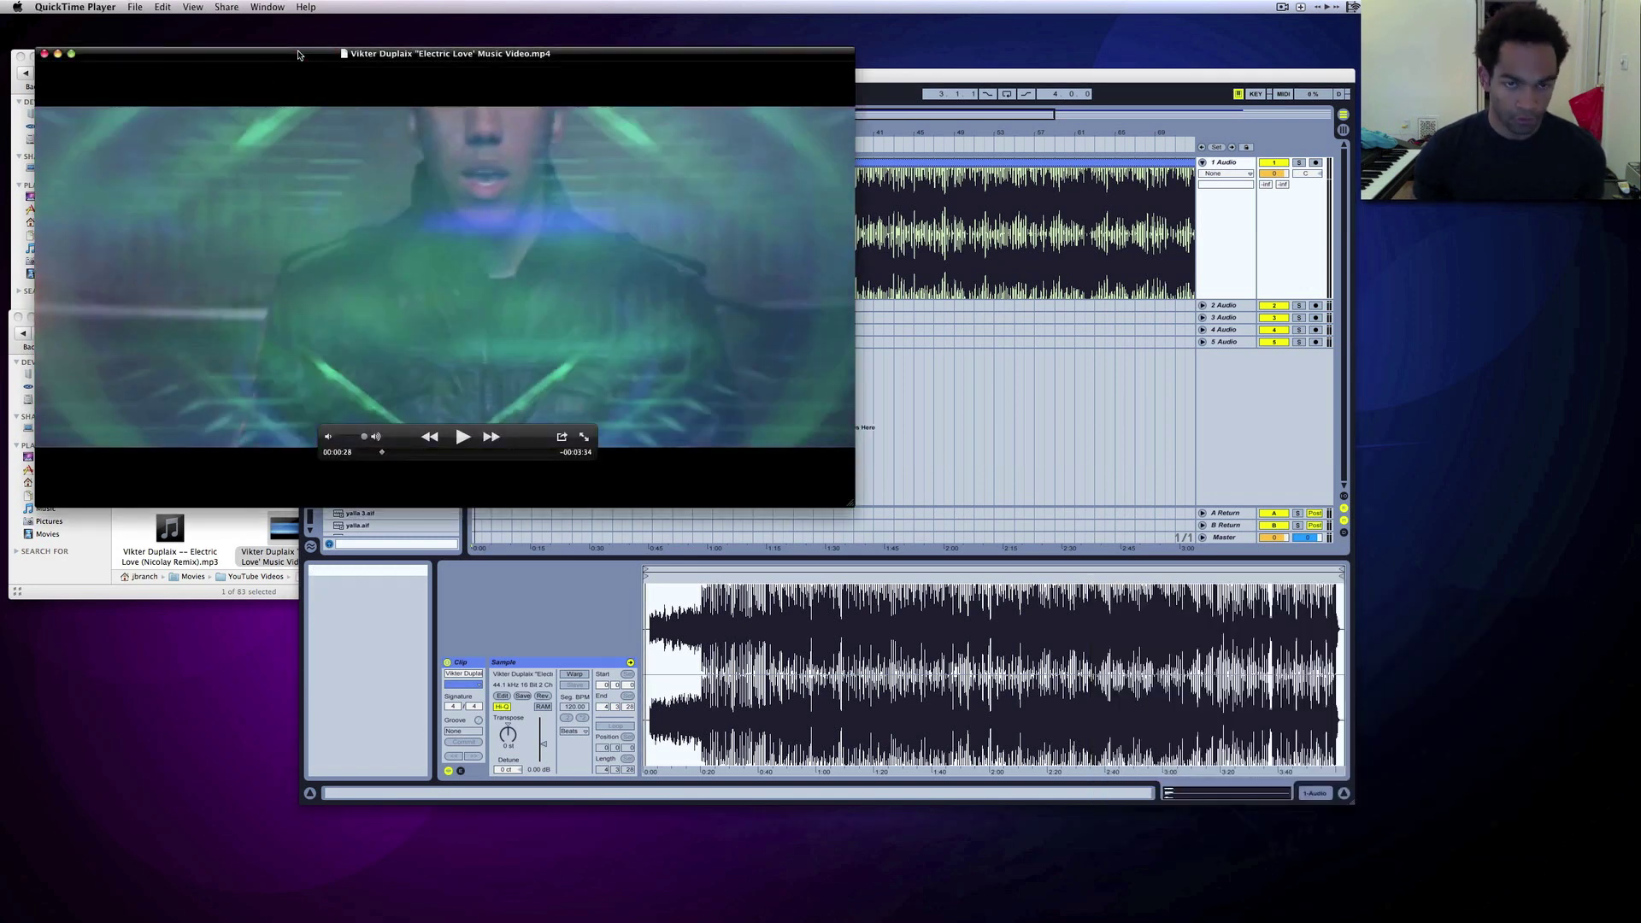
drag(298, 54, 1353, 587)
click(368, 95)
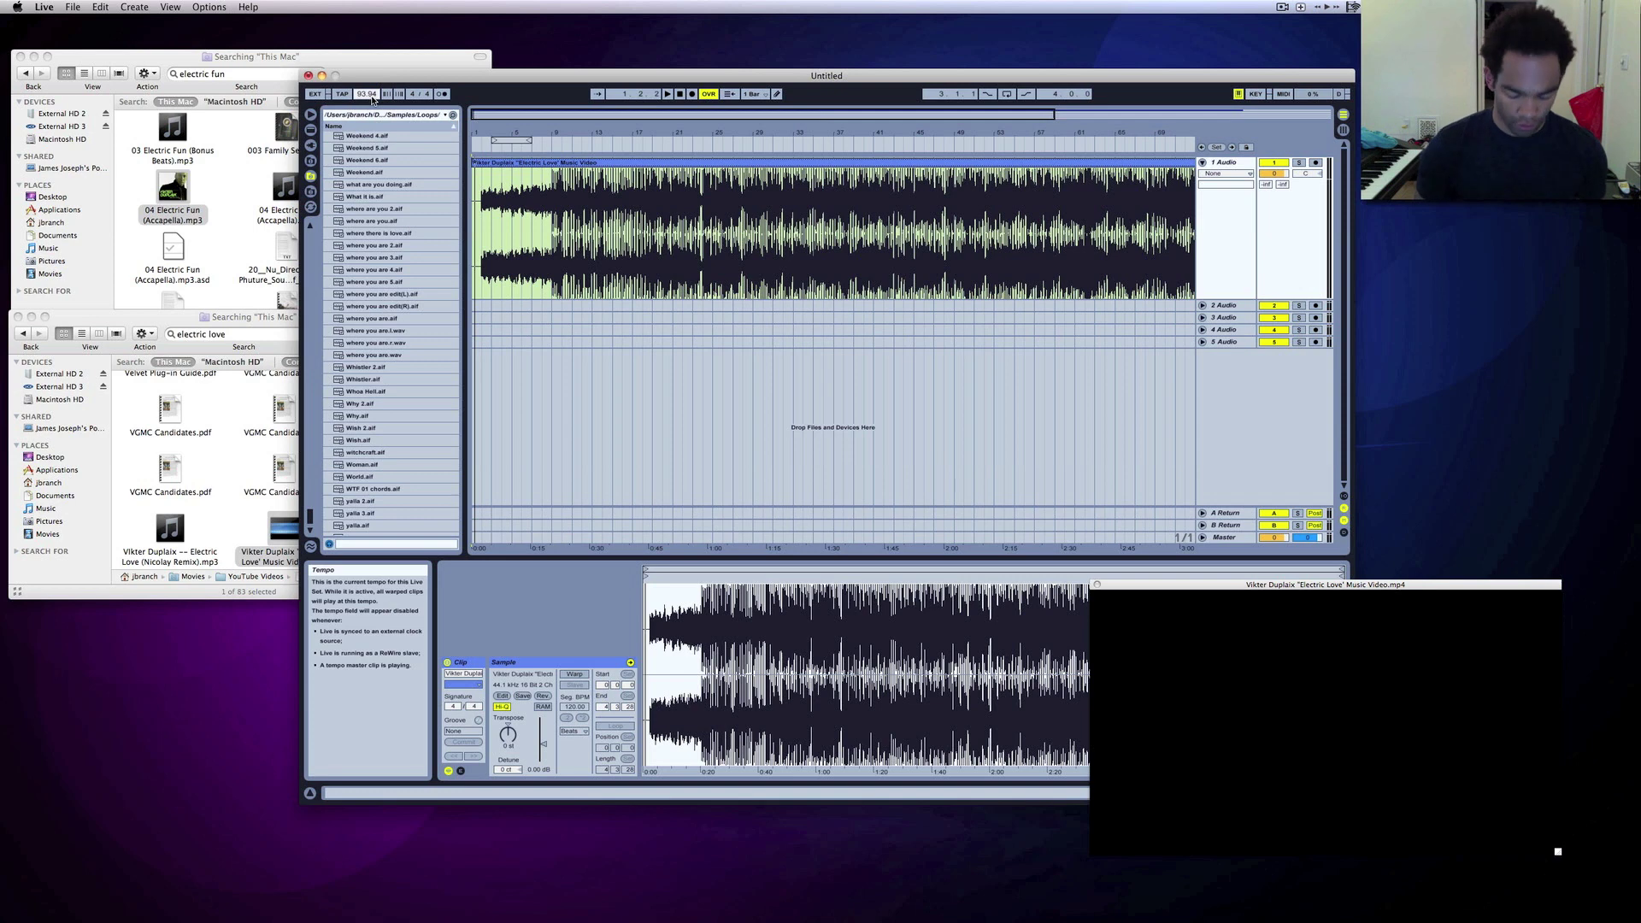
text(94)
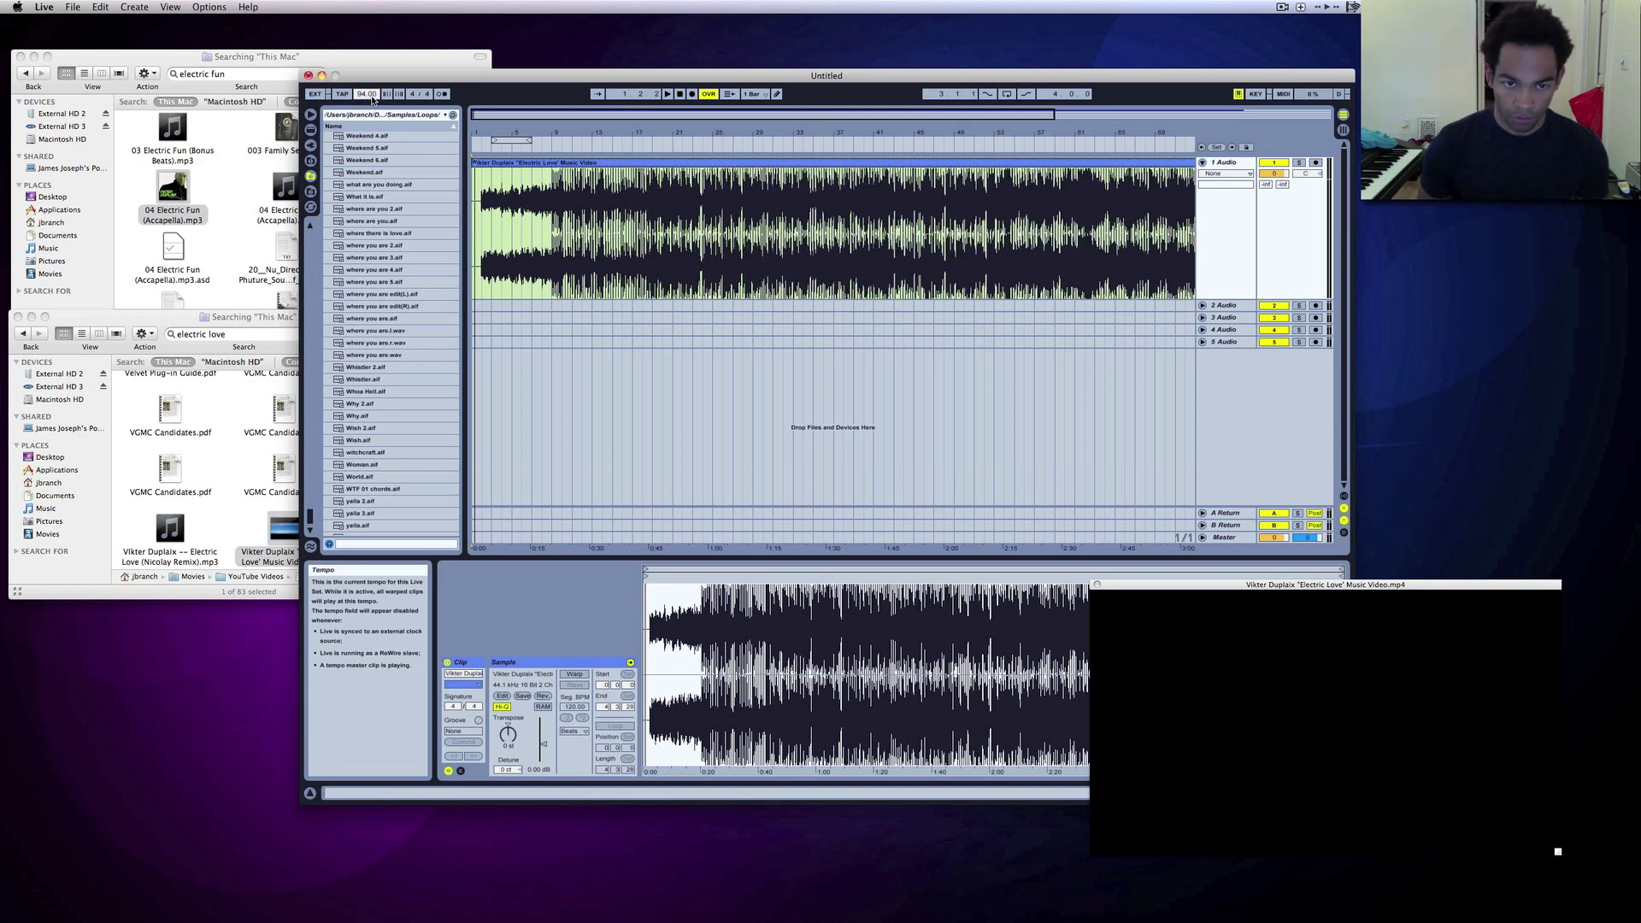
Play the arrangement from the clip's beat entry and turn on the metronome to check the tempo.
click(551, 205)
click(552, 205)
key(space)
click(442, 96)
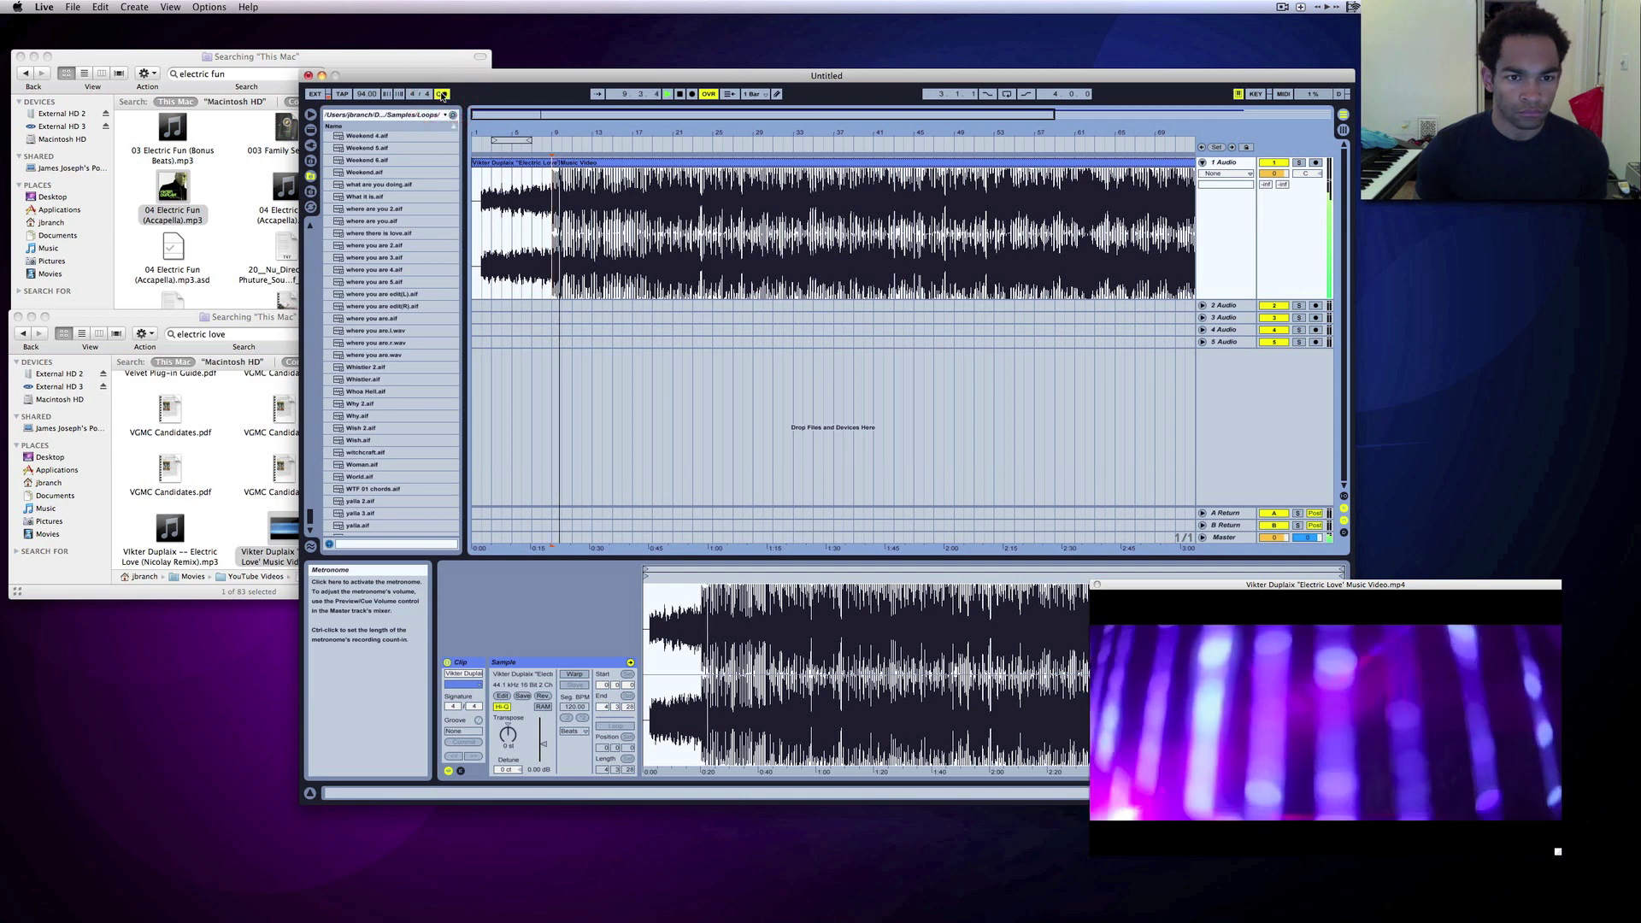
Select the music video clip on 1 Audio and enable Warp for it.
click(628, 165)
click(626, 163)
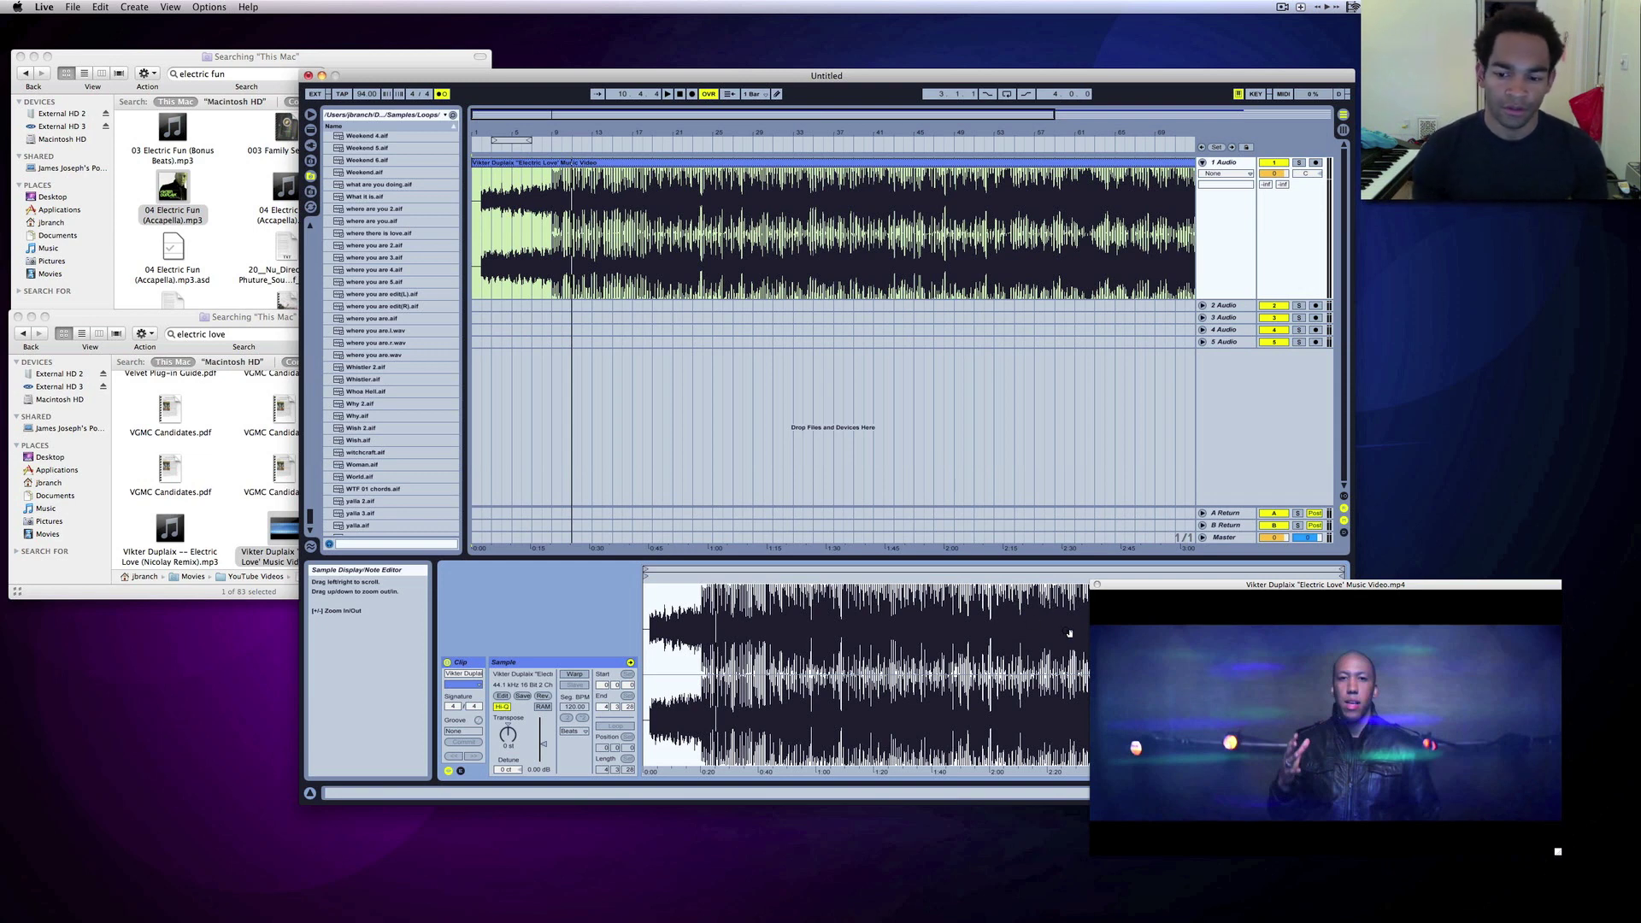
click(604, 162)
click(604, 160)
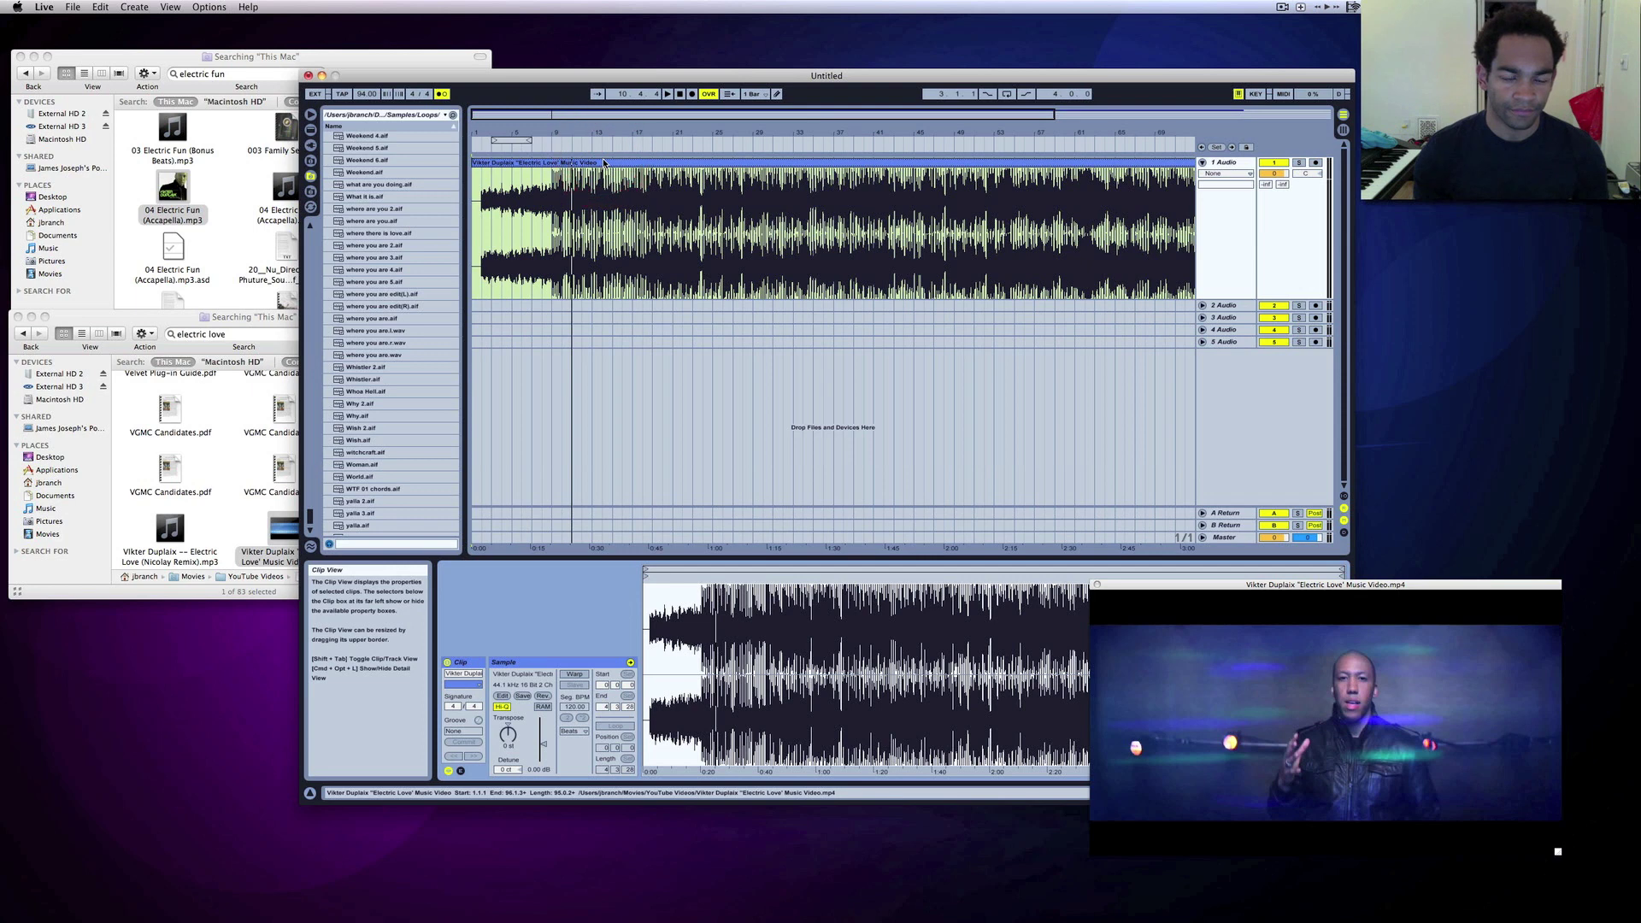
click(603, 162)
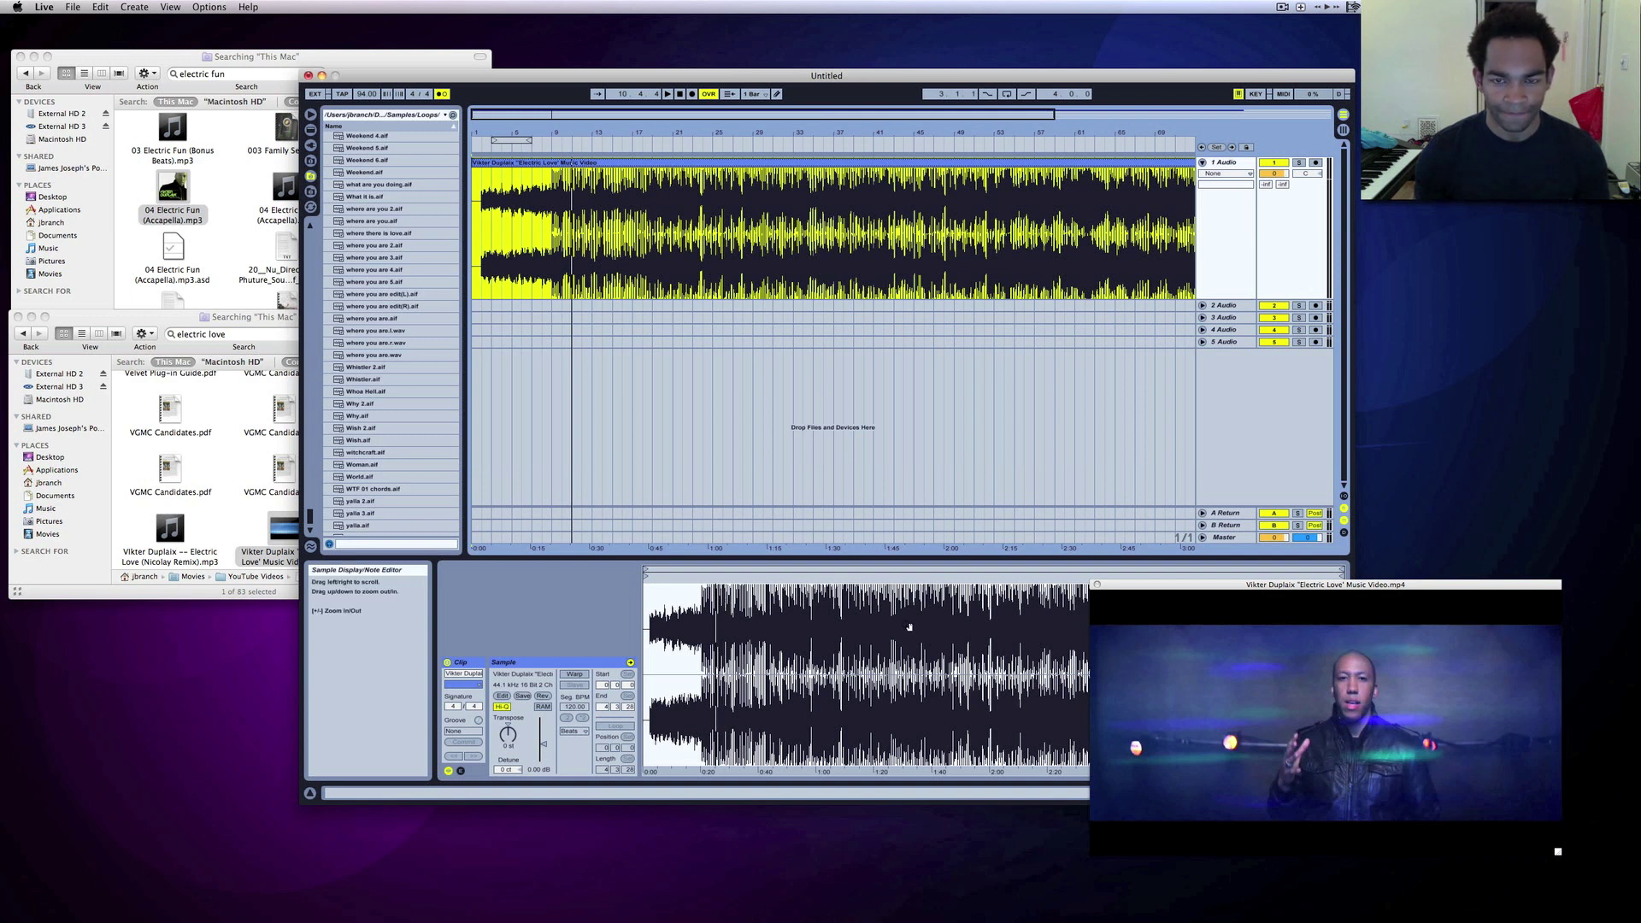
click(574, 674)
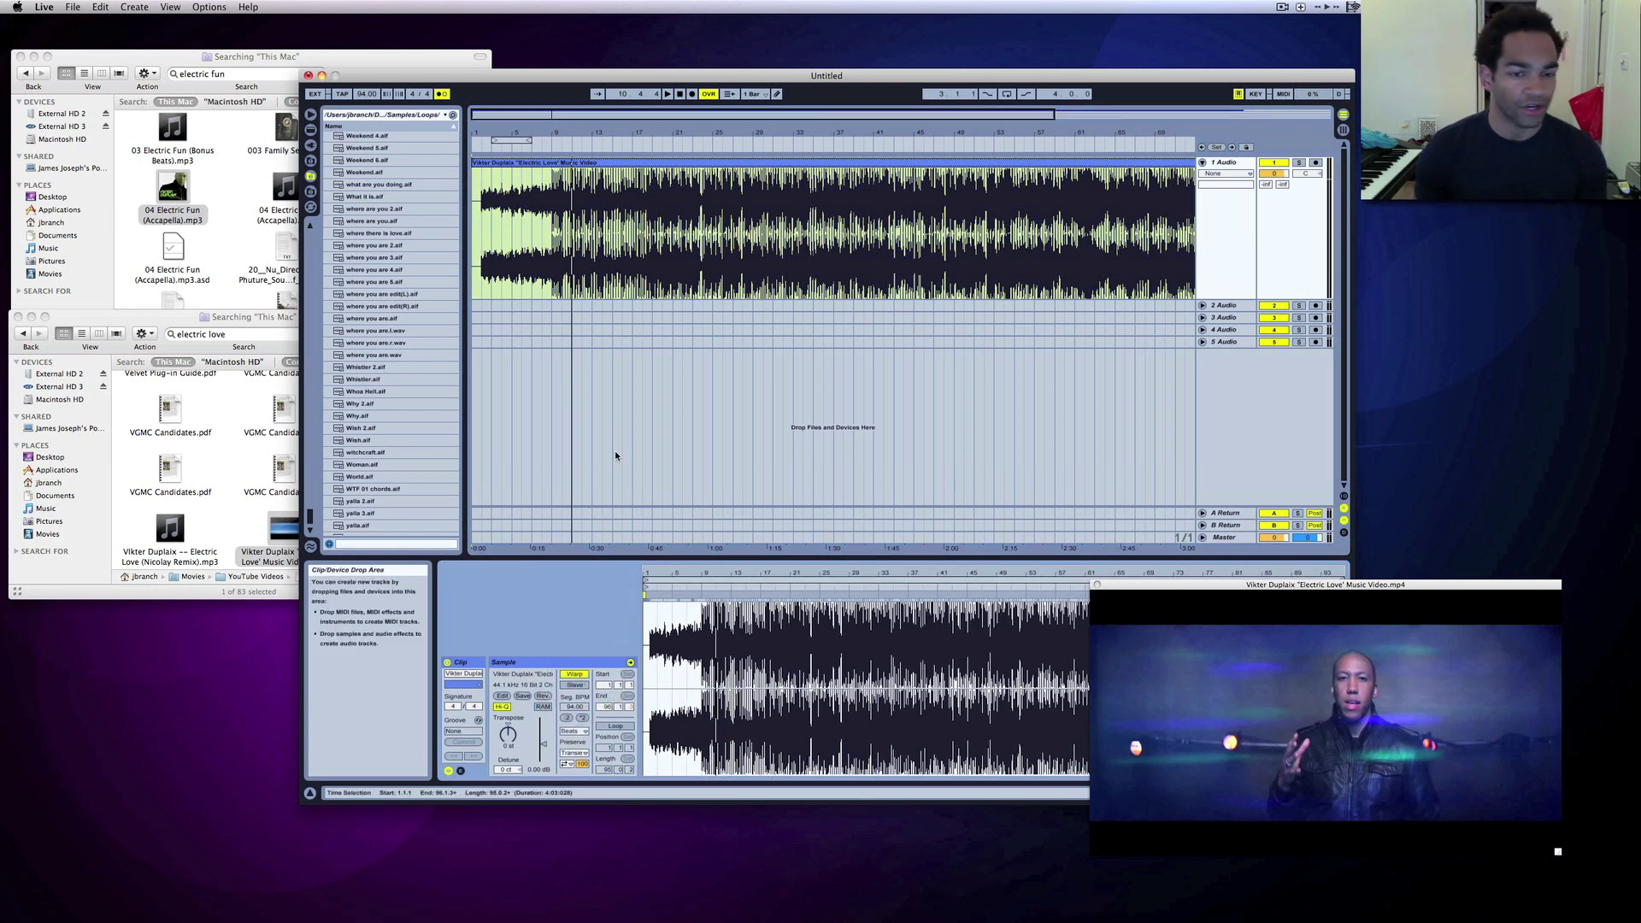
Play the warped clip from near its beginning and move the video window away from the sample editor.
click(481, 228)
click(481, 228)
key(space)
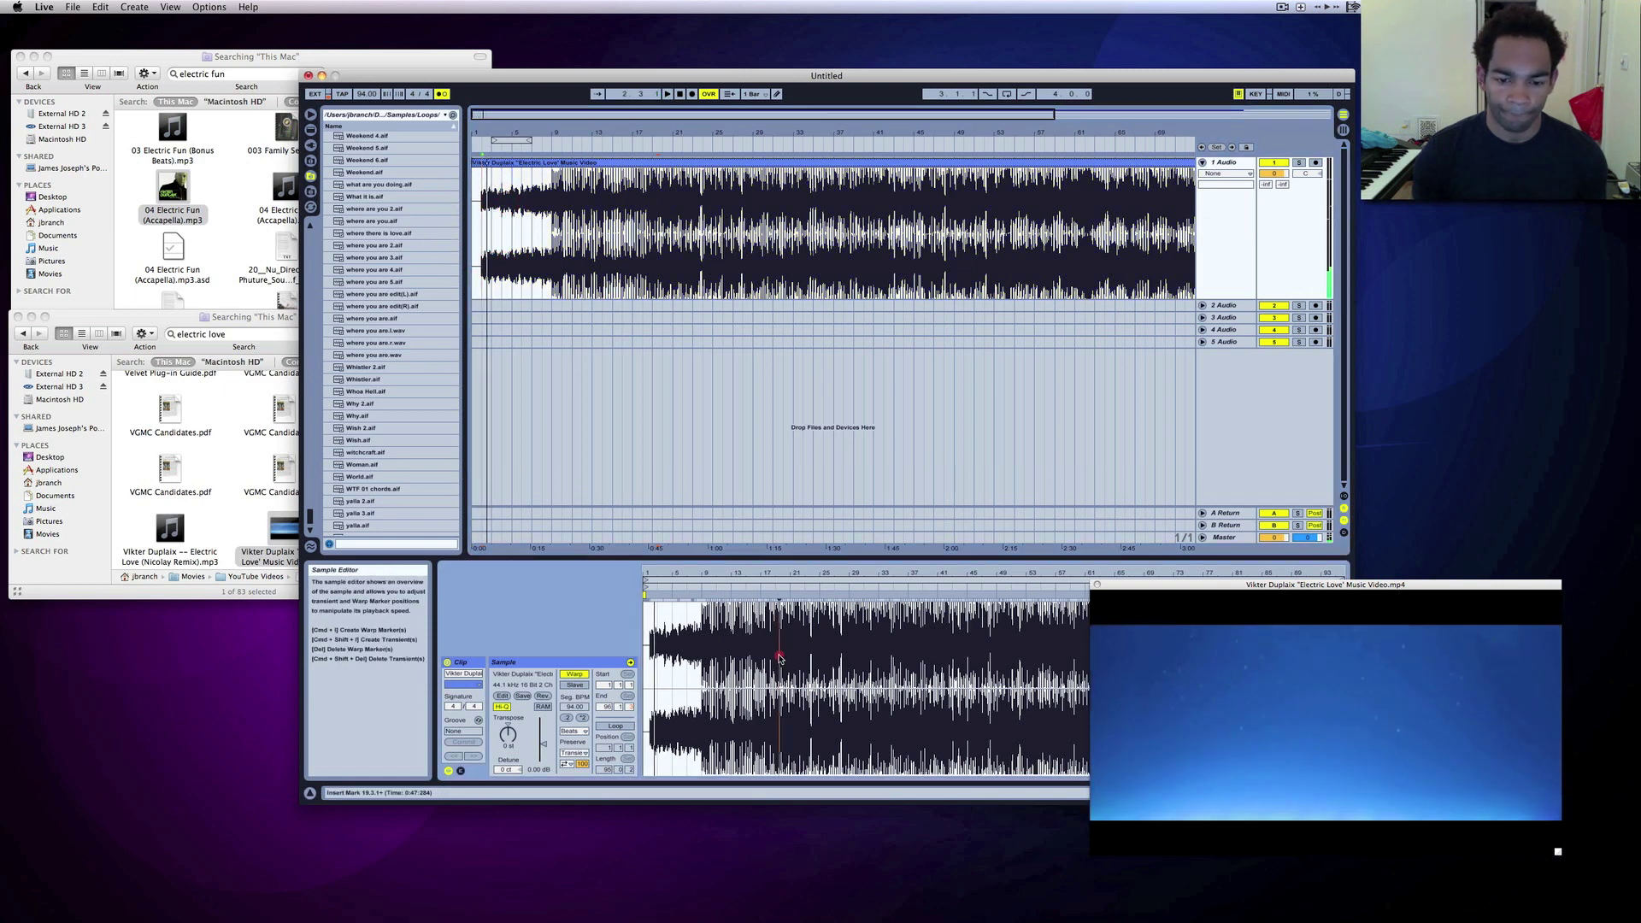
click(780, 663)
drag(1147, 584, 1204, 18)
Add a warp marker at the sample's first transient and set 1.1.1 at that marker.
drag(1177, 795, 1177, 889)
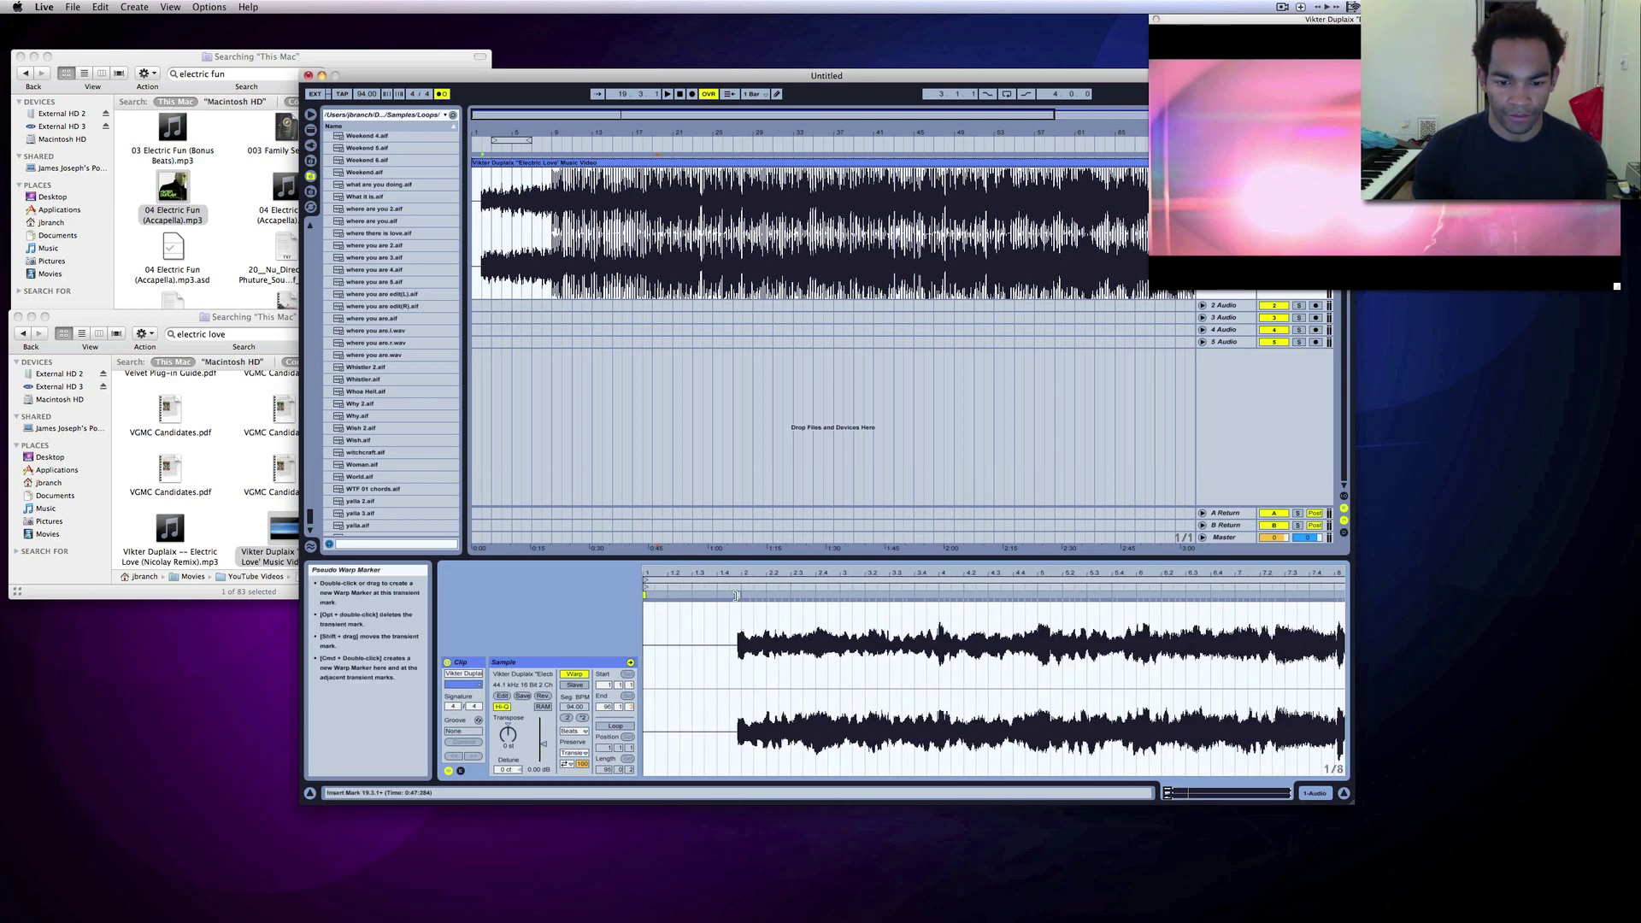
click(738, 605)
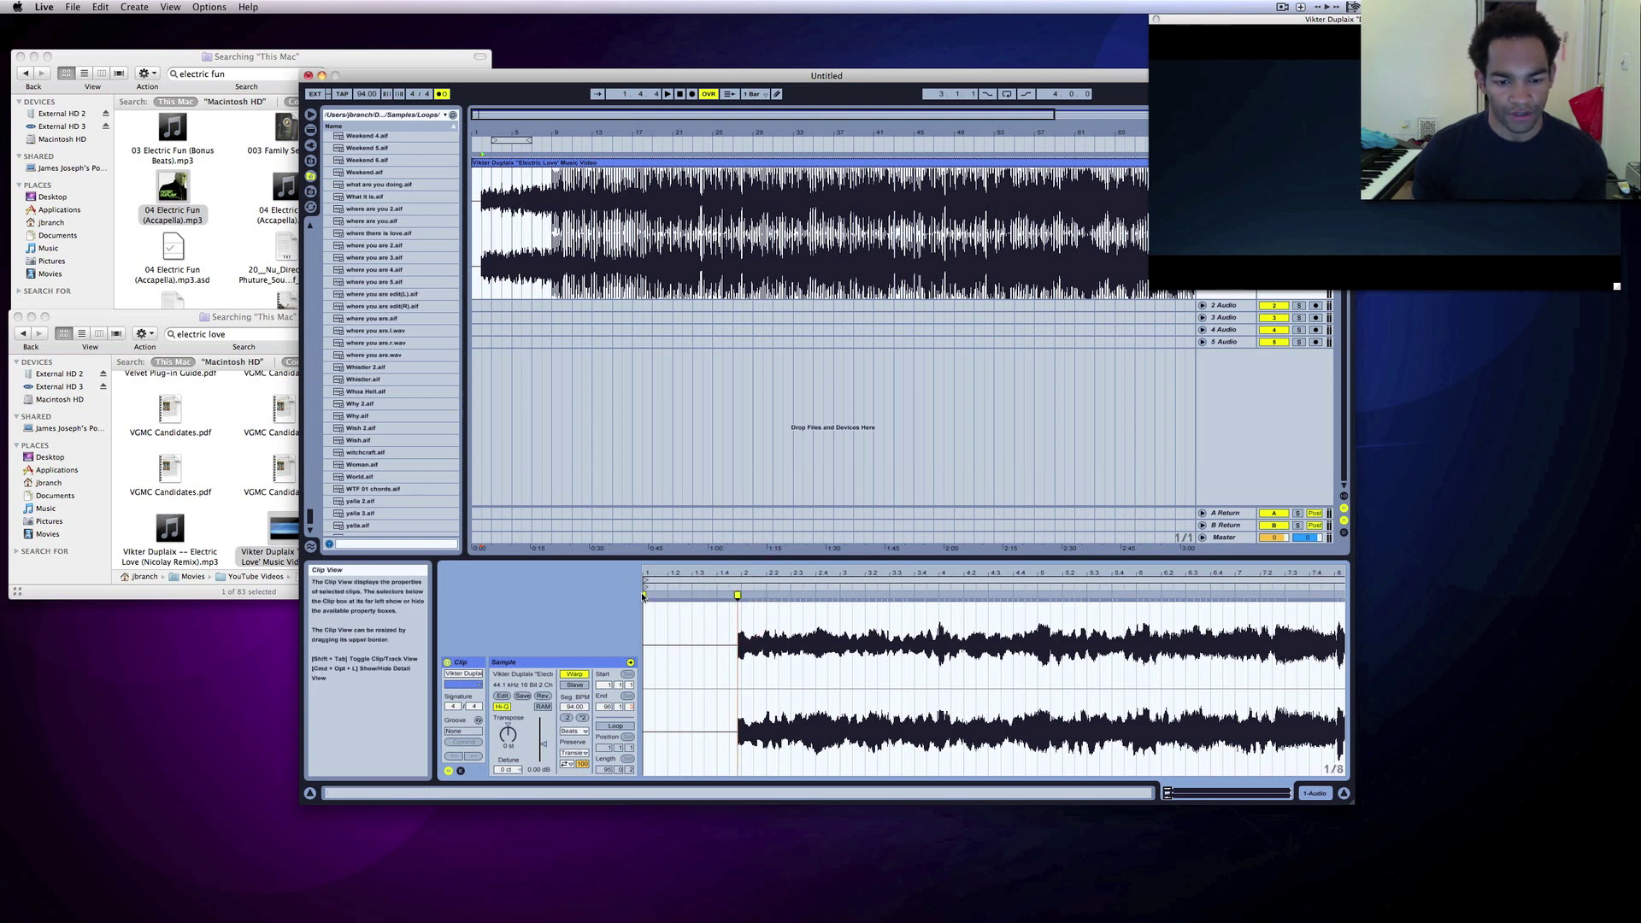
key(Home)
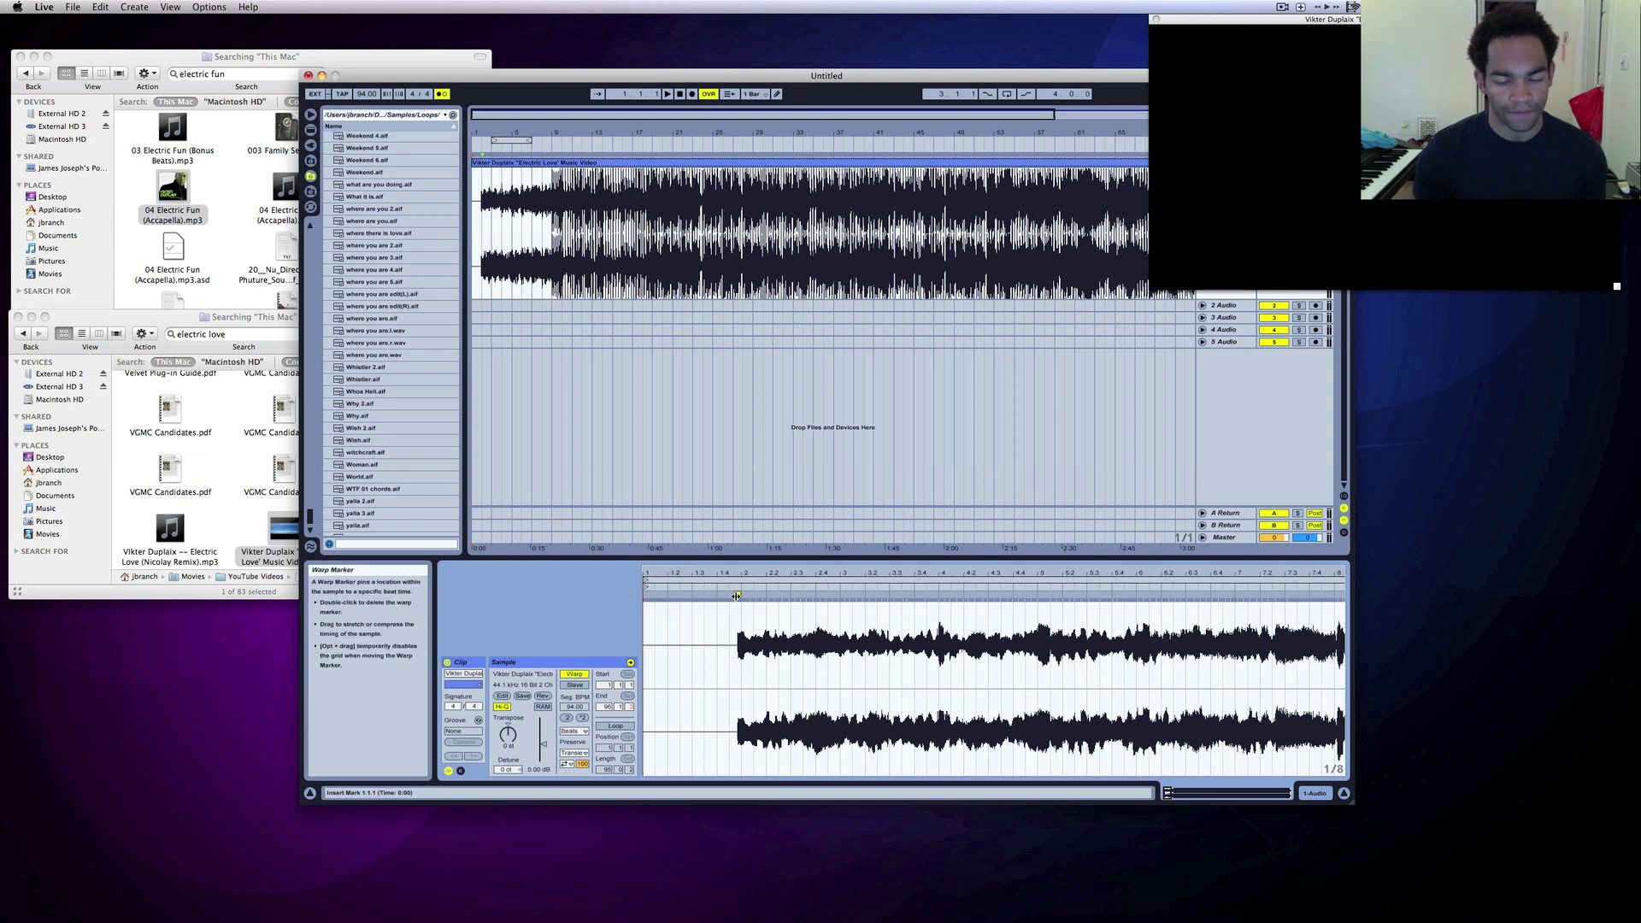
right_click(736, 596)
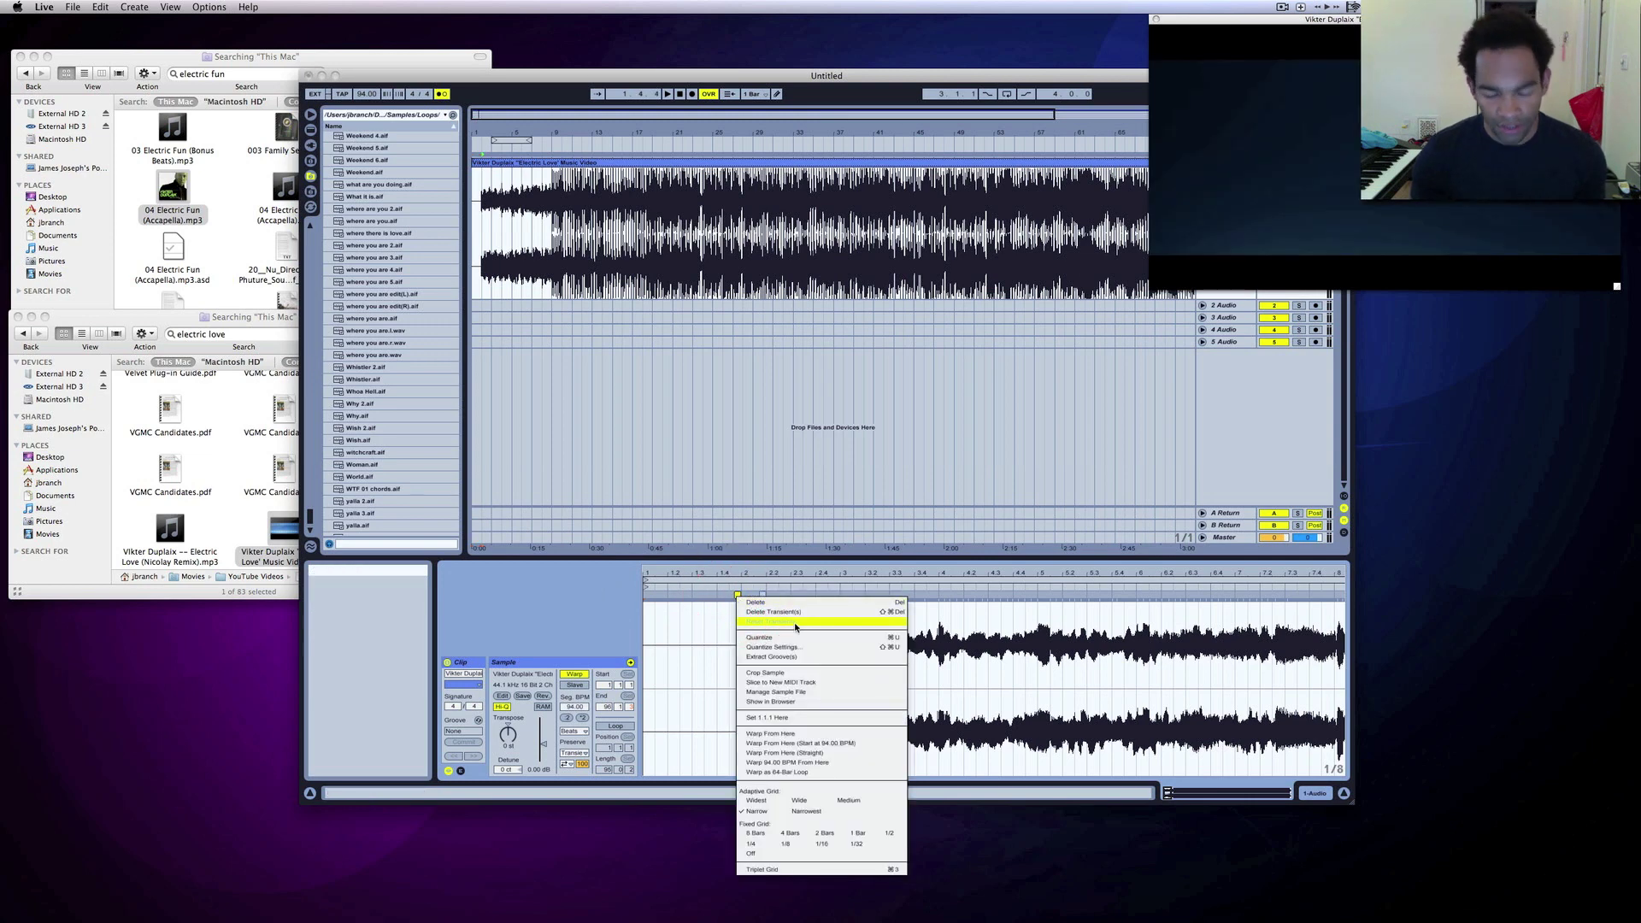
click(782, 717)
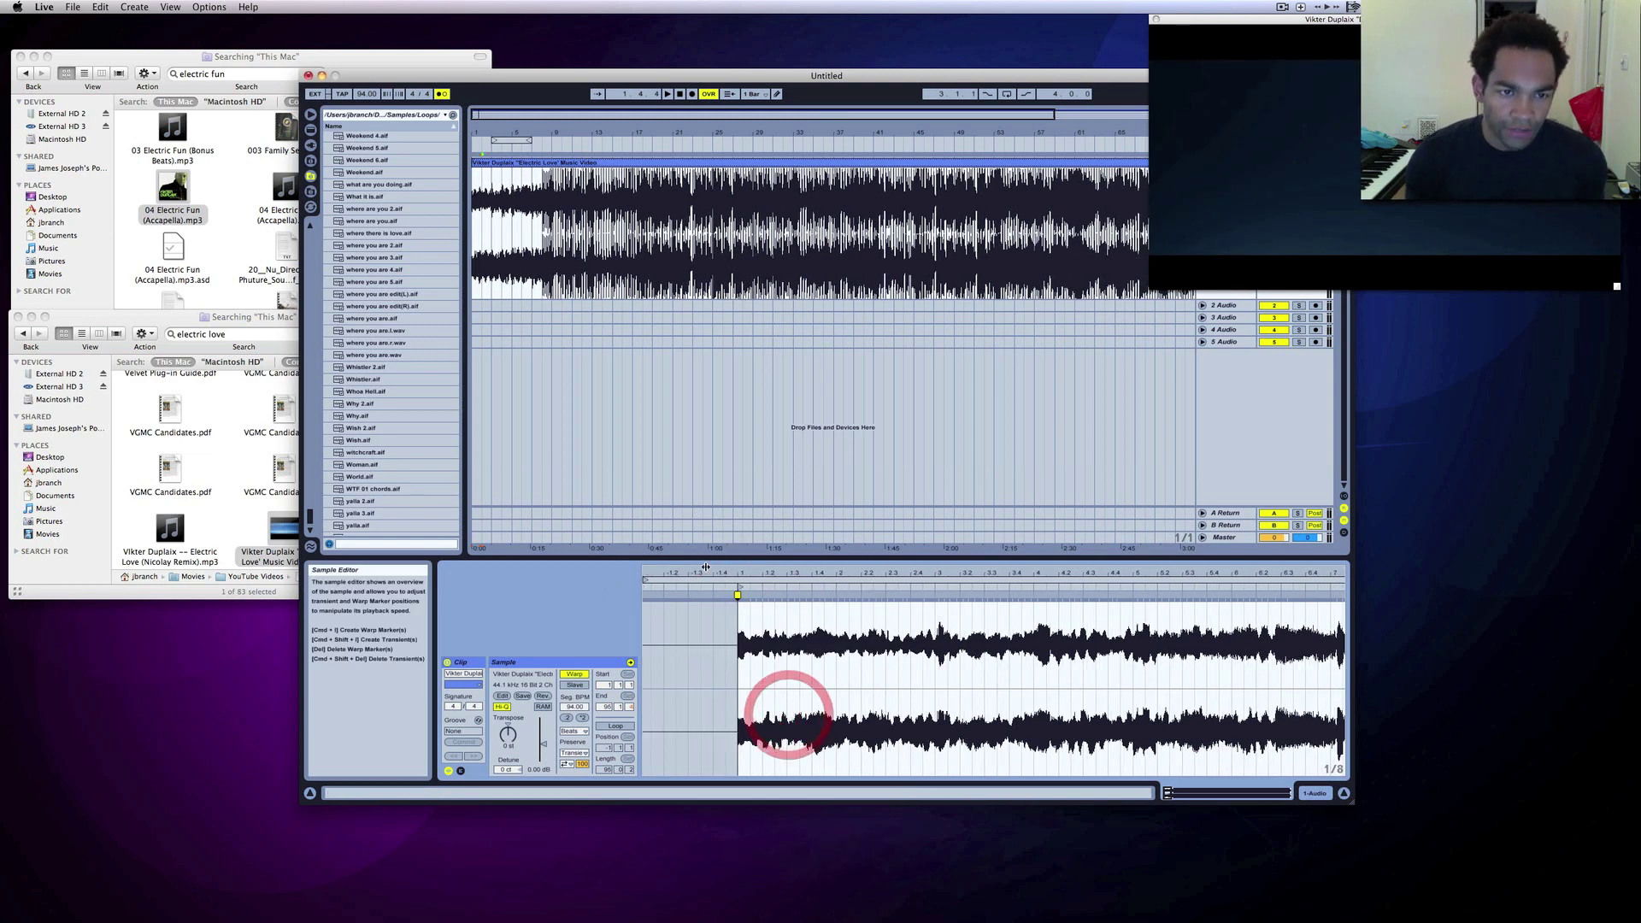
Play the clip to locate where the drums enter, add a warp marker at that transient and move it to bar 9.
key(space)
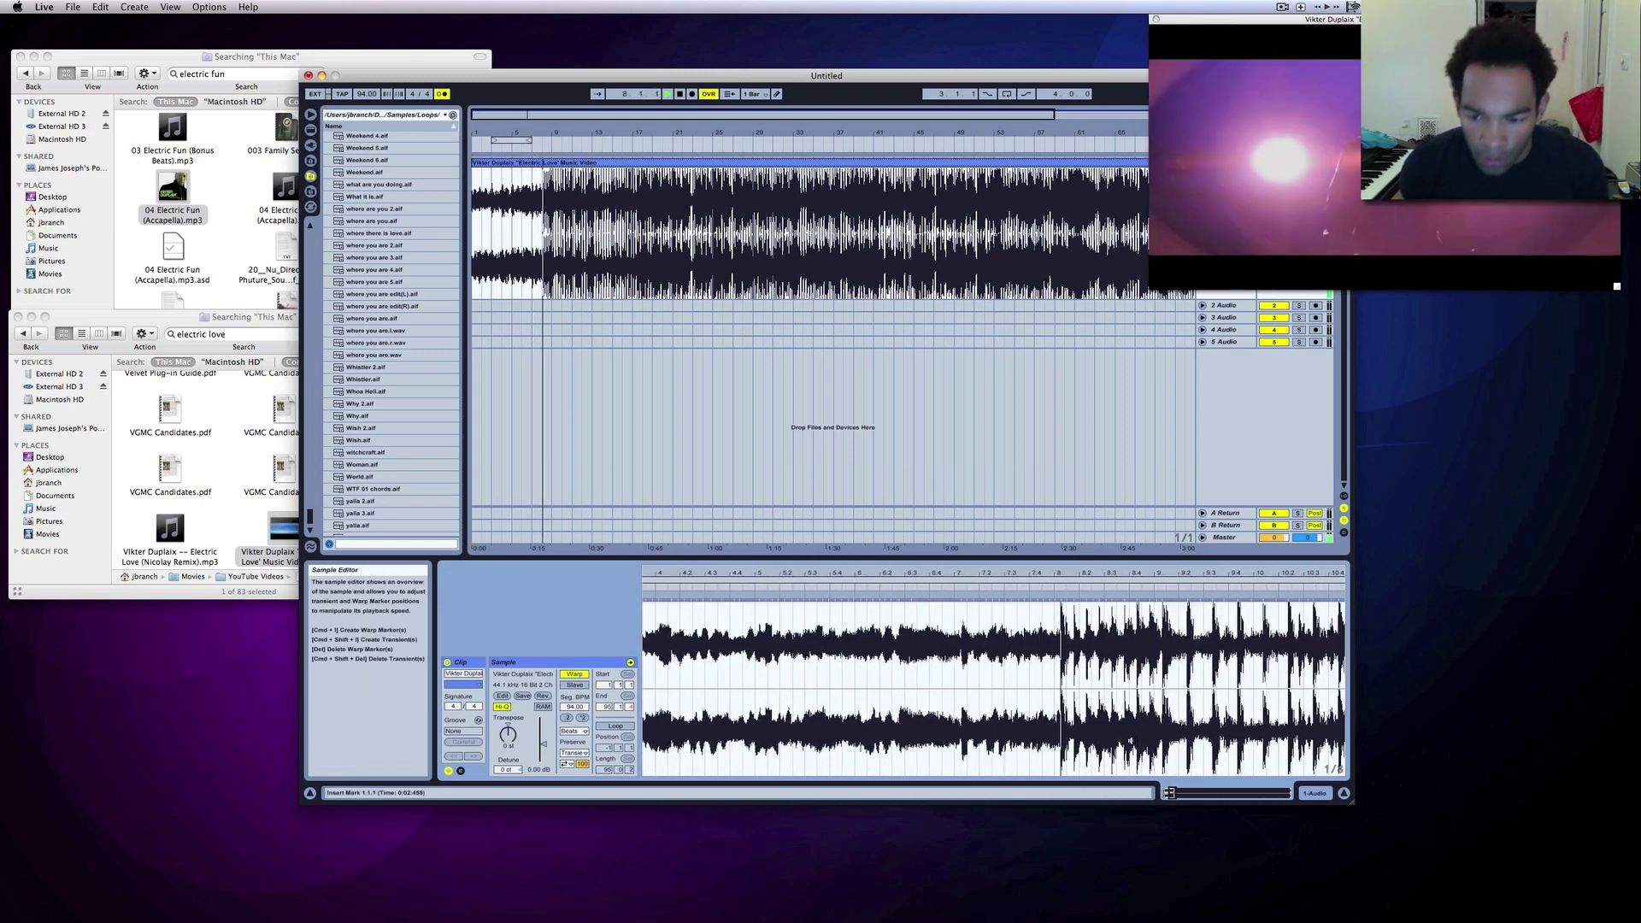
key(space)
double_click(1160, 595)
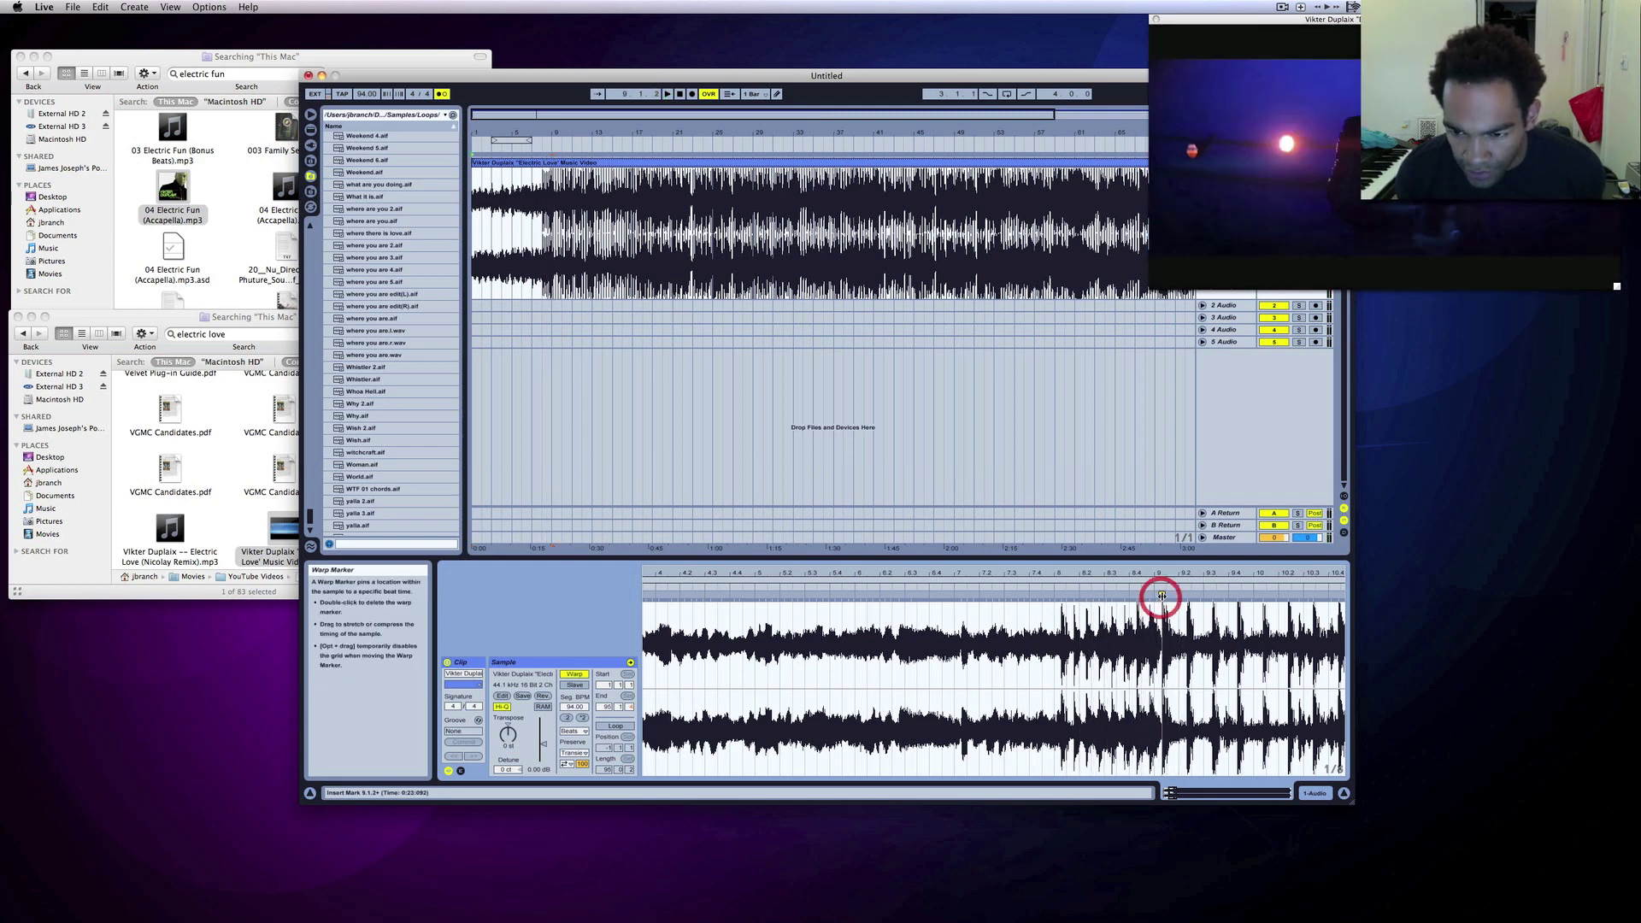
drag(1160, 595, 1154, 596)
key(space)
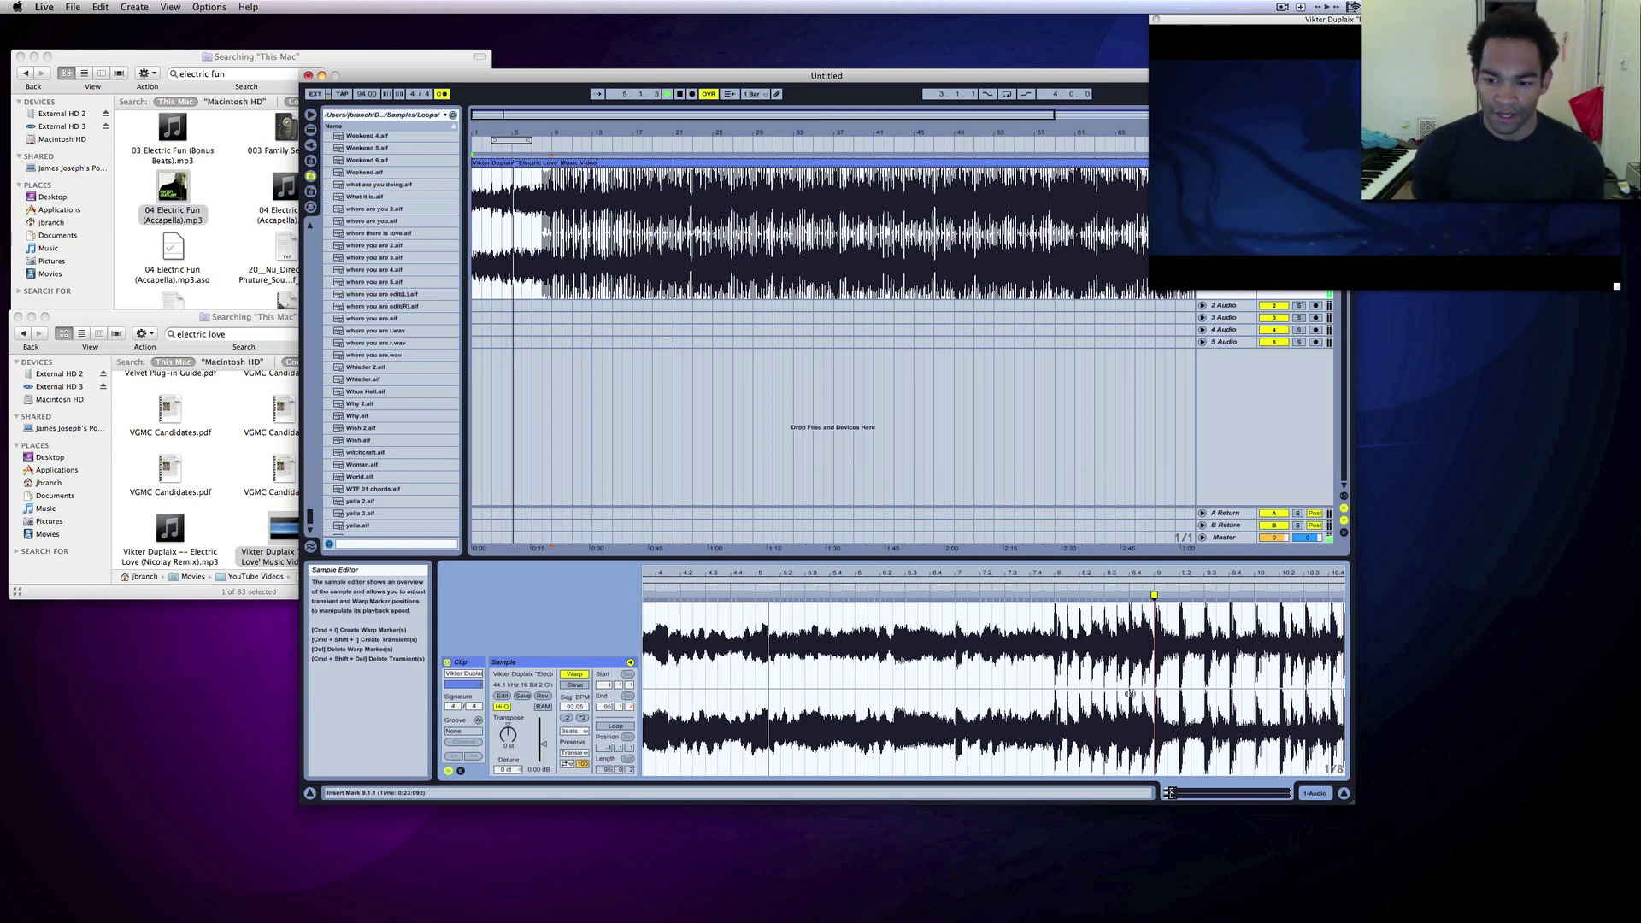
Apply Warp 94.00 BPM From Here at the bar 9 warp marker and play the arrangement from the beat entry.
drag(1171, 794, 1078, 639)
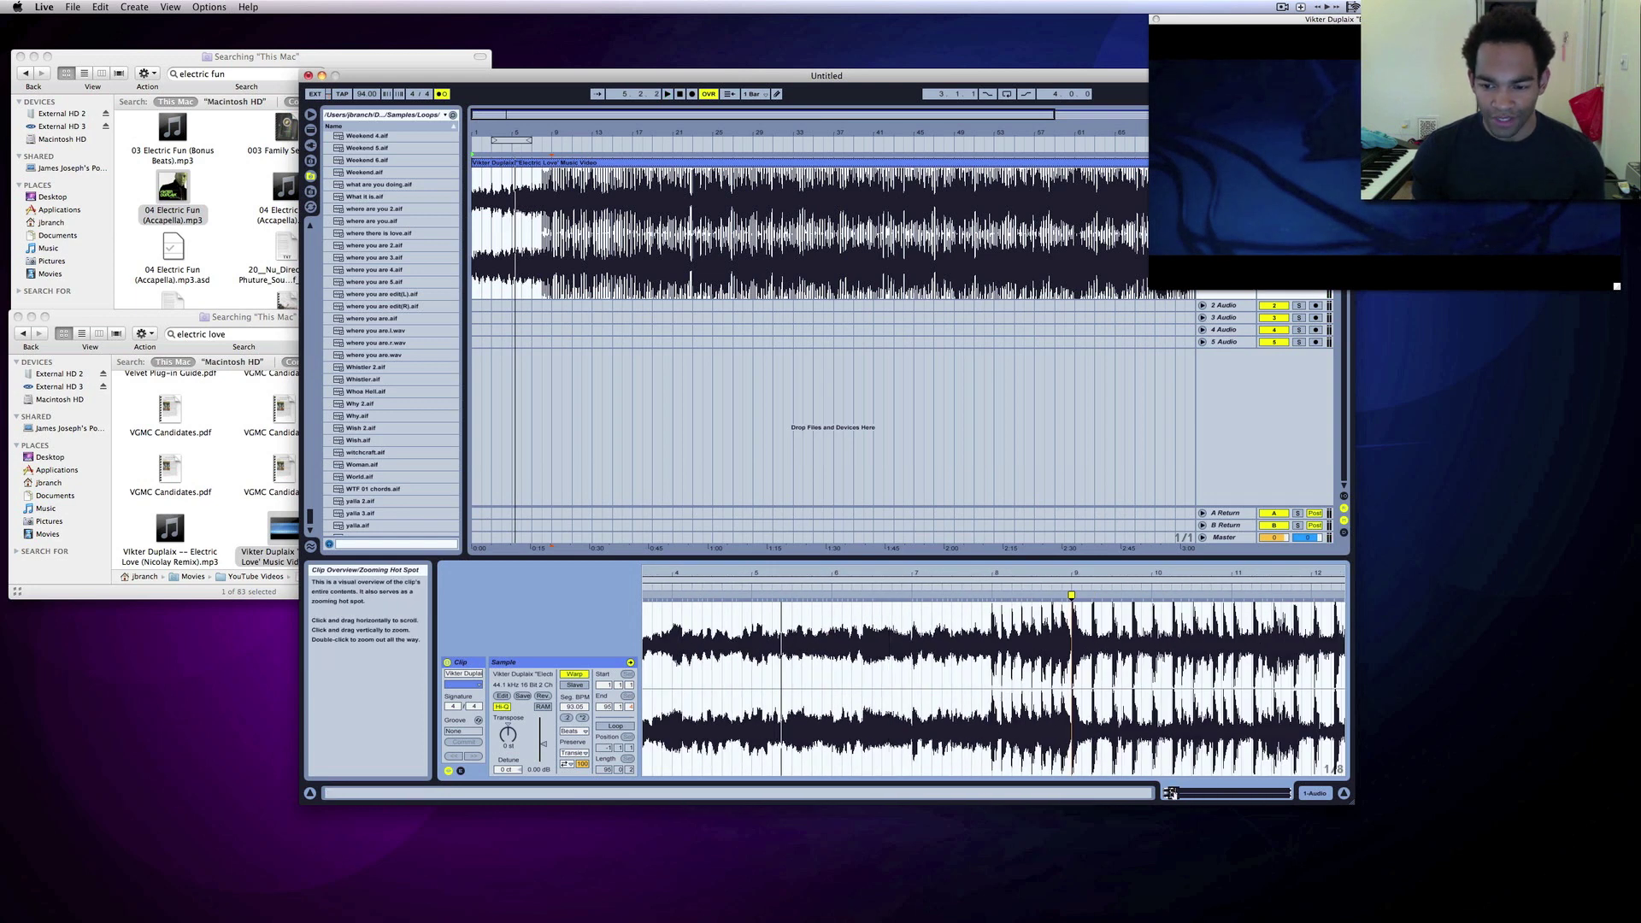
right_click(1072, 595)
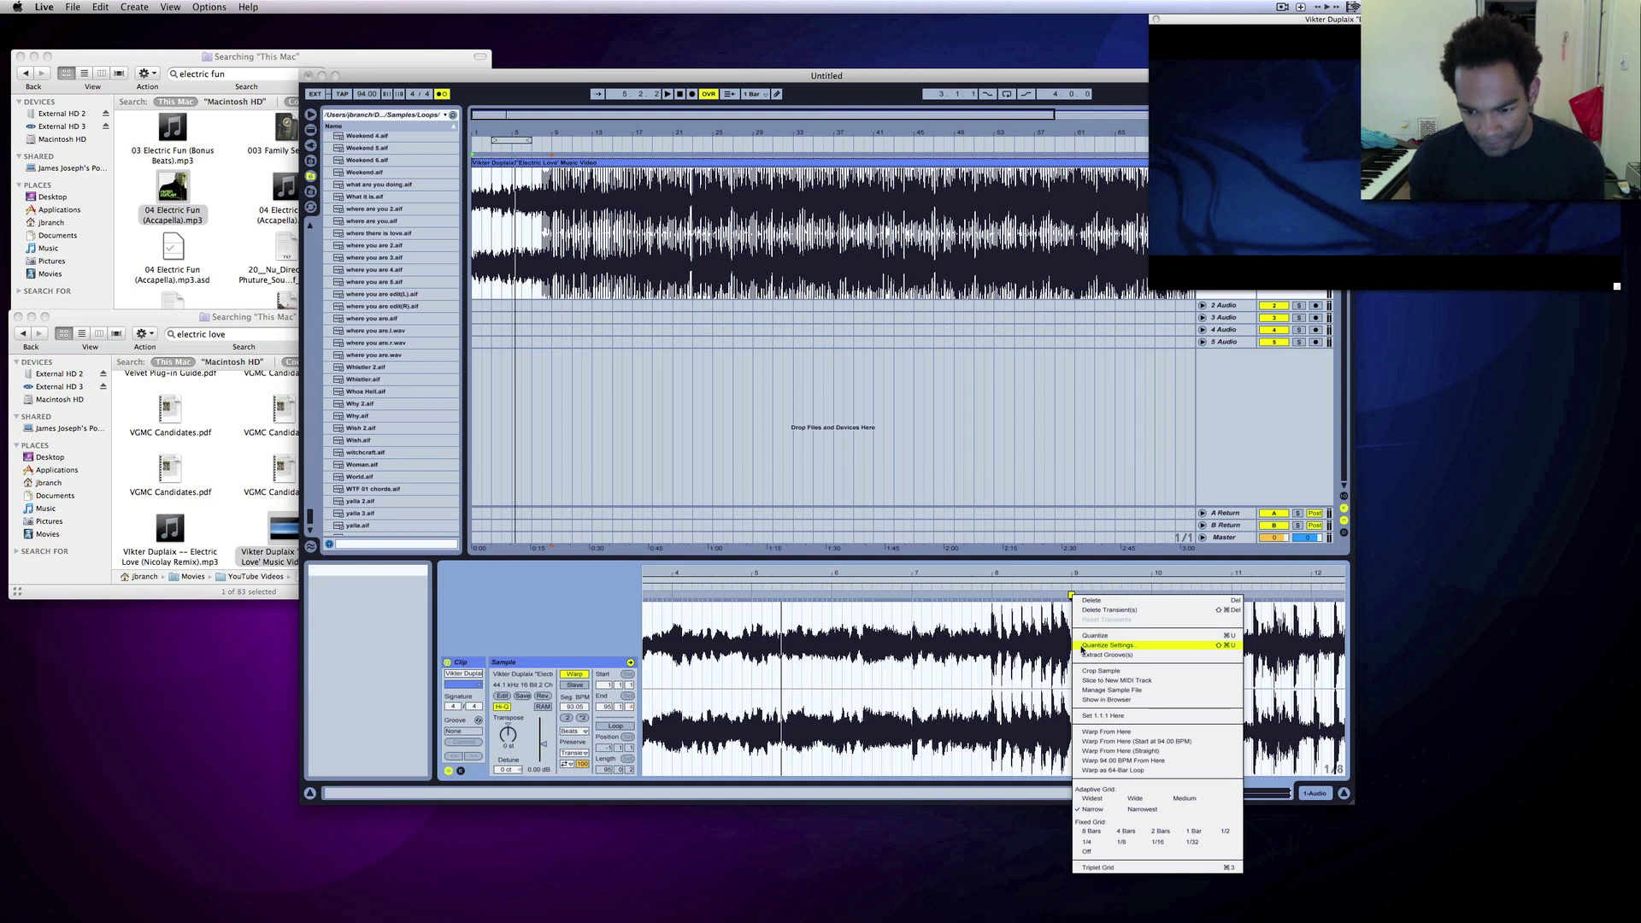
click(1093, 759)
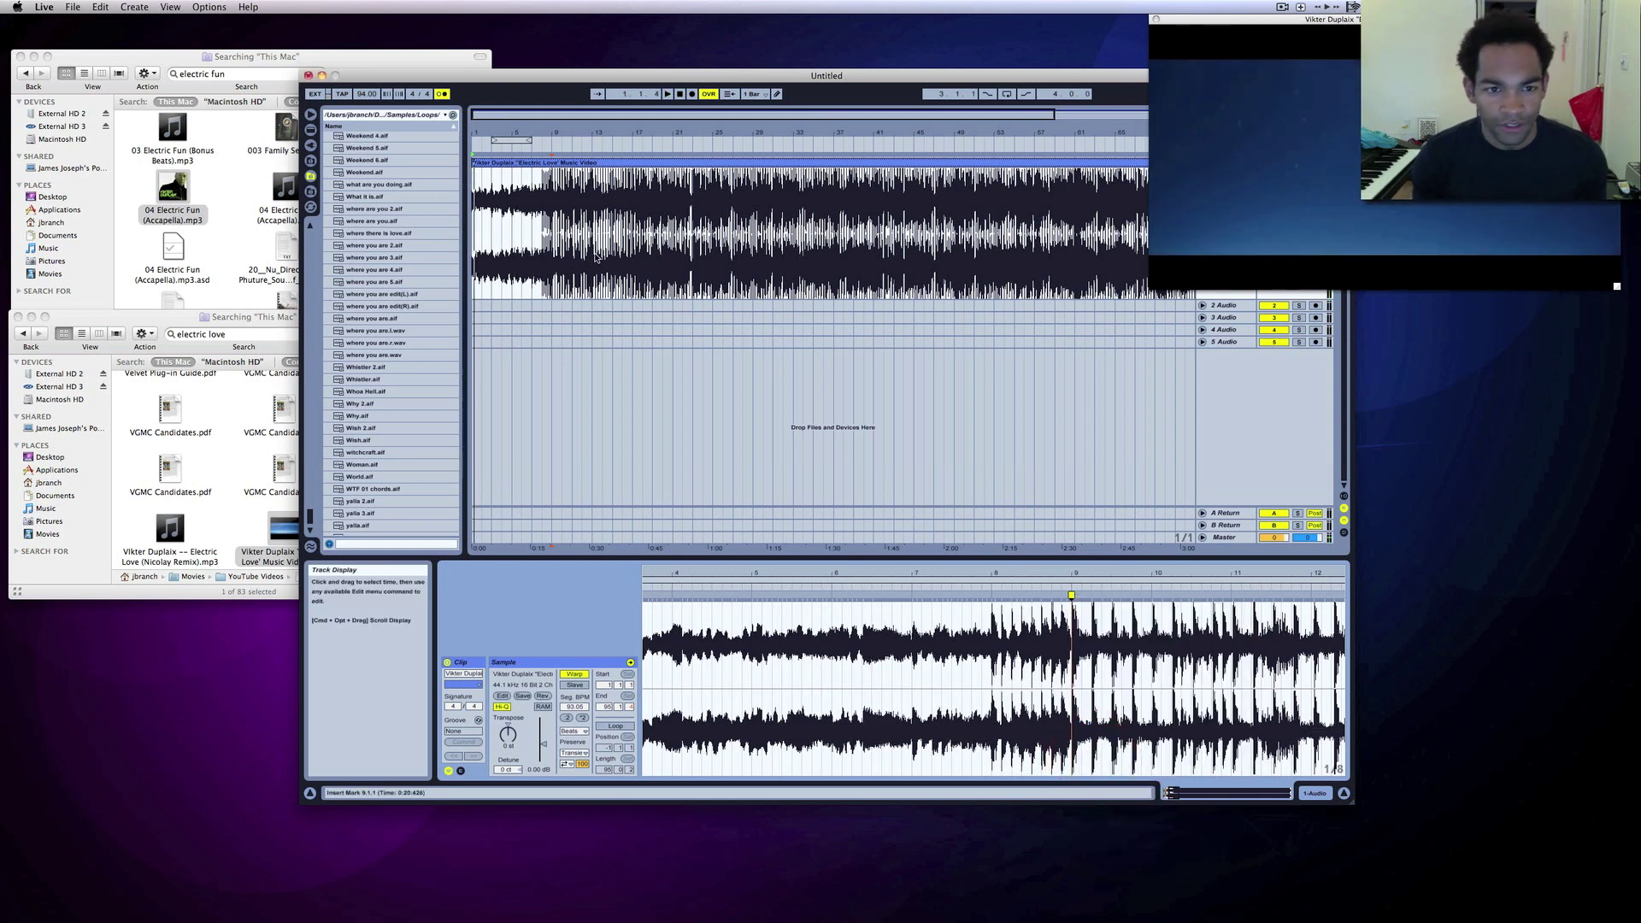
click(556, 211)
key(space)
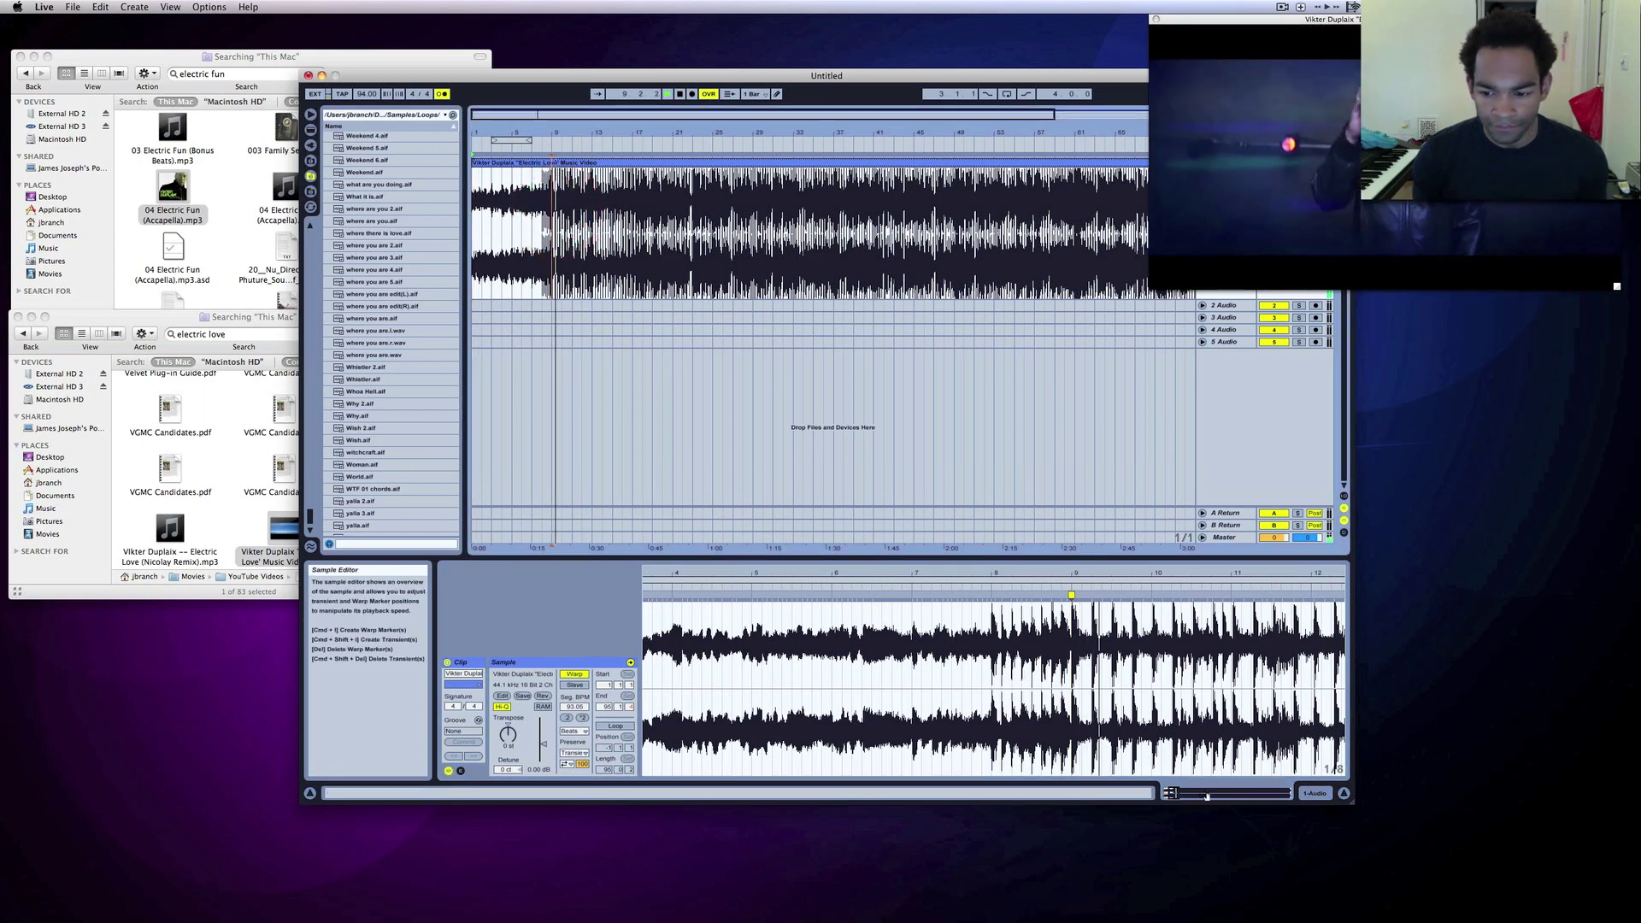
Apply Warp From Here (Start at 94.00 BPM) at the bar 9 warp marker during playback.
drag(992, 587, 992, 547)
drag(736, 586, 1078, 619)
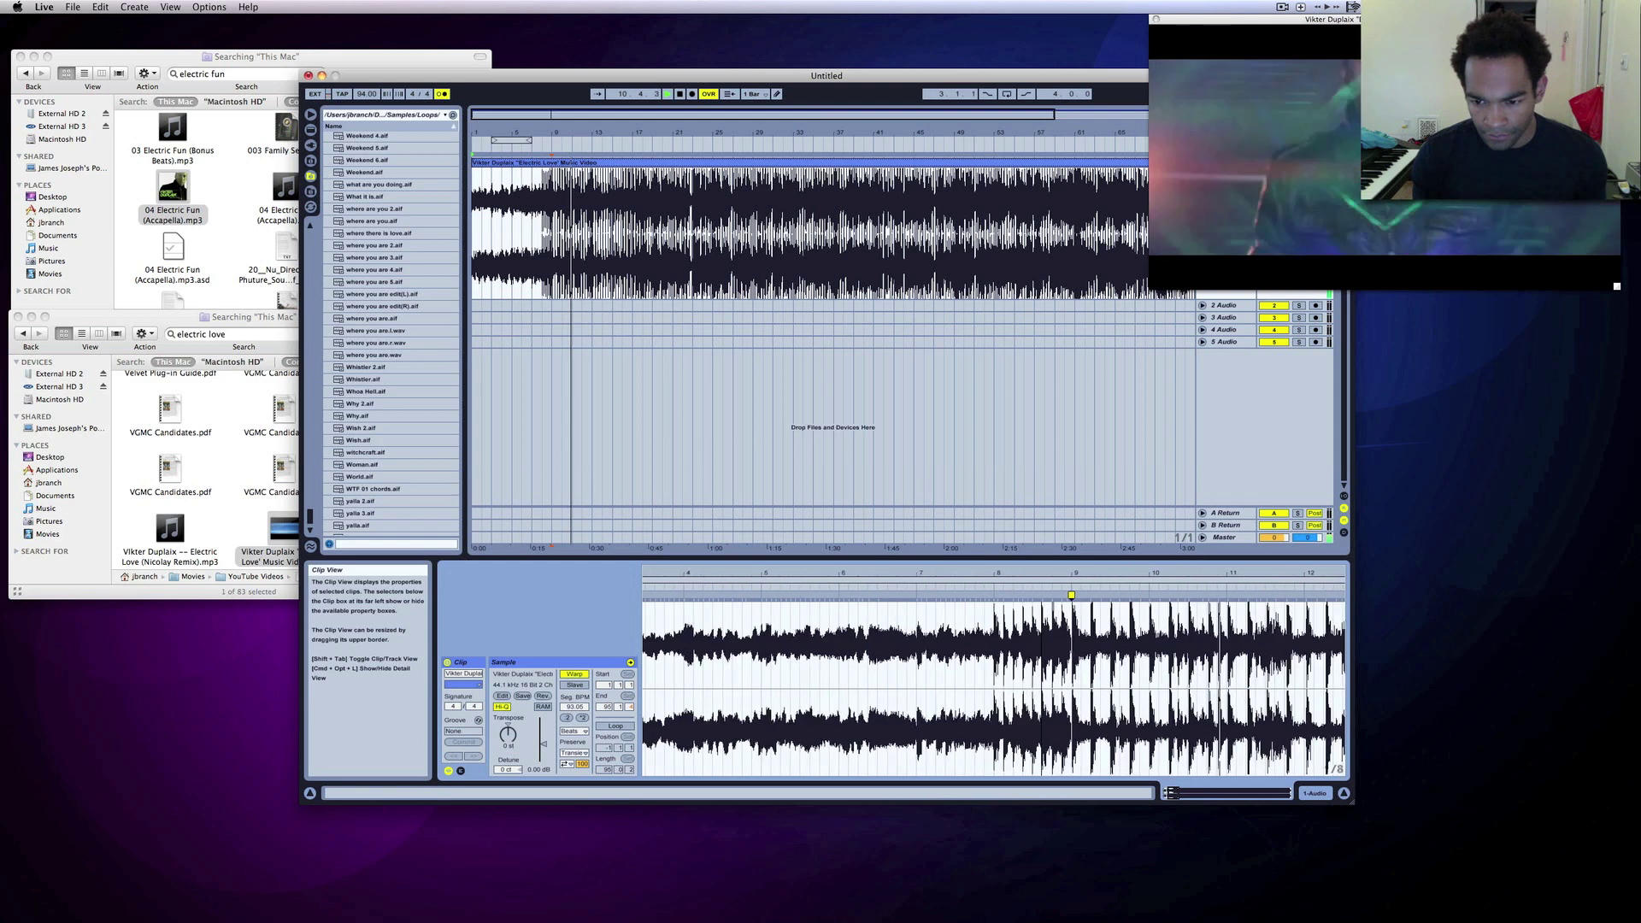
right_click(1080, 597)
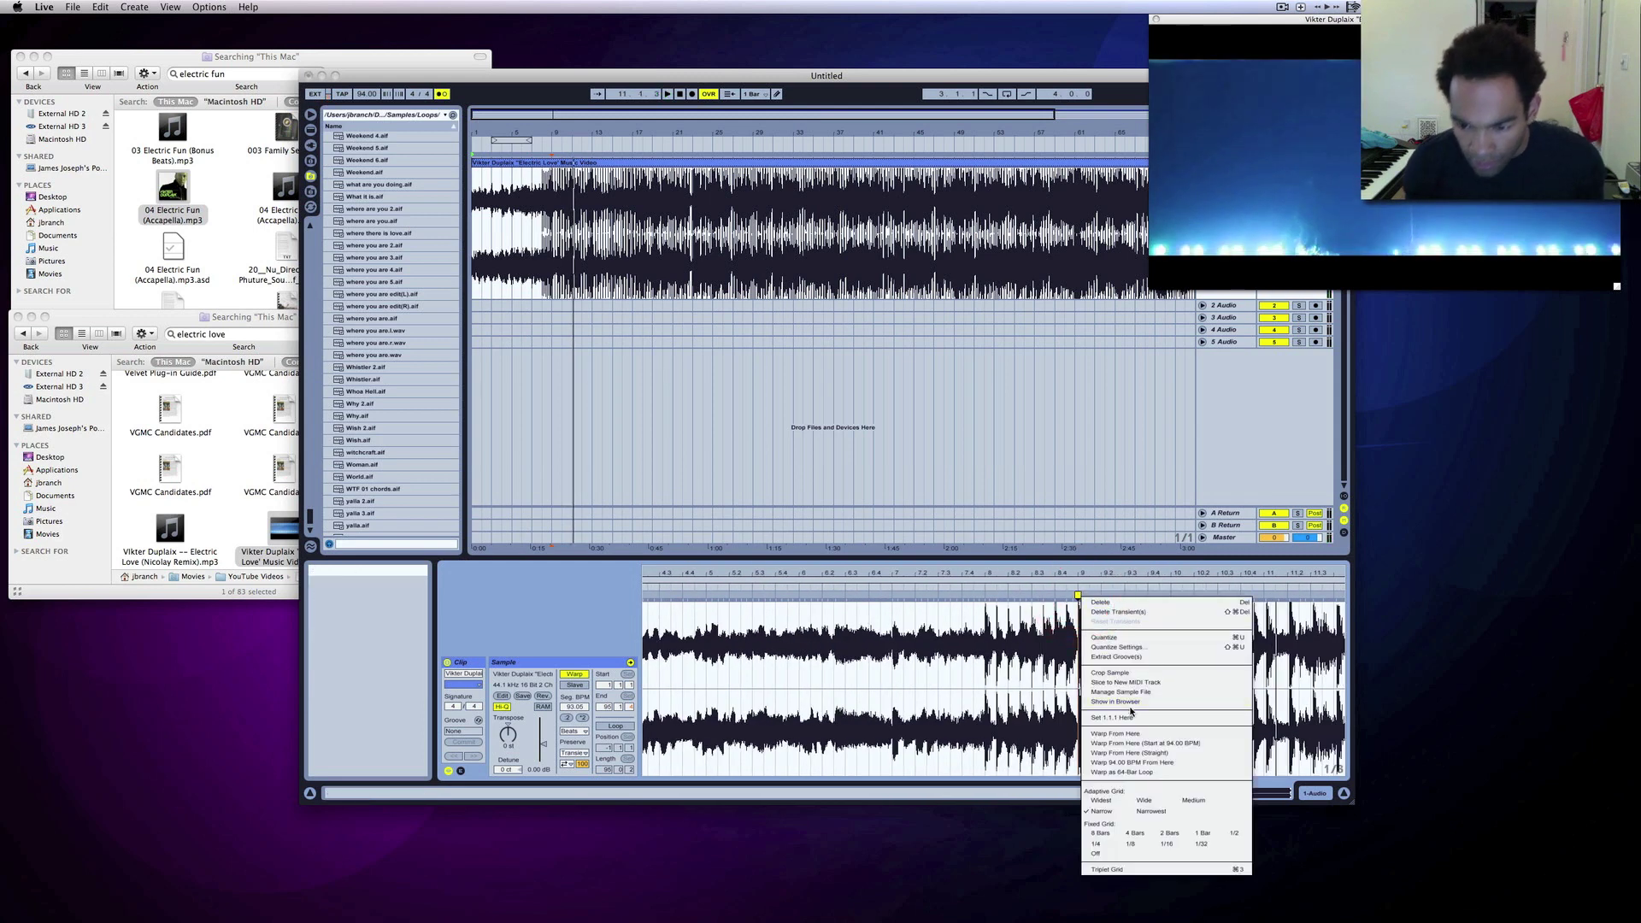
click(1147, 743)
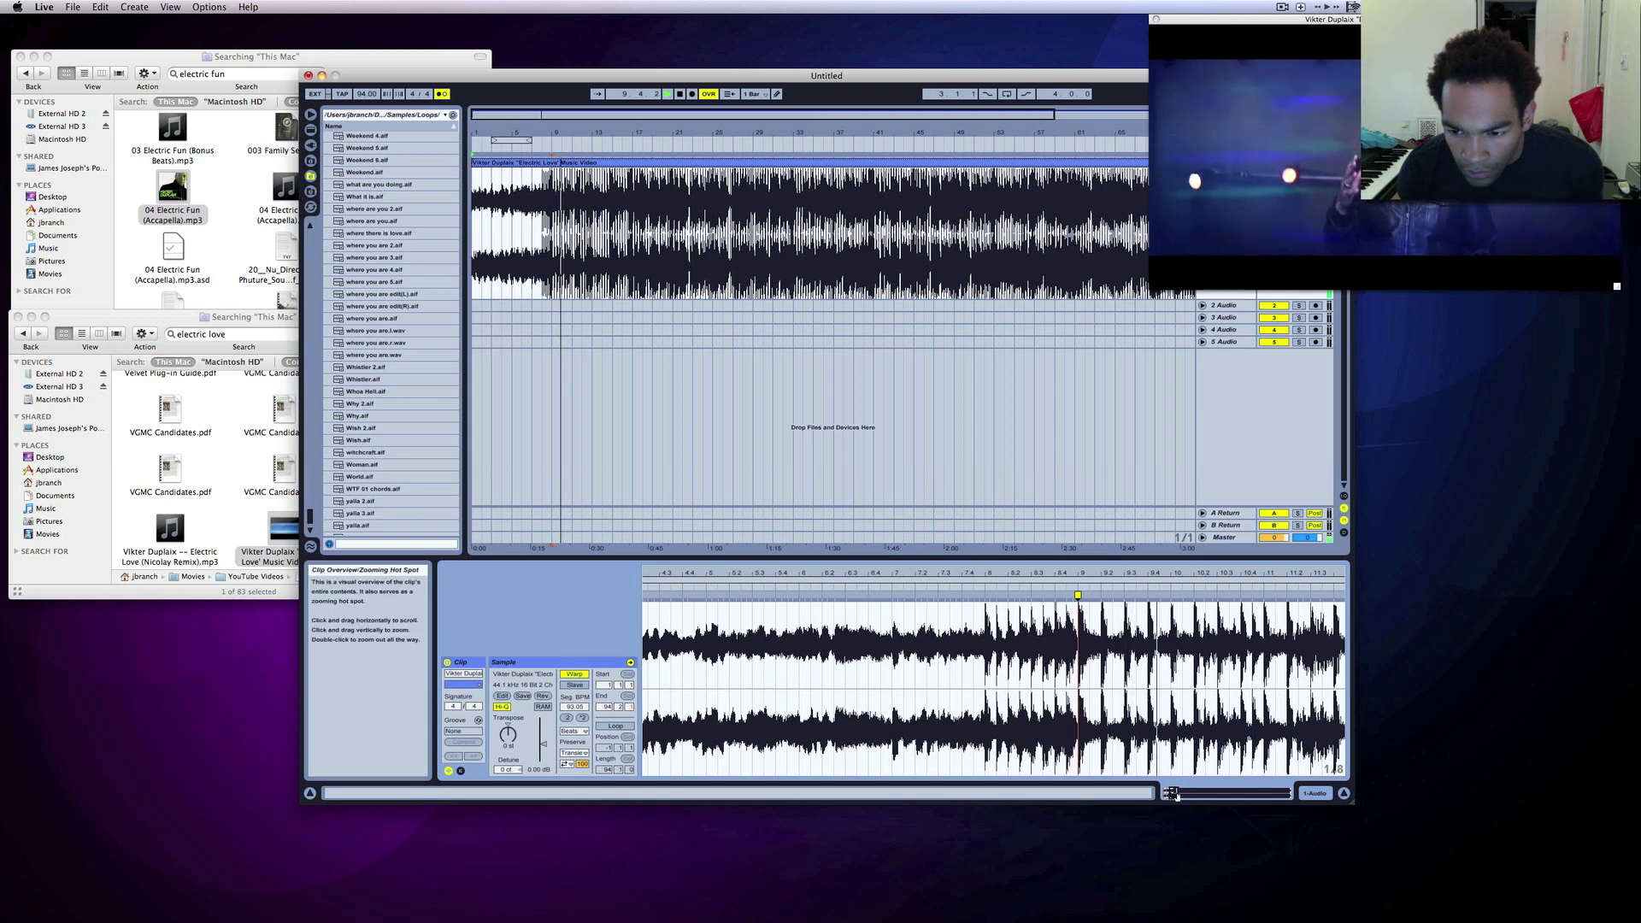
Examine the warped video clip's waveform against the grid from its full overview through to its end.
double_click(1173, 794)
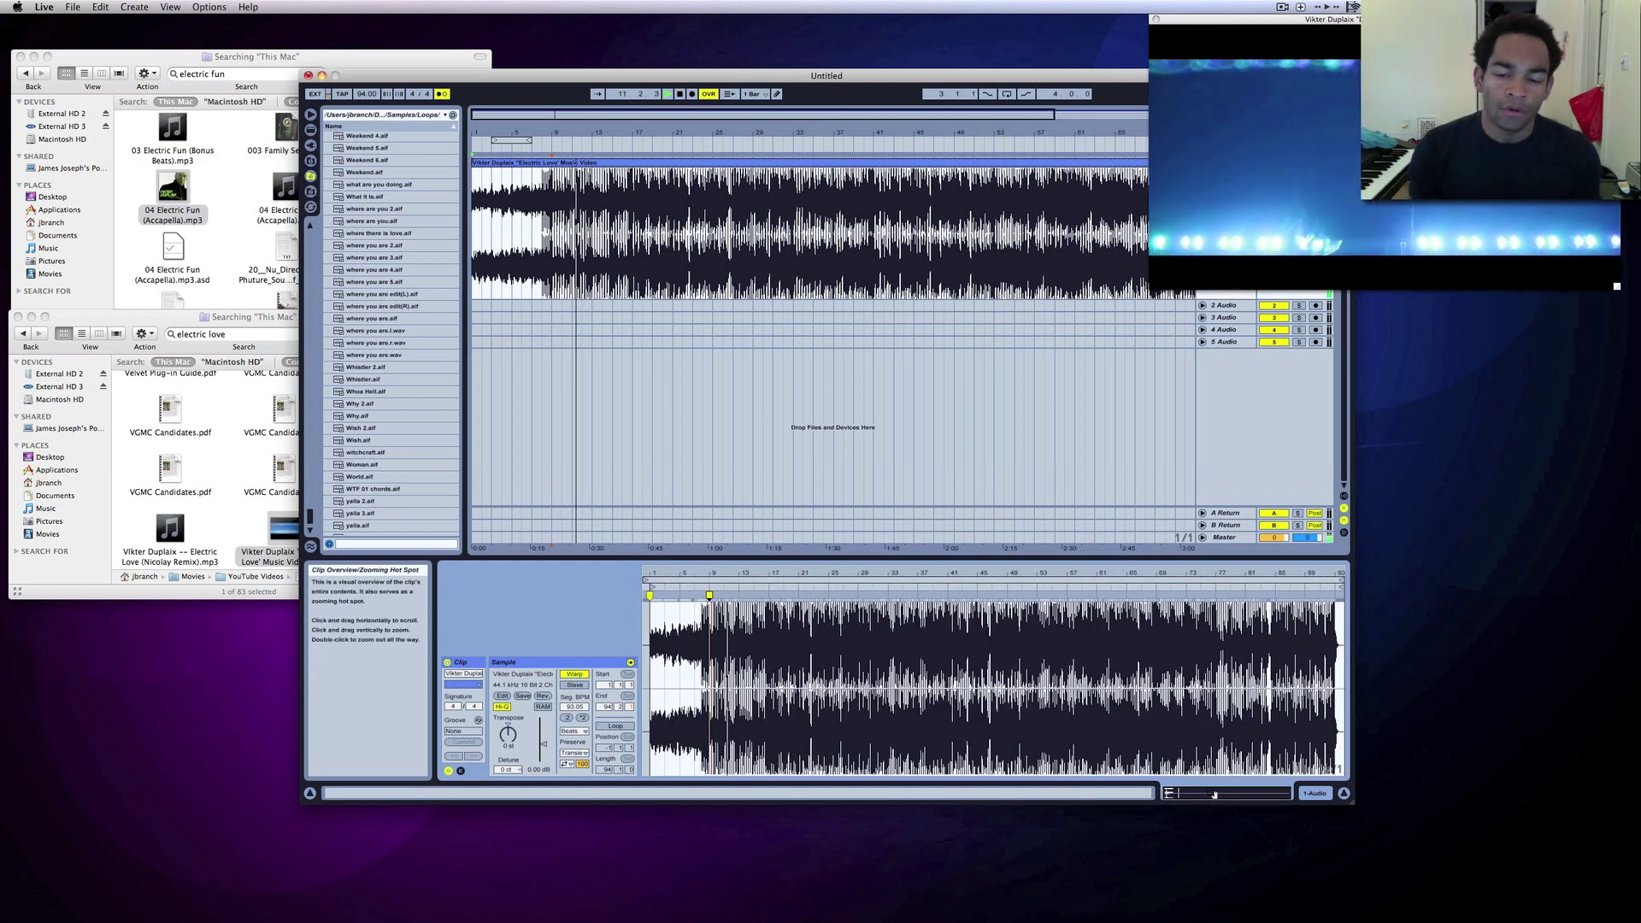
mouse_move(1214, 793)
mouse_down()
mouse_move(1214, 837)
mouse_move(1214, 812)
mouse_up()
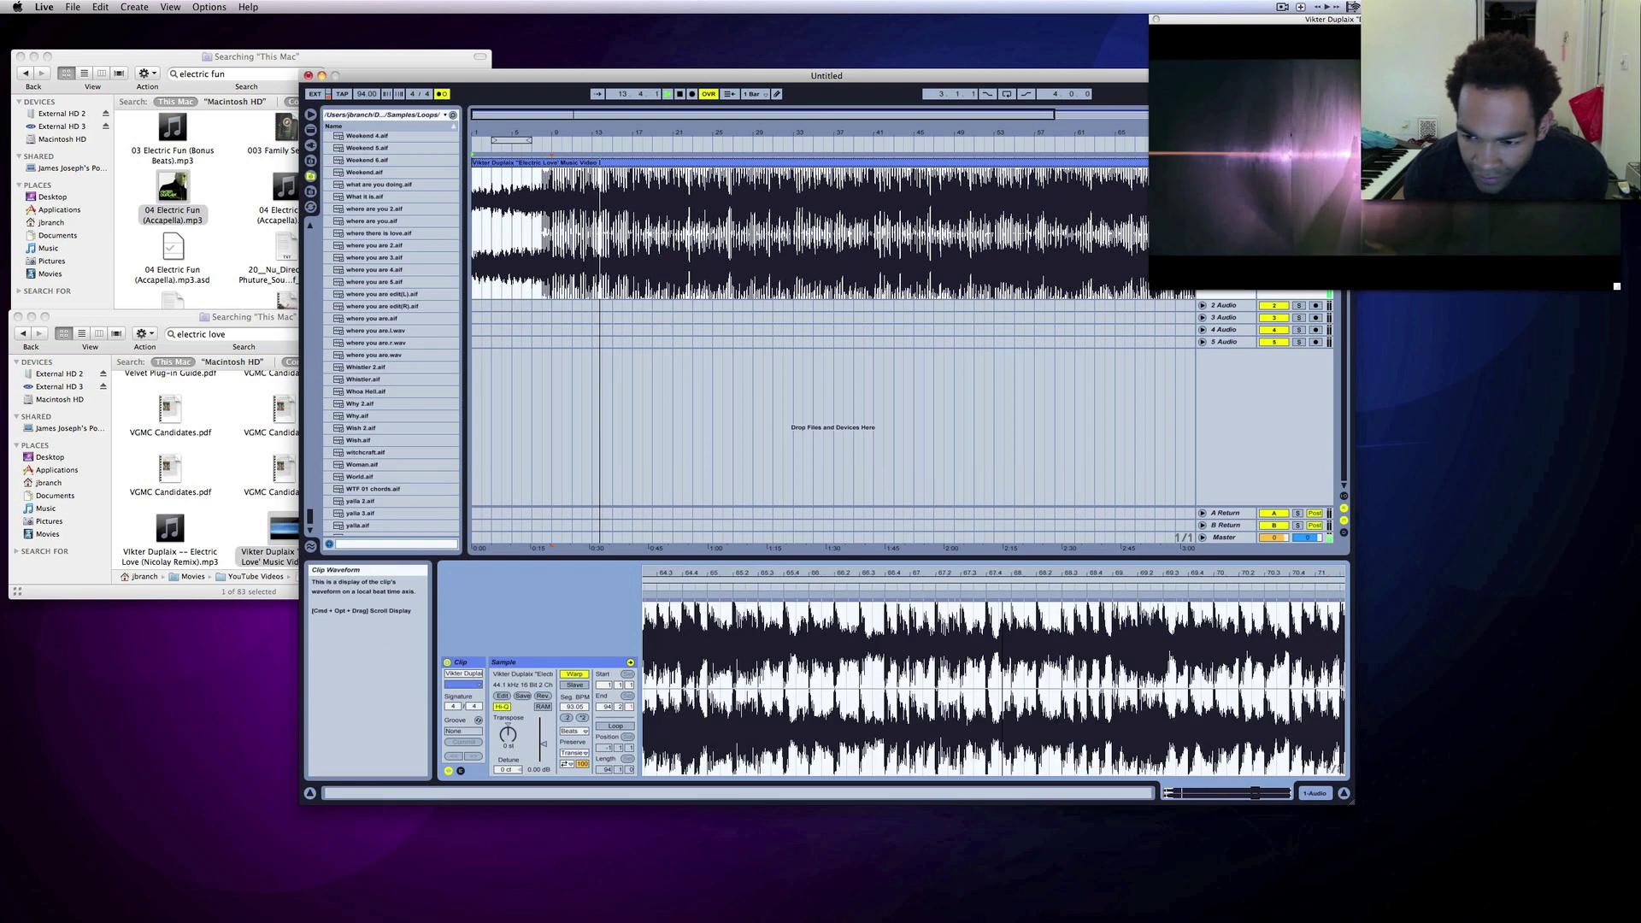
click(1282, 793)
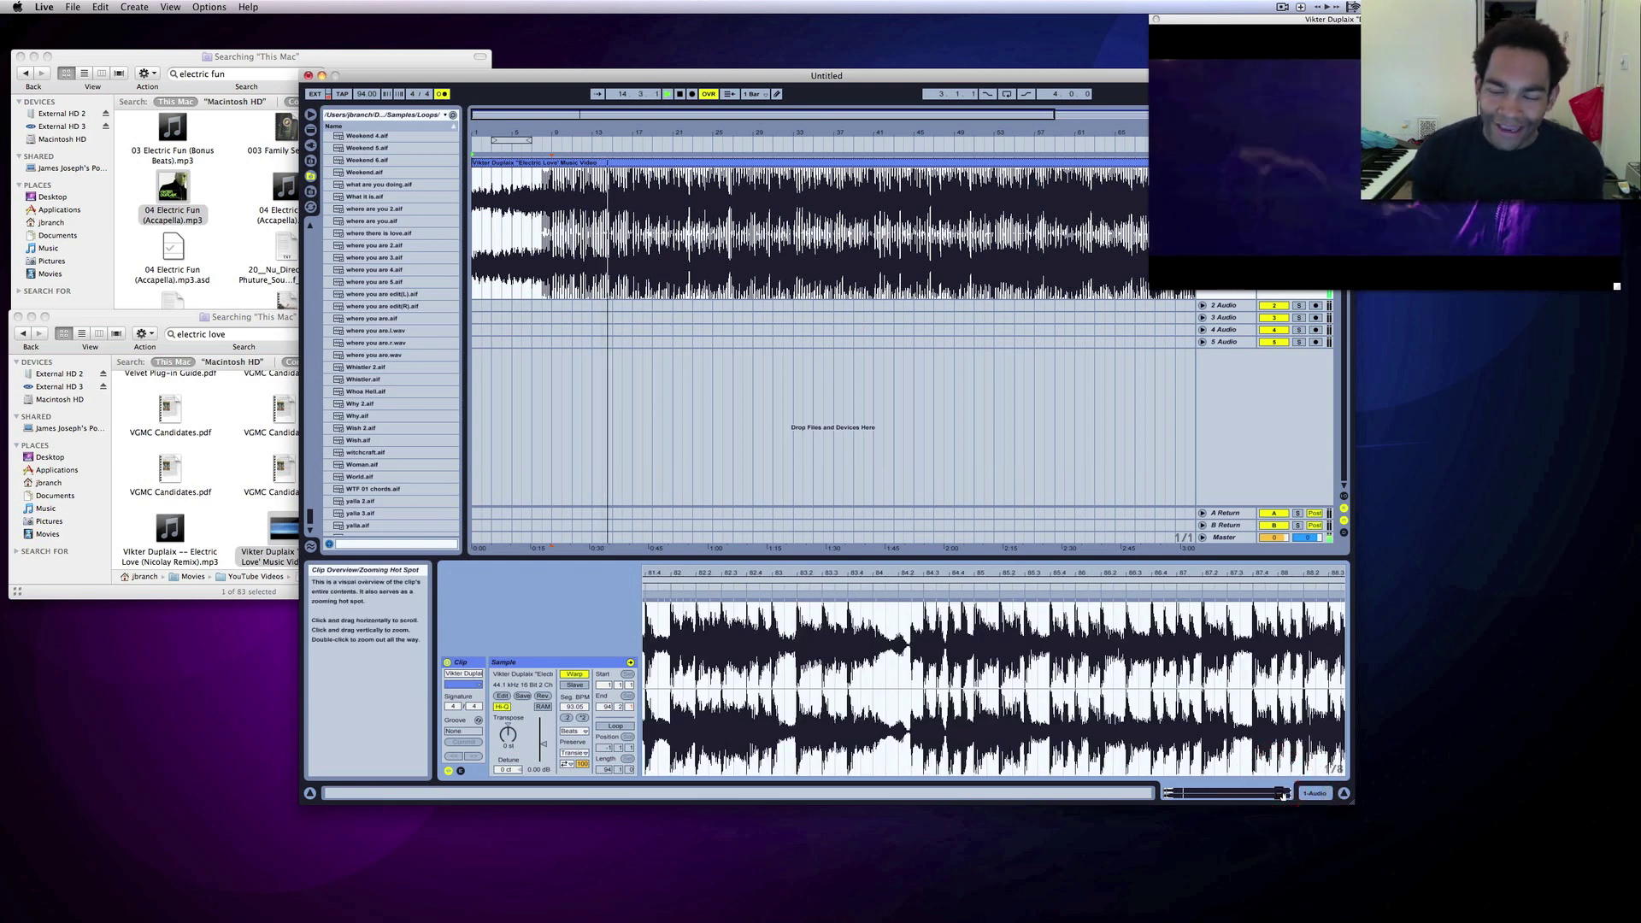
scroll(992, 684, right, 3)
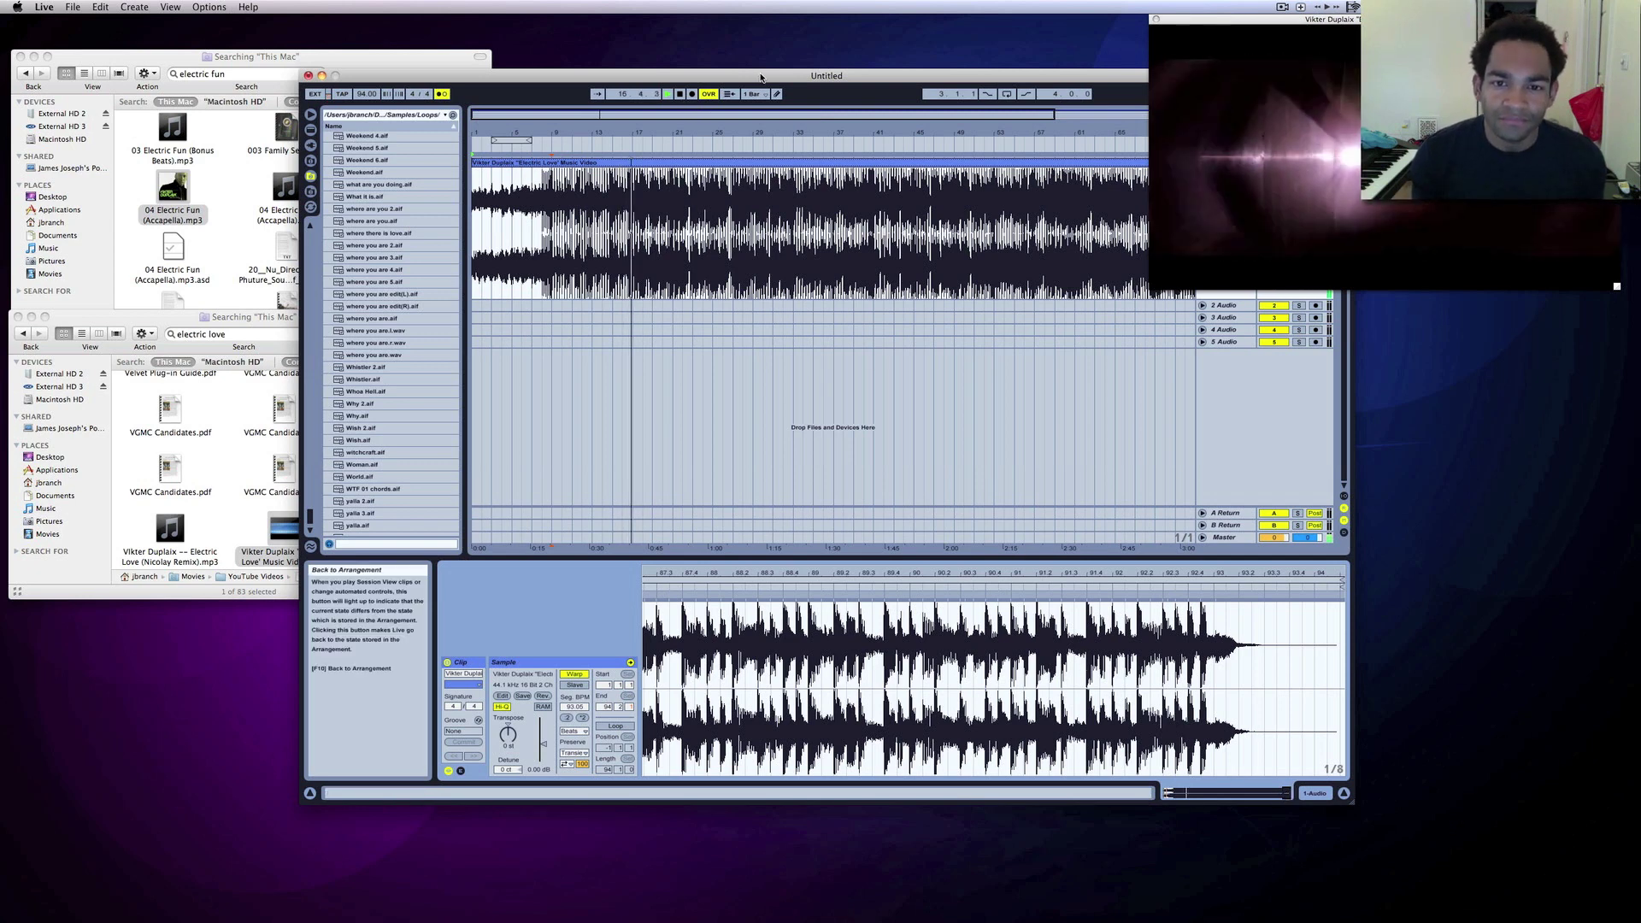
Show the full length of the video clip in the arrangement and reduce the height of track 1 Audio.
drag(761, 78, 619, 76)
double_click(619, 112)
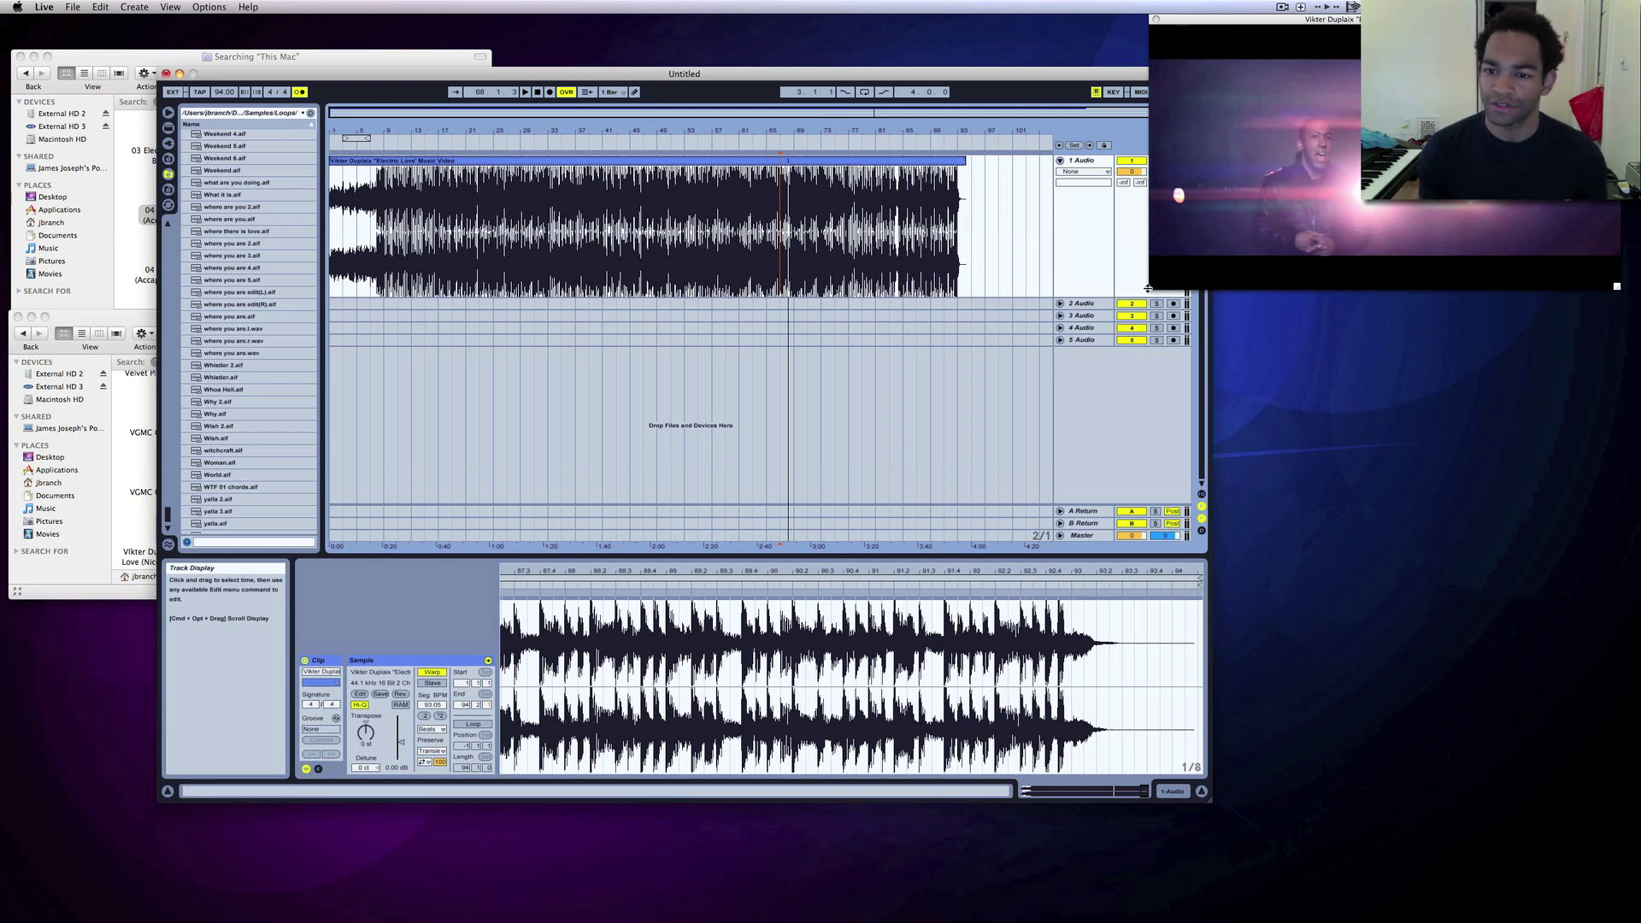
drag(1100, 296, 1101, 234)
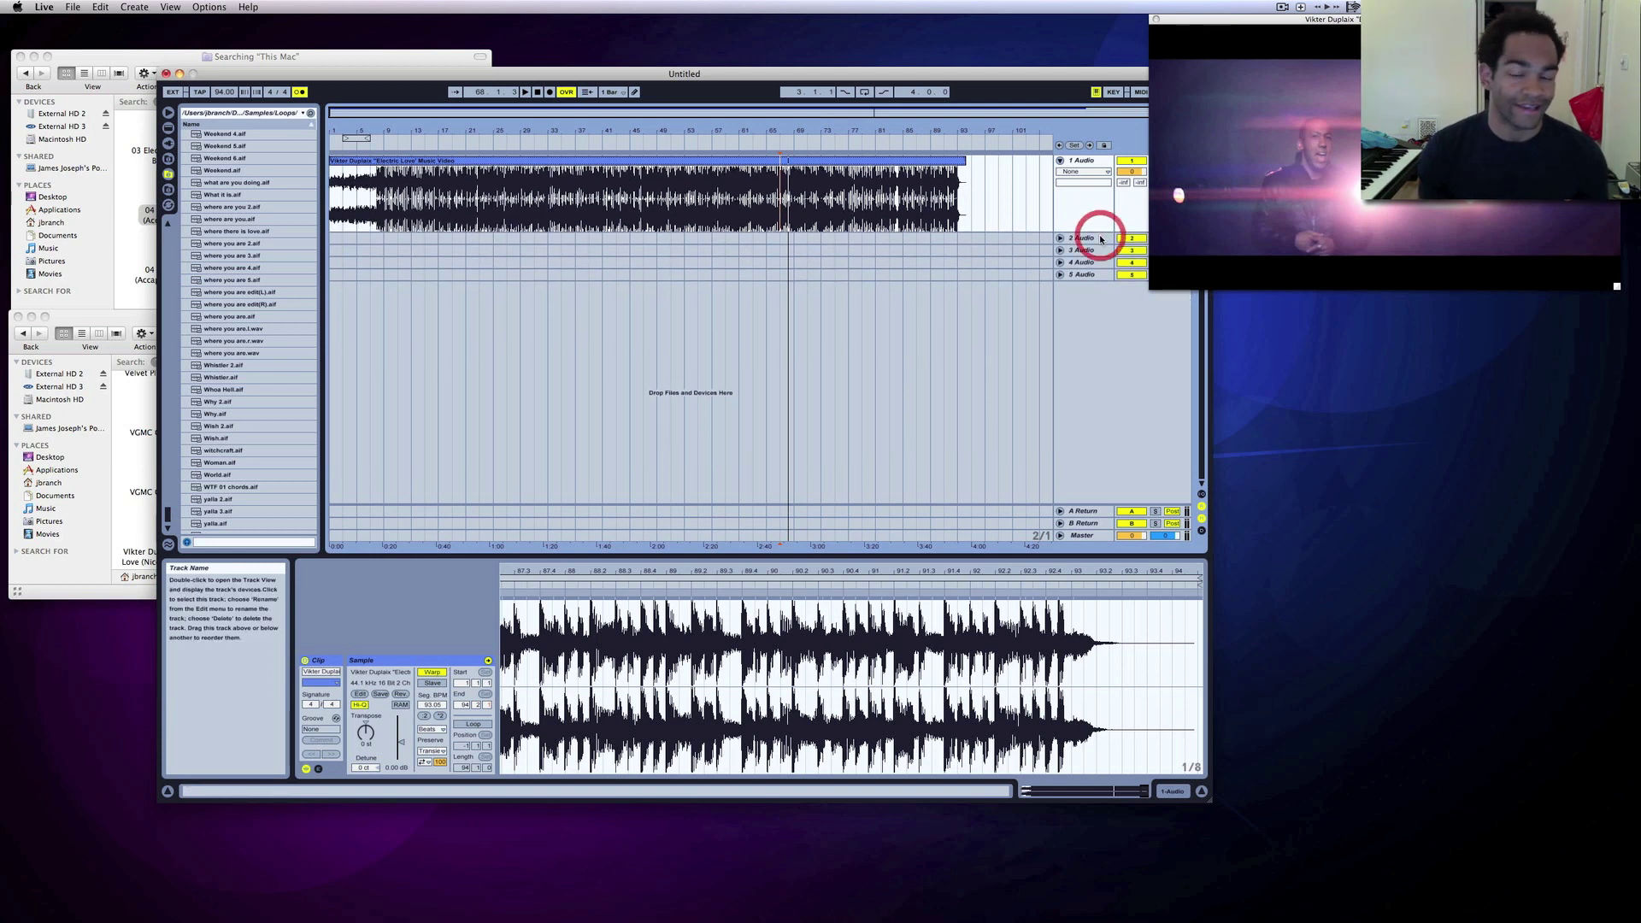
drag(909, 72, 1080, 69)
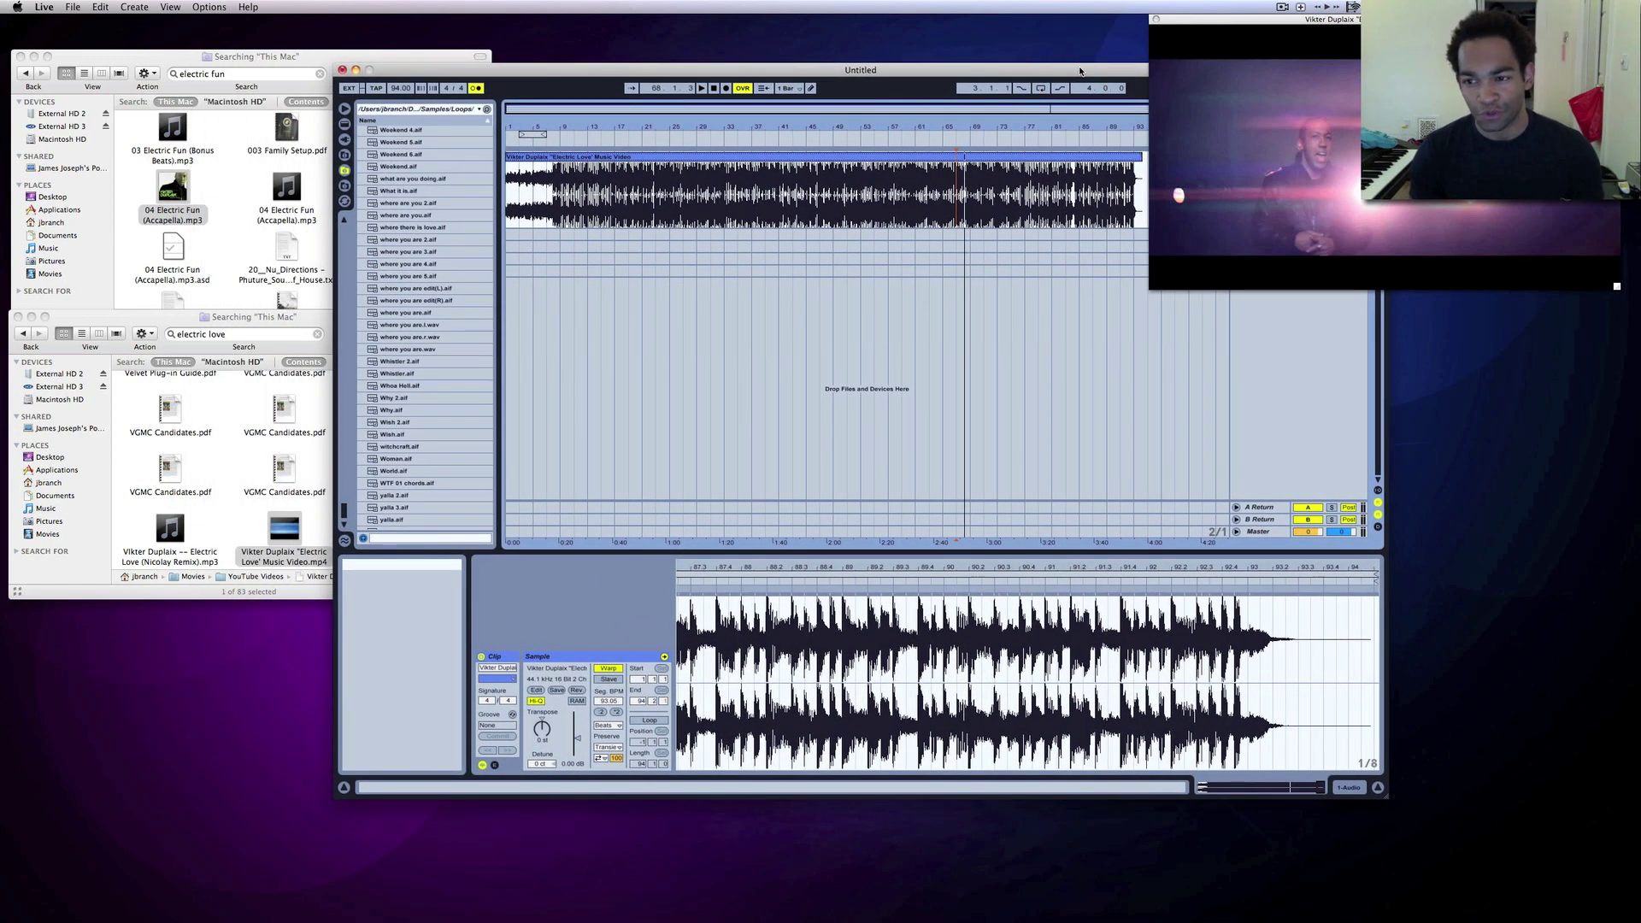
Switch to Finder, preview 04 Electric Fun (Accapella).mp3 and import it at the start of track 2 Audio.
click(318, 60)
key(space)
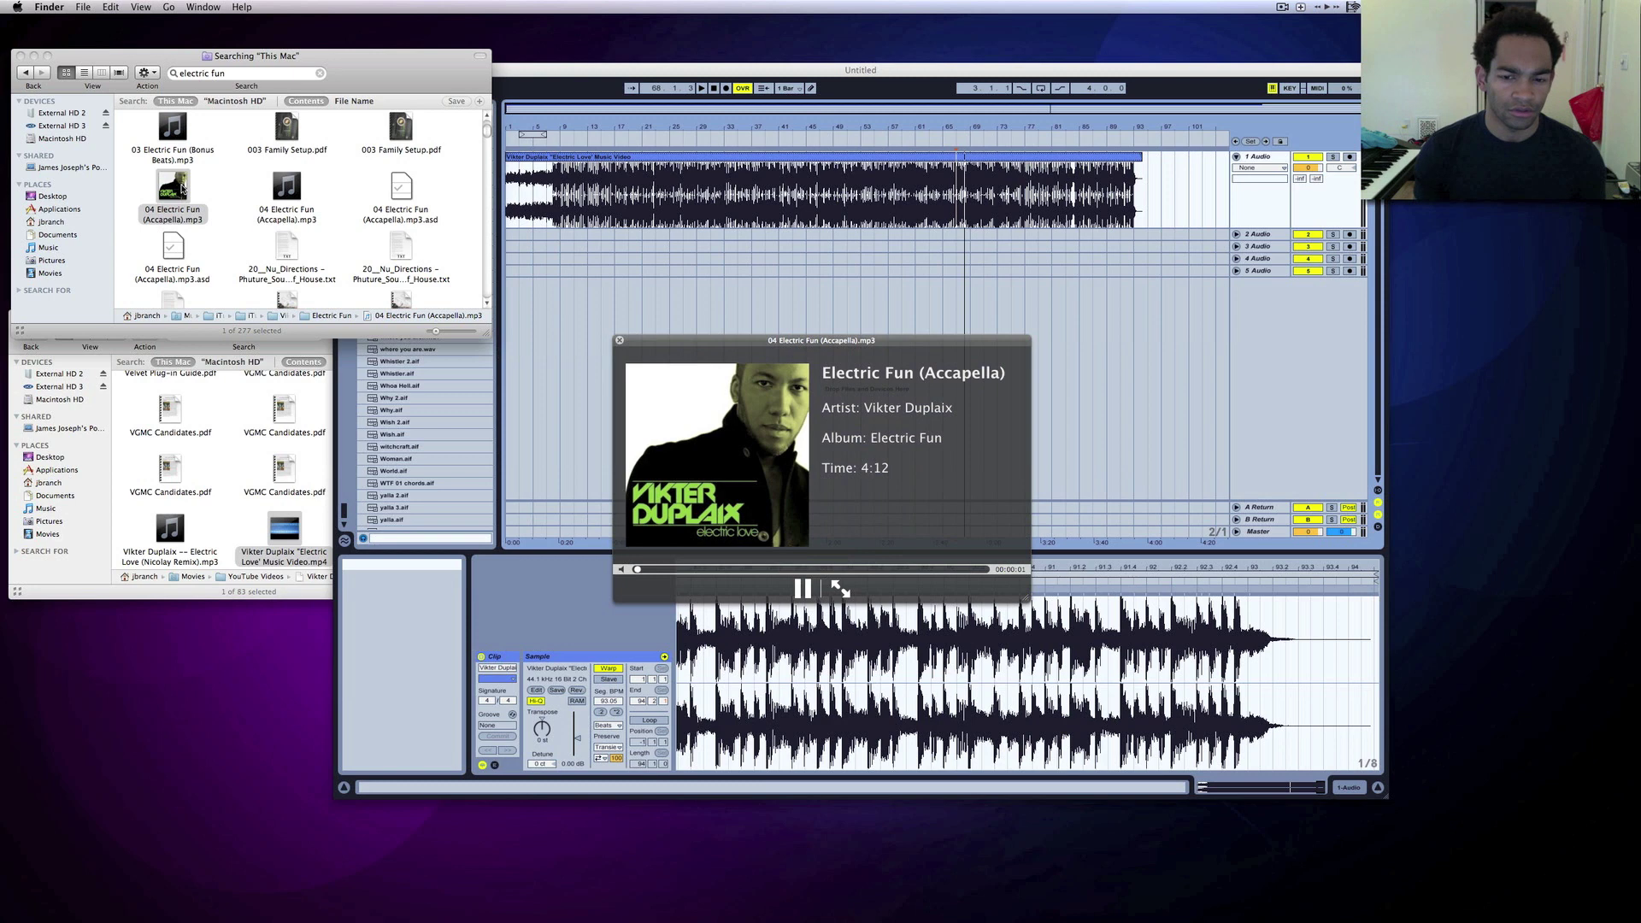
key(space)
drag(280, 211, 506, 237)
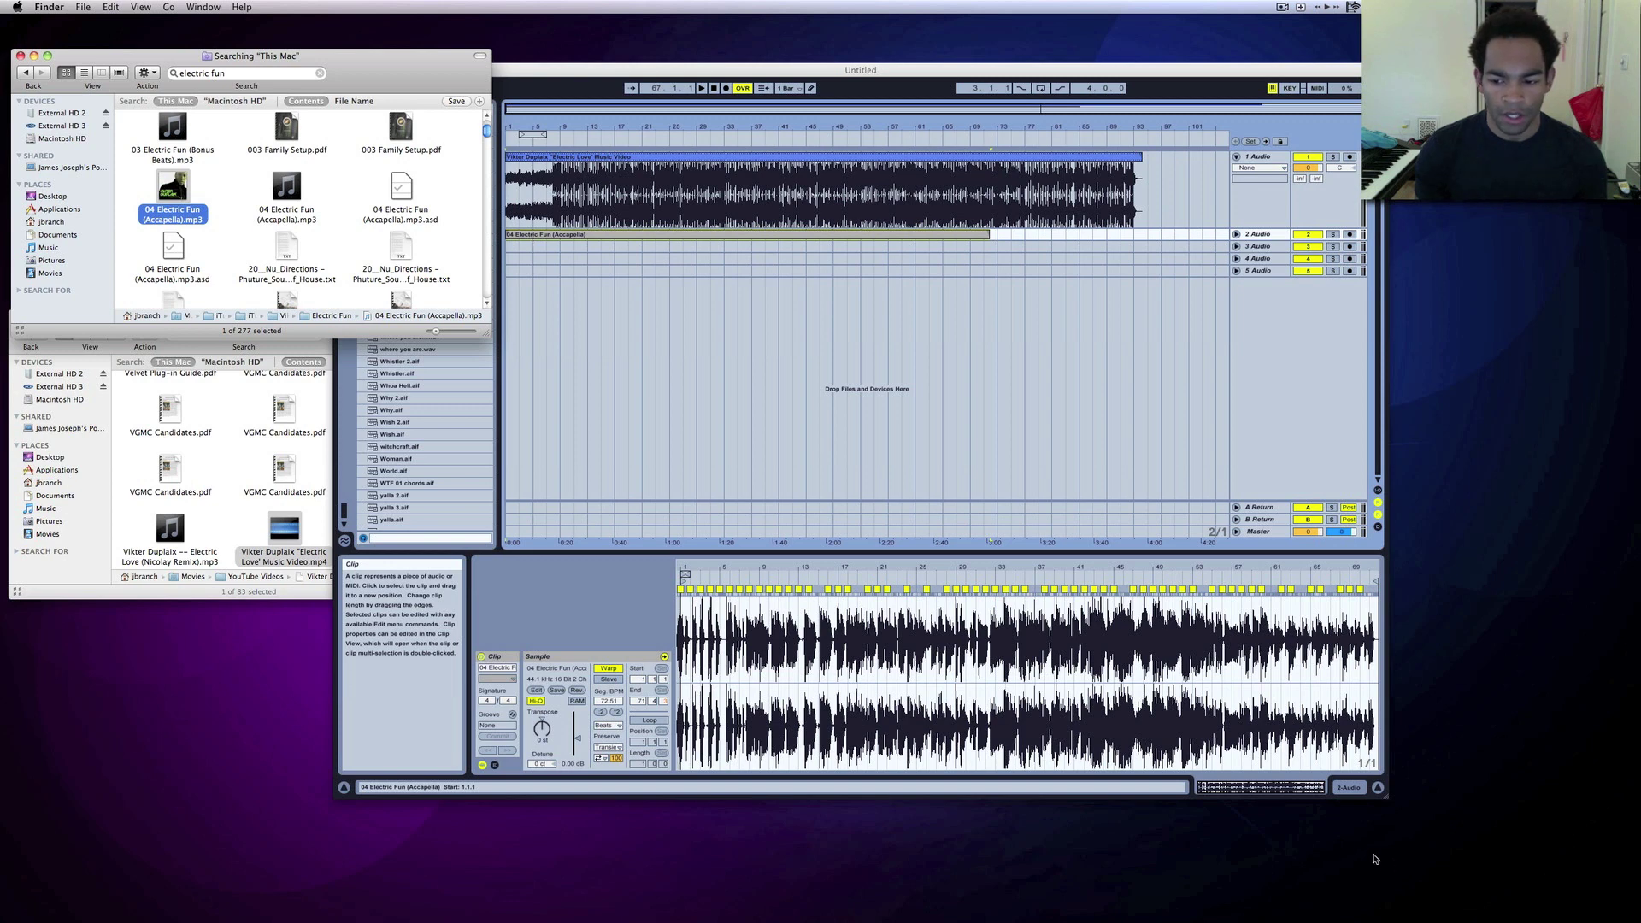
Clear the a cappella clip's automatic warp markers by turning Warp off and on again.
click(1202, 785)
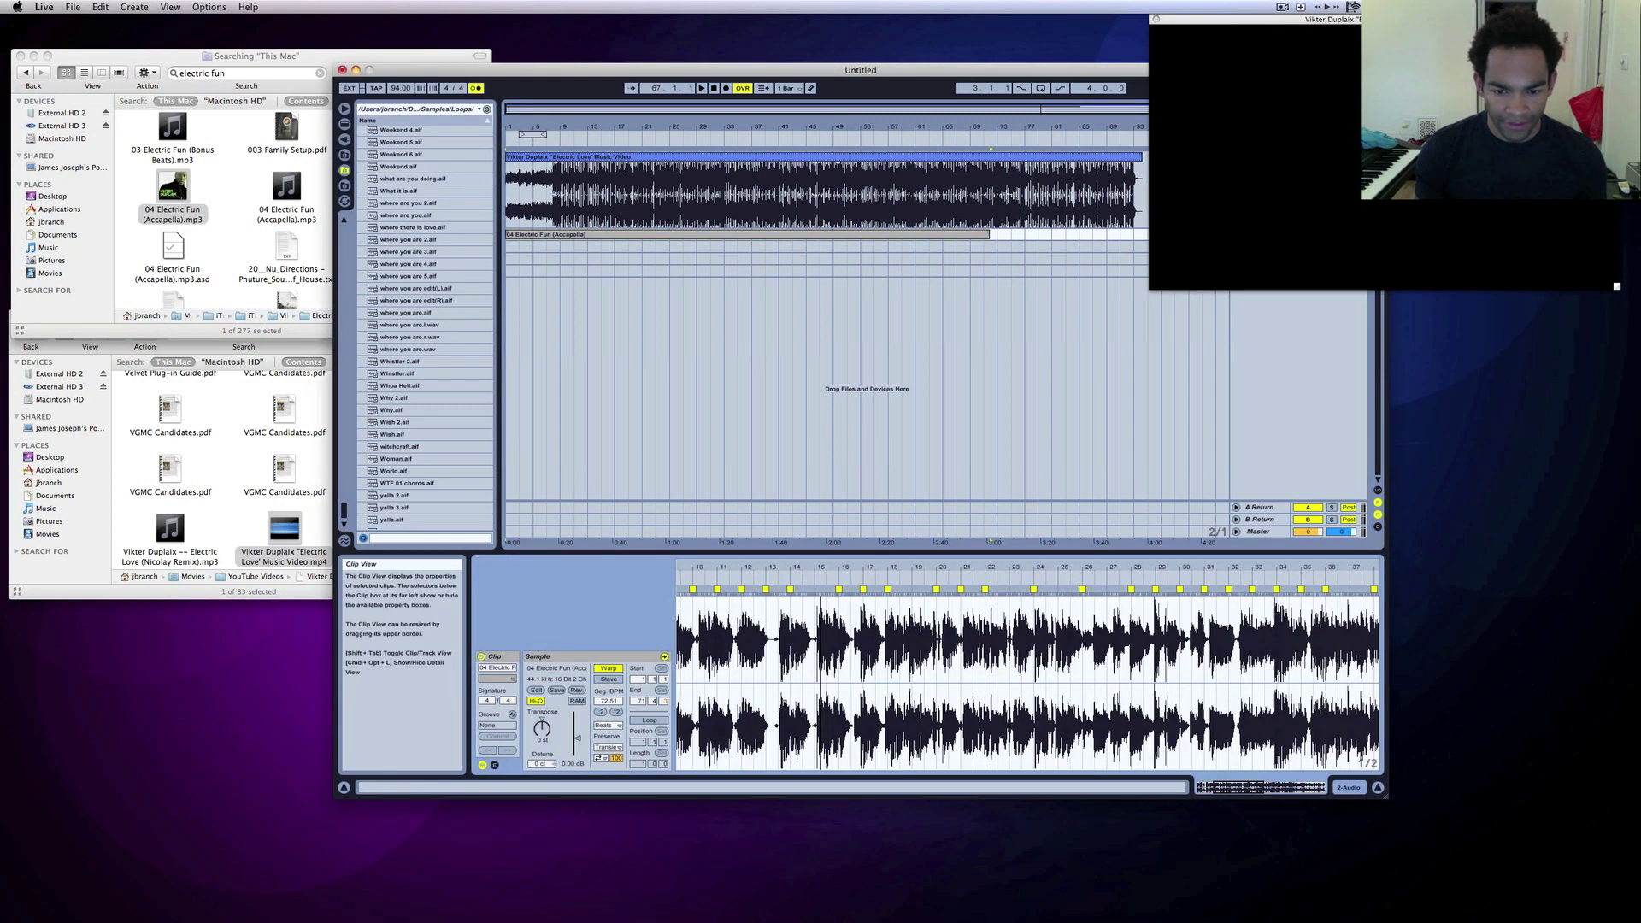
key(space)
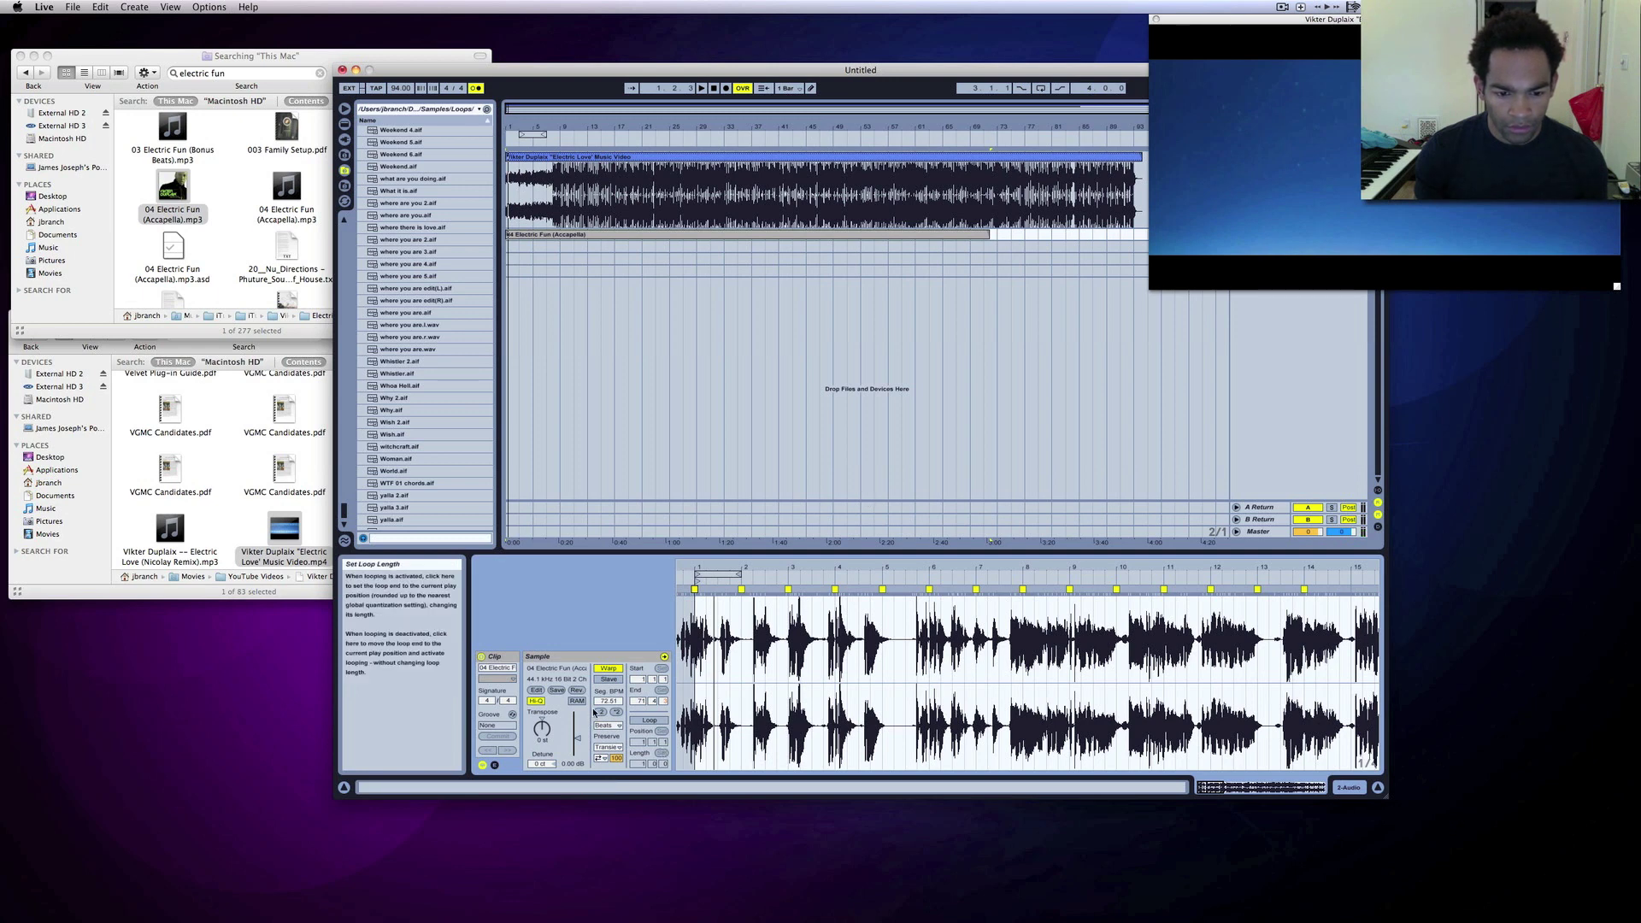
click(603, 669)
click(603, 669)
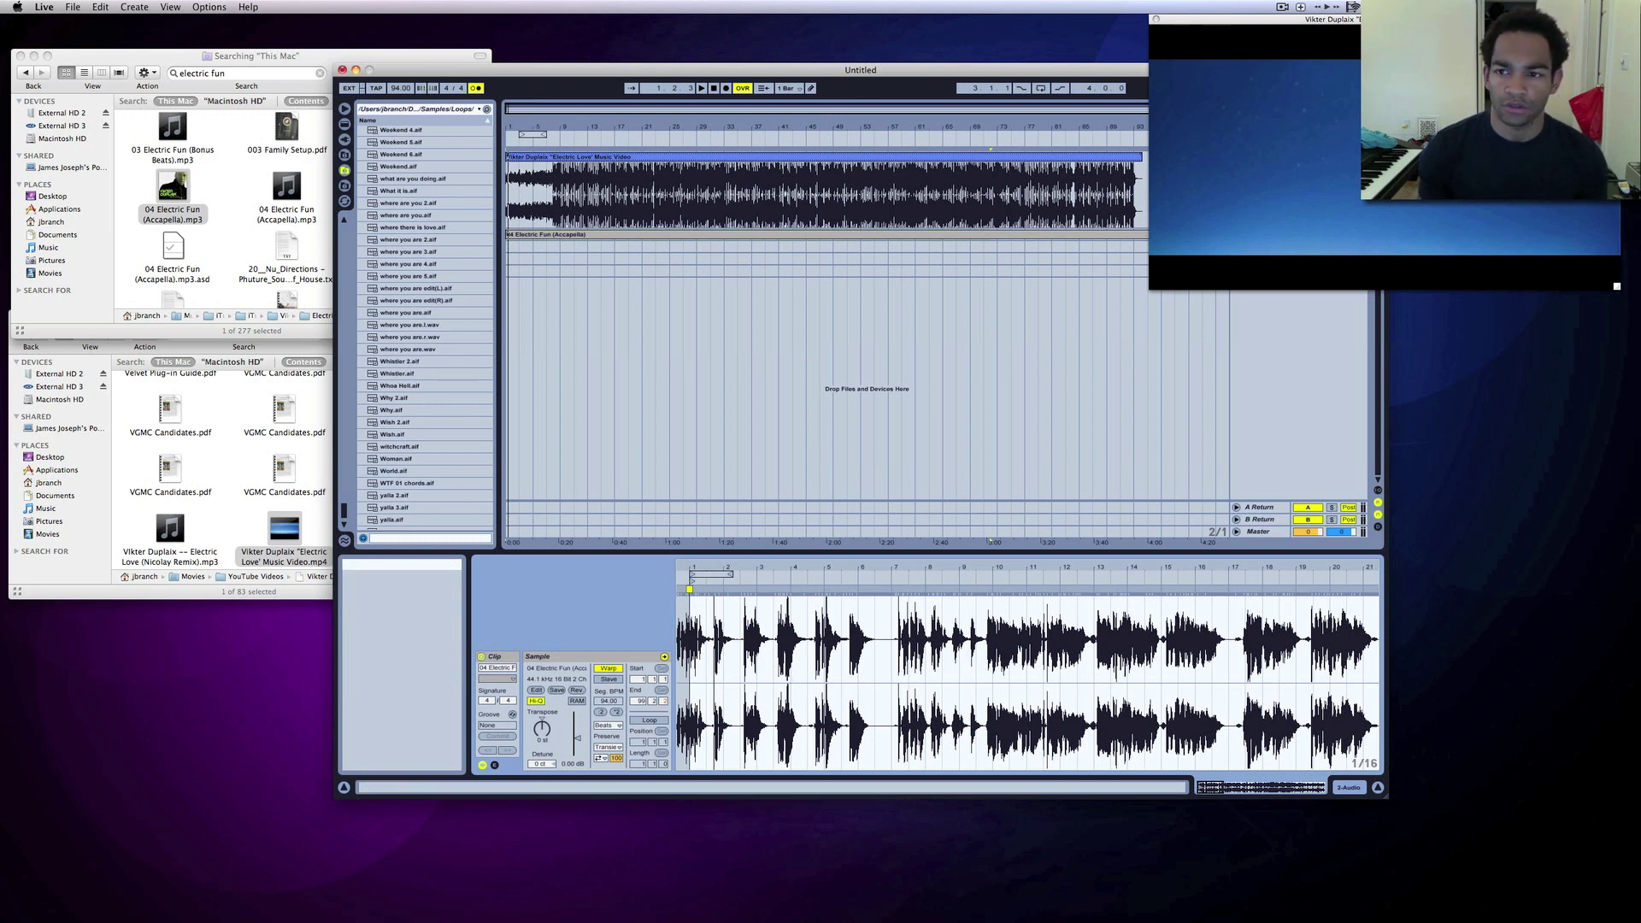
Move the video window off the track controls, mute 1 Audio, and unfold and enlarge track 2 Audio.
drag(1347, 19, 1344, 536)
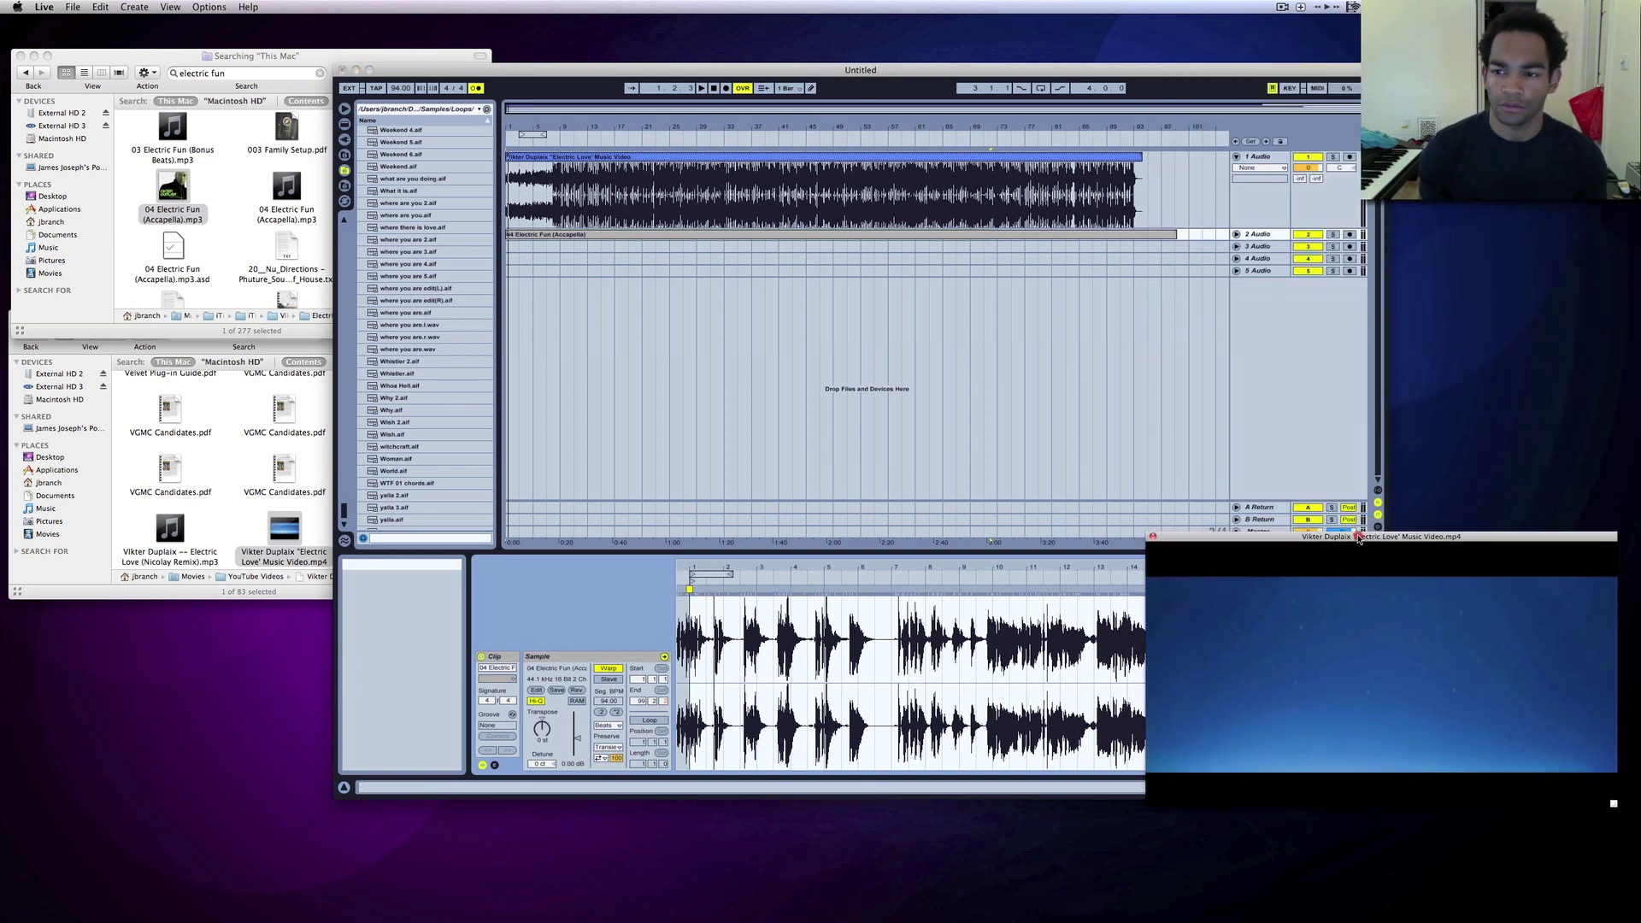
click(1307, 159)
click(1236, 234)
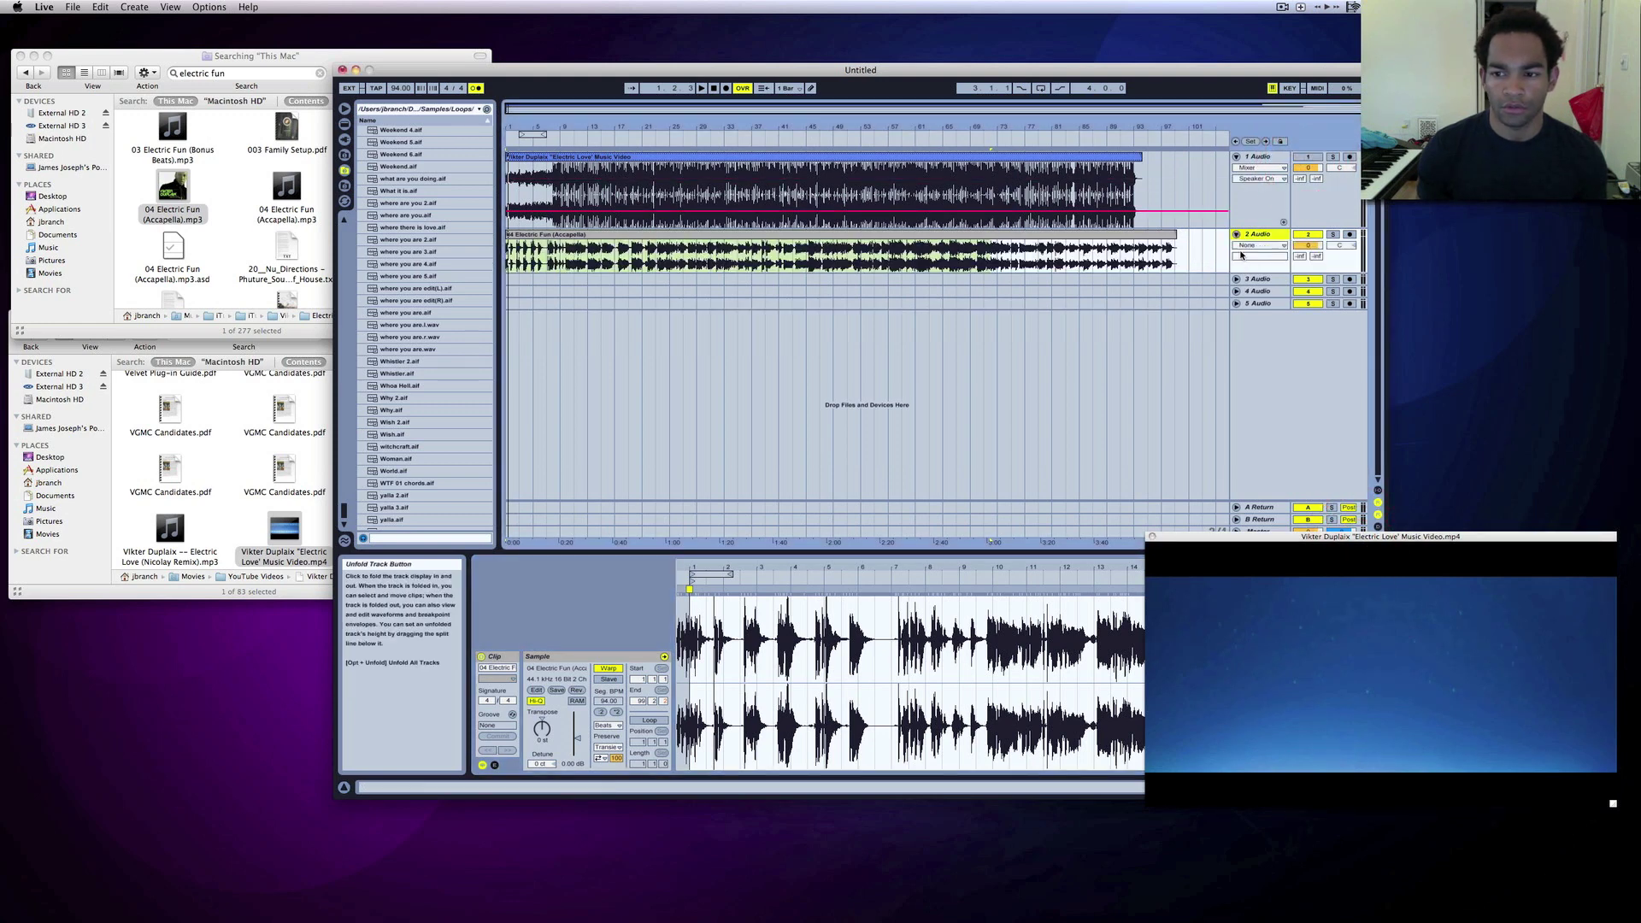
drag(1242, 272, 1246, 337)
Play the a cappella clip with the arrangement zoomed in on its opening bars and move the video window off the sample editor.
key(space)
key(super+a)
key(plus)
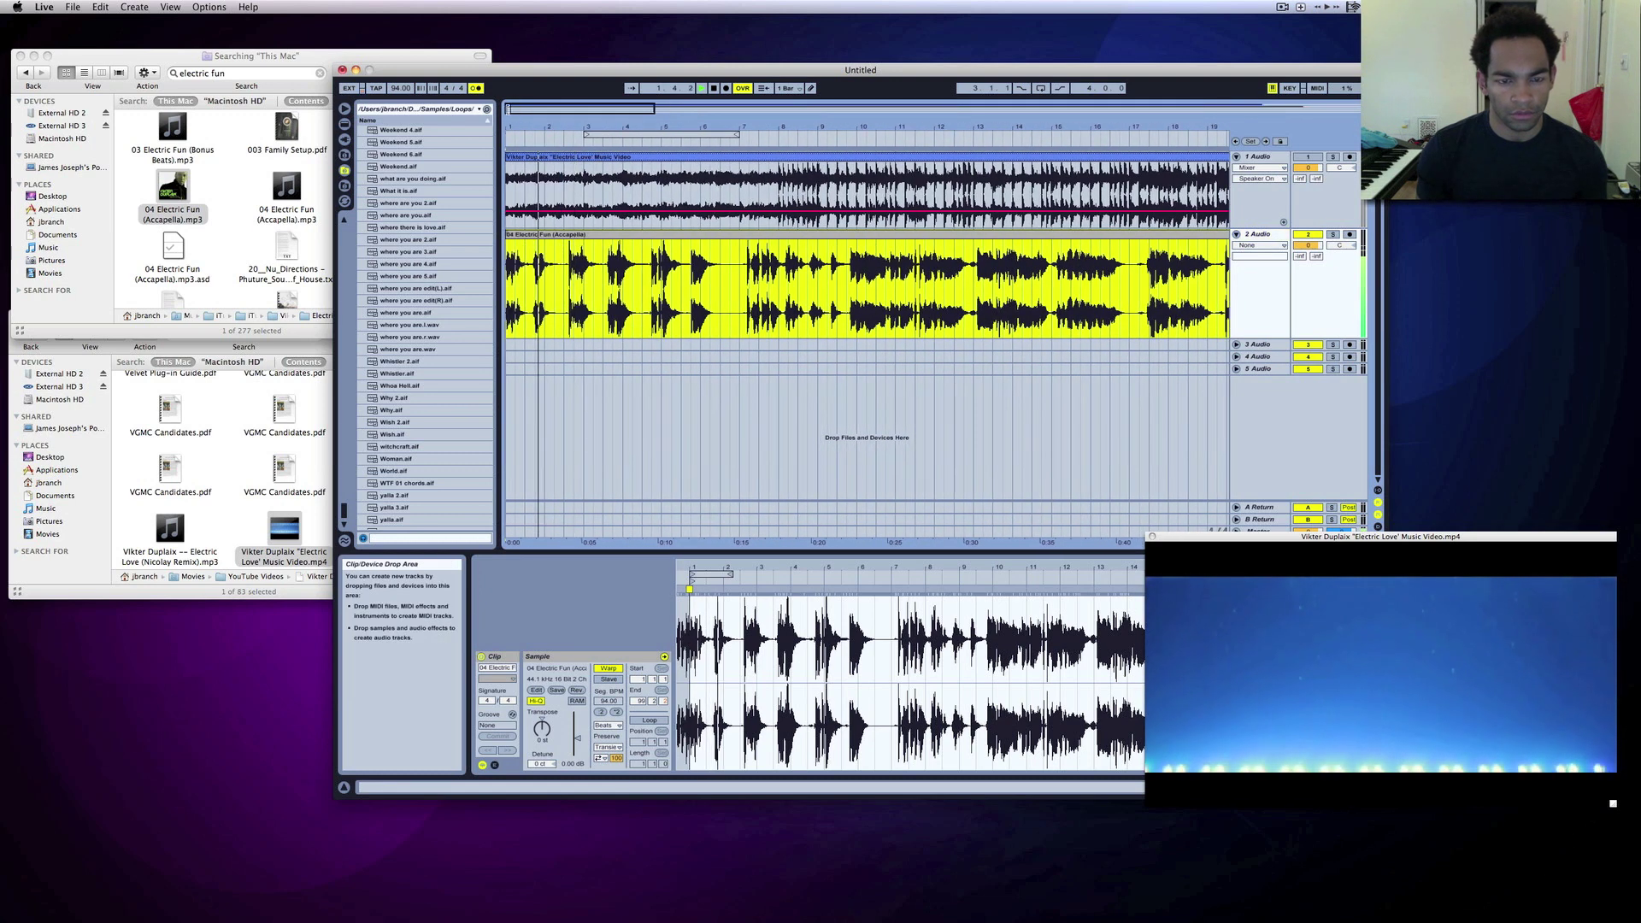
drag(1175, 534, 1174, 19)
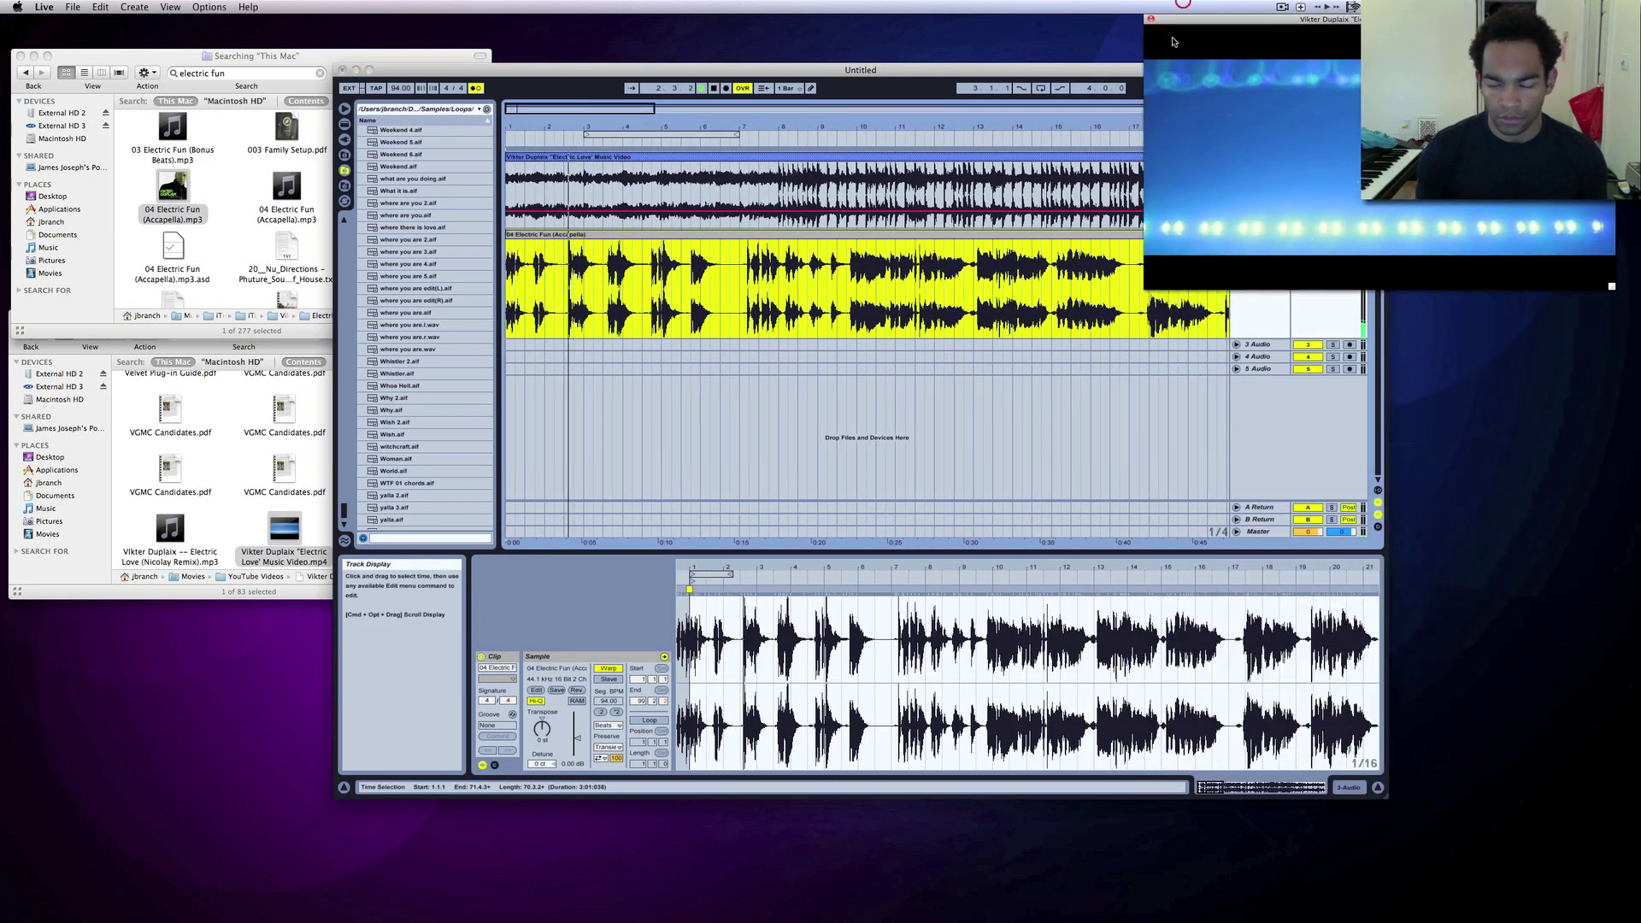
Select the a cappella clip and move its start marker ahead of 1.1.1 to include the opening vocals.
click(1127, 376)
click(913, 244)
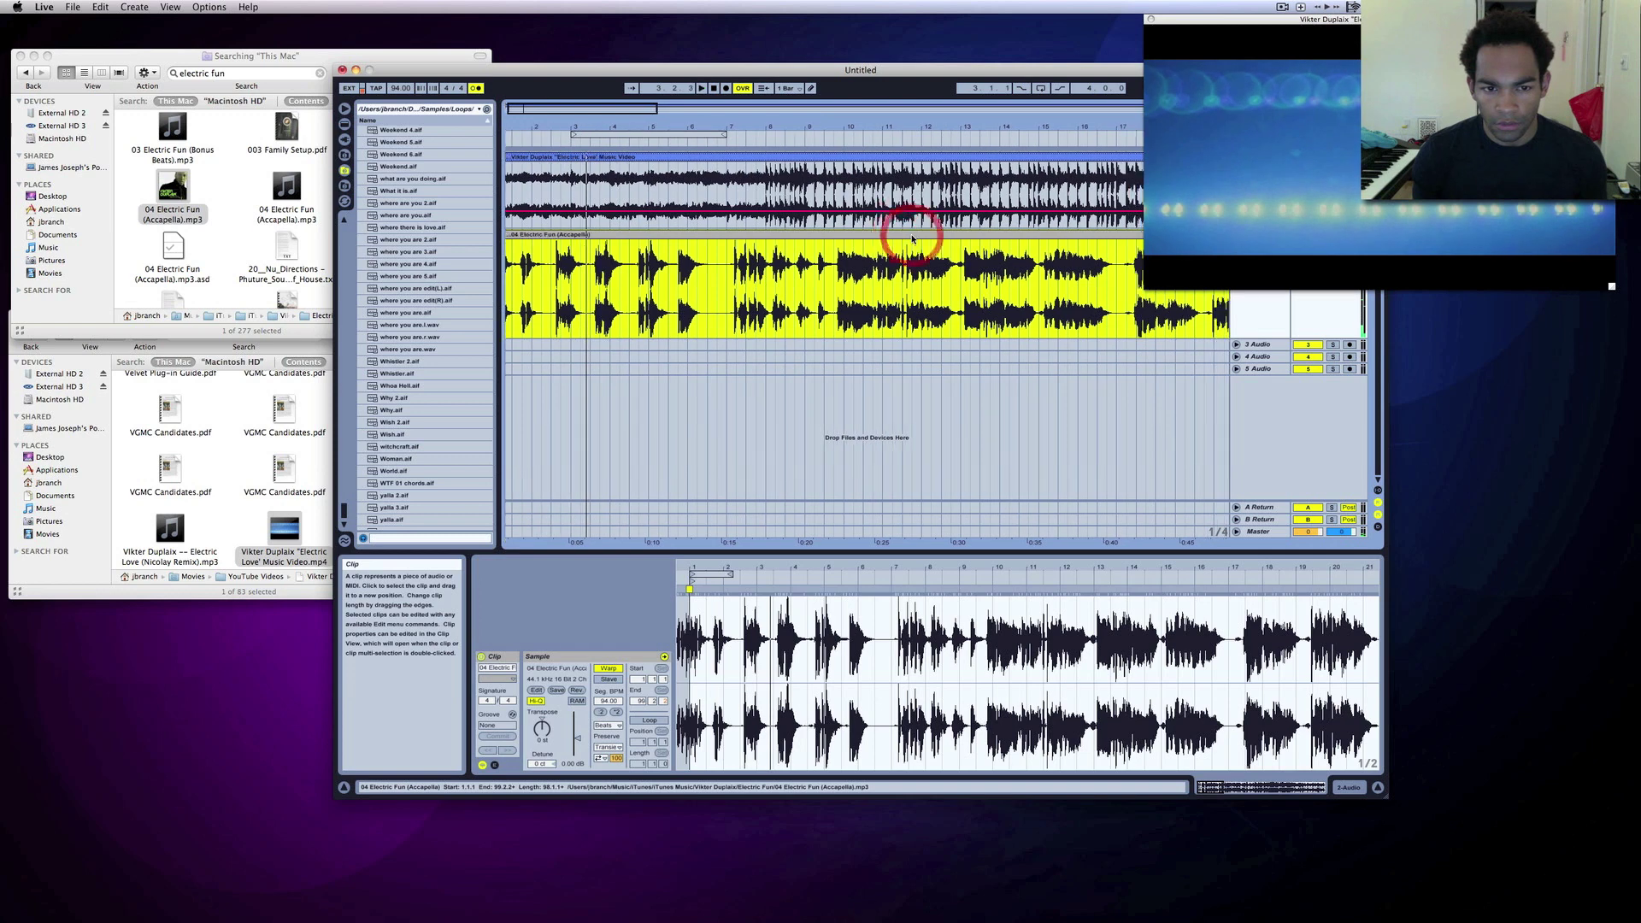
click(793, 615)
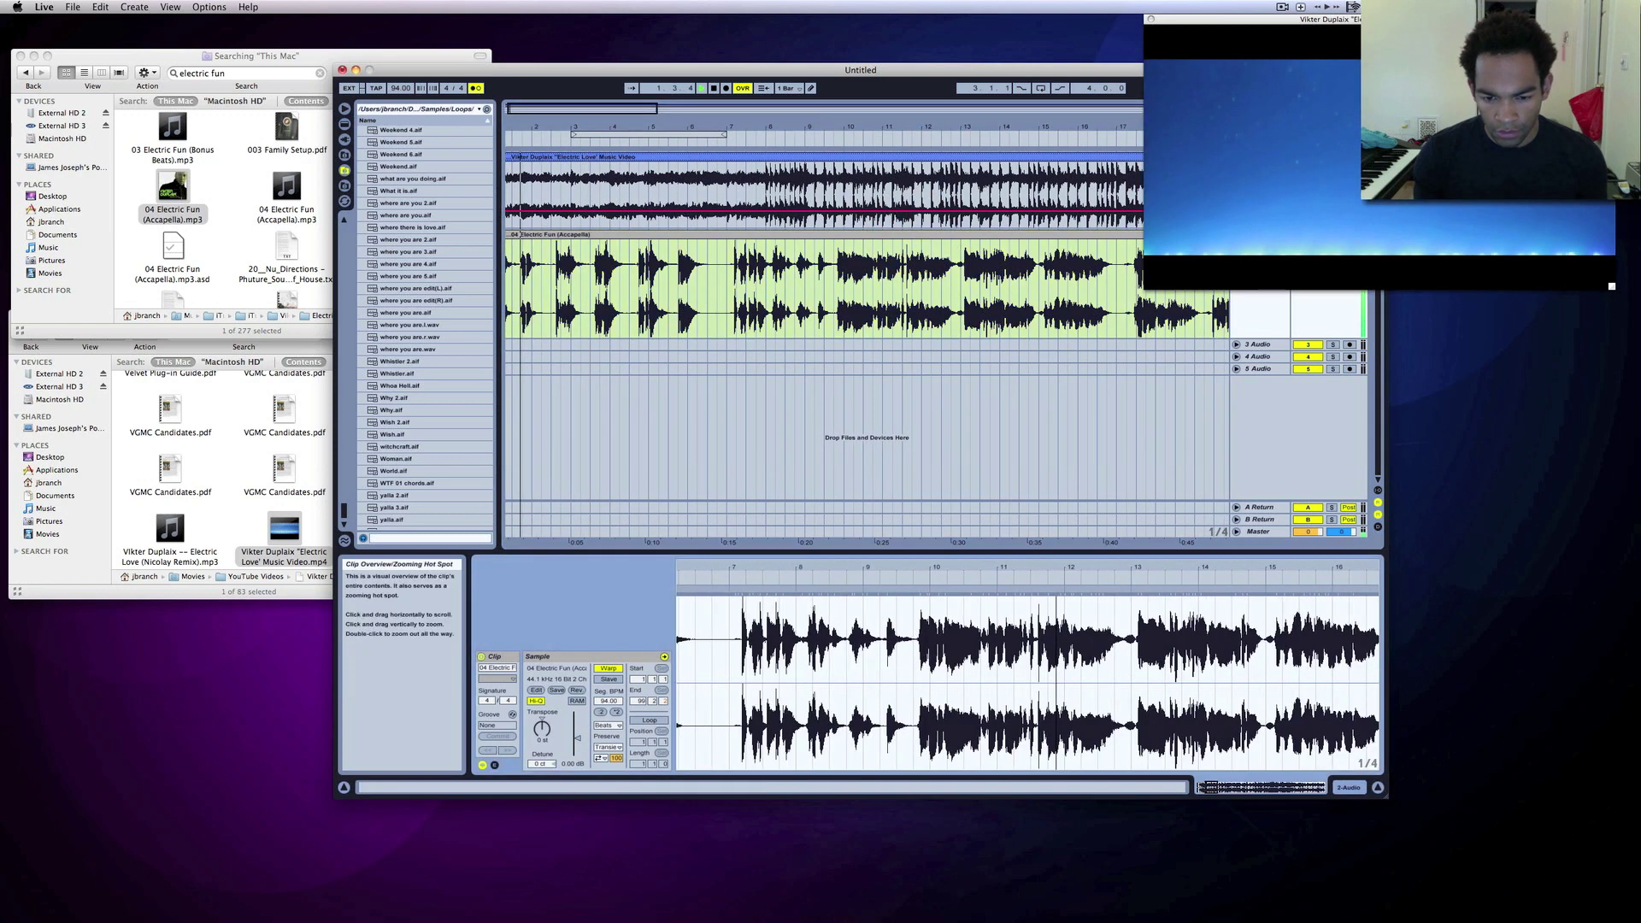
key(plus)
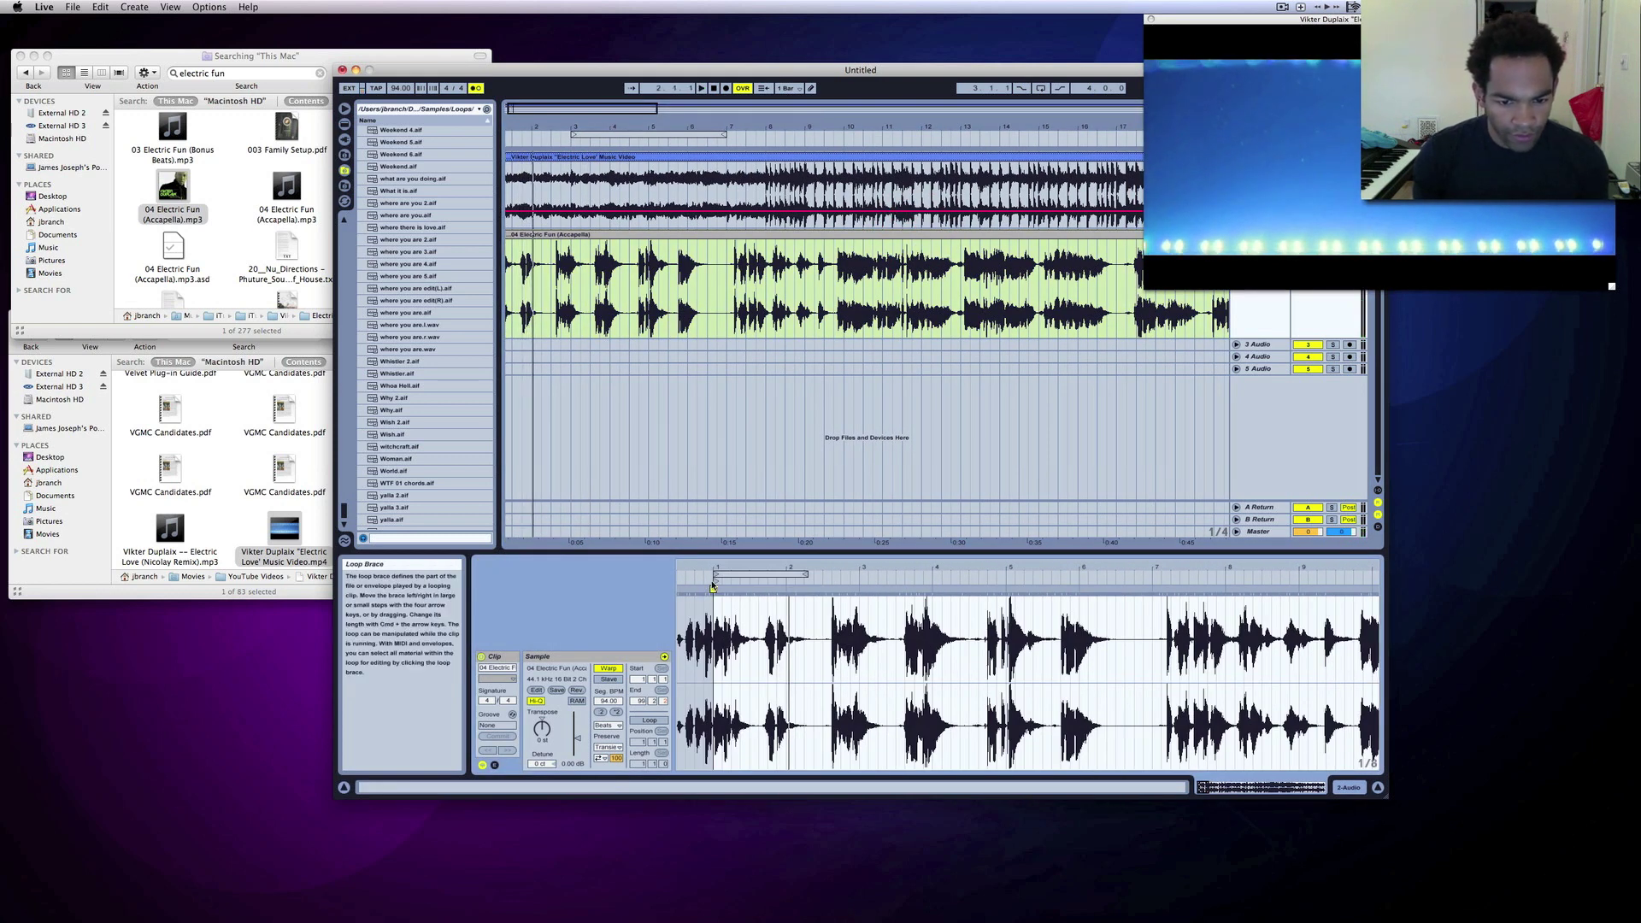
drag(713, 581, 676, 580)
click(677, 581)
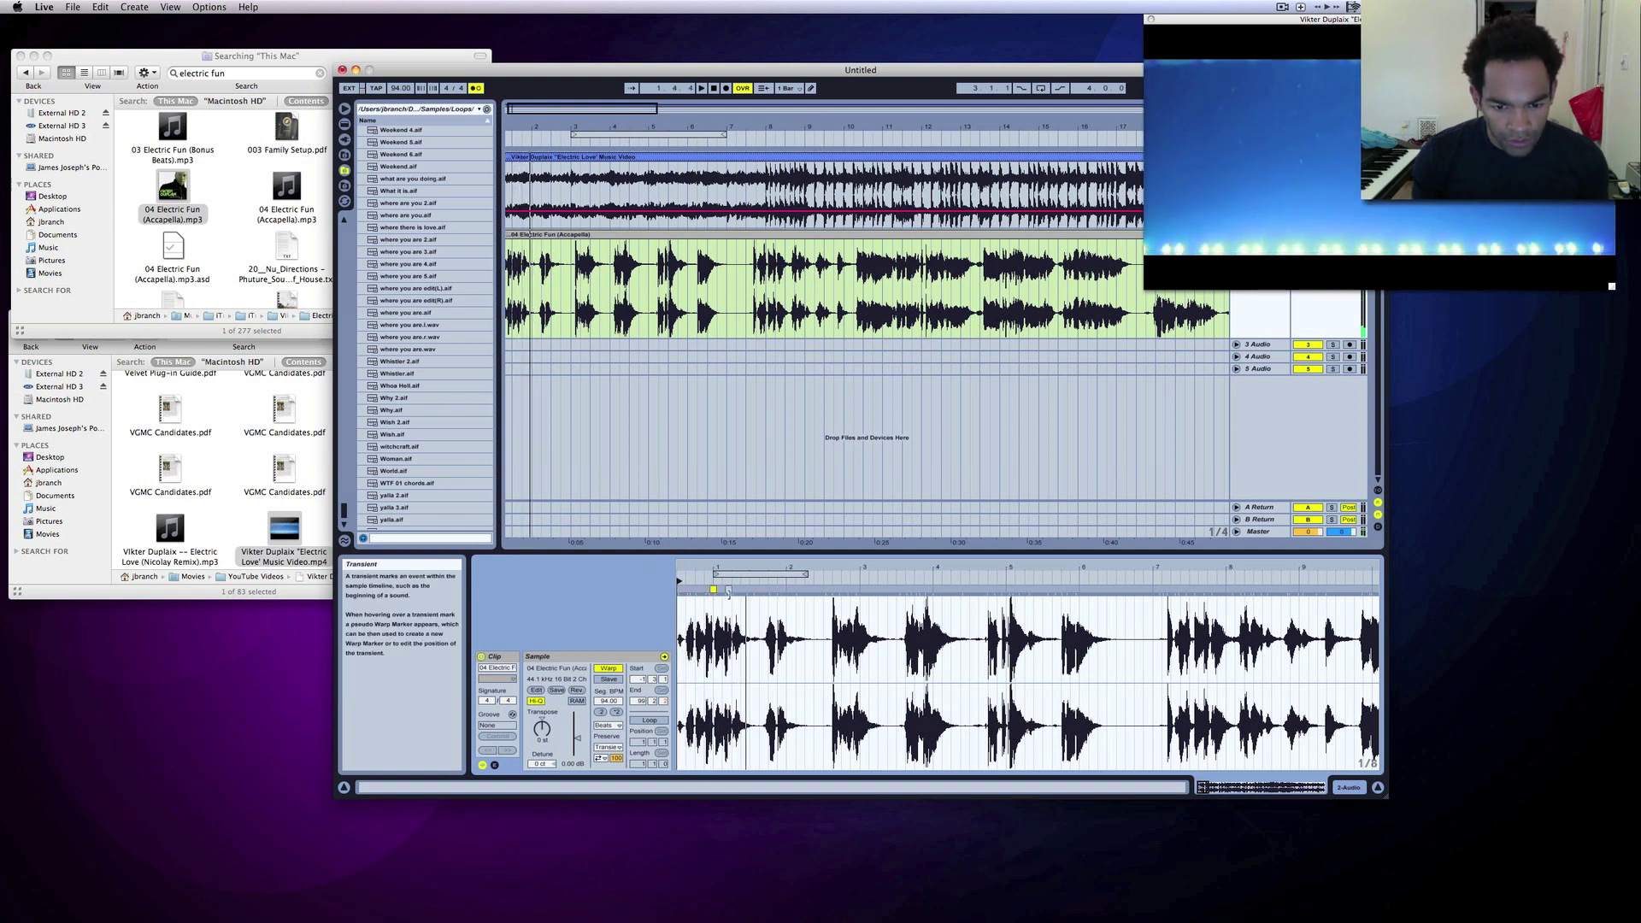
Replace the a cappella's first warp marker with one at the transient near 1.2.1, set 1.1.1 there and play the clip.
click(733, 590)
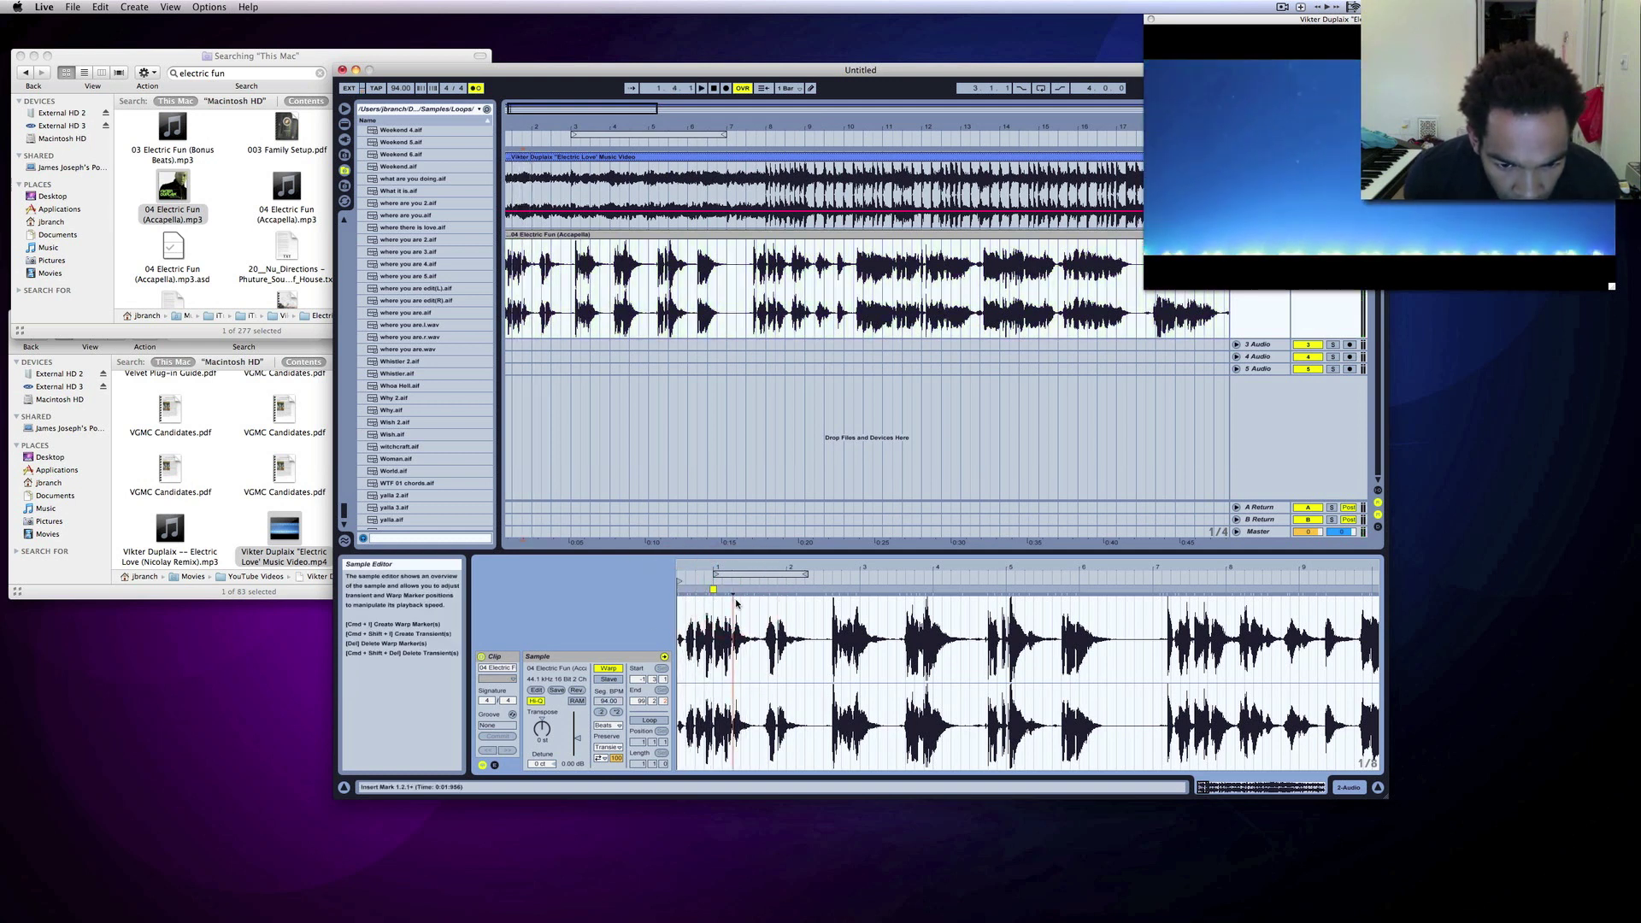
key(space)
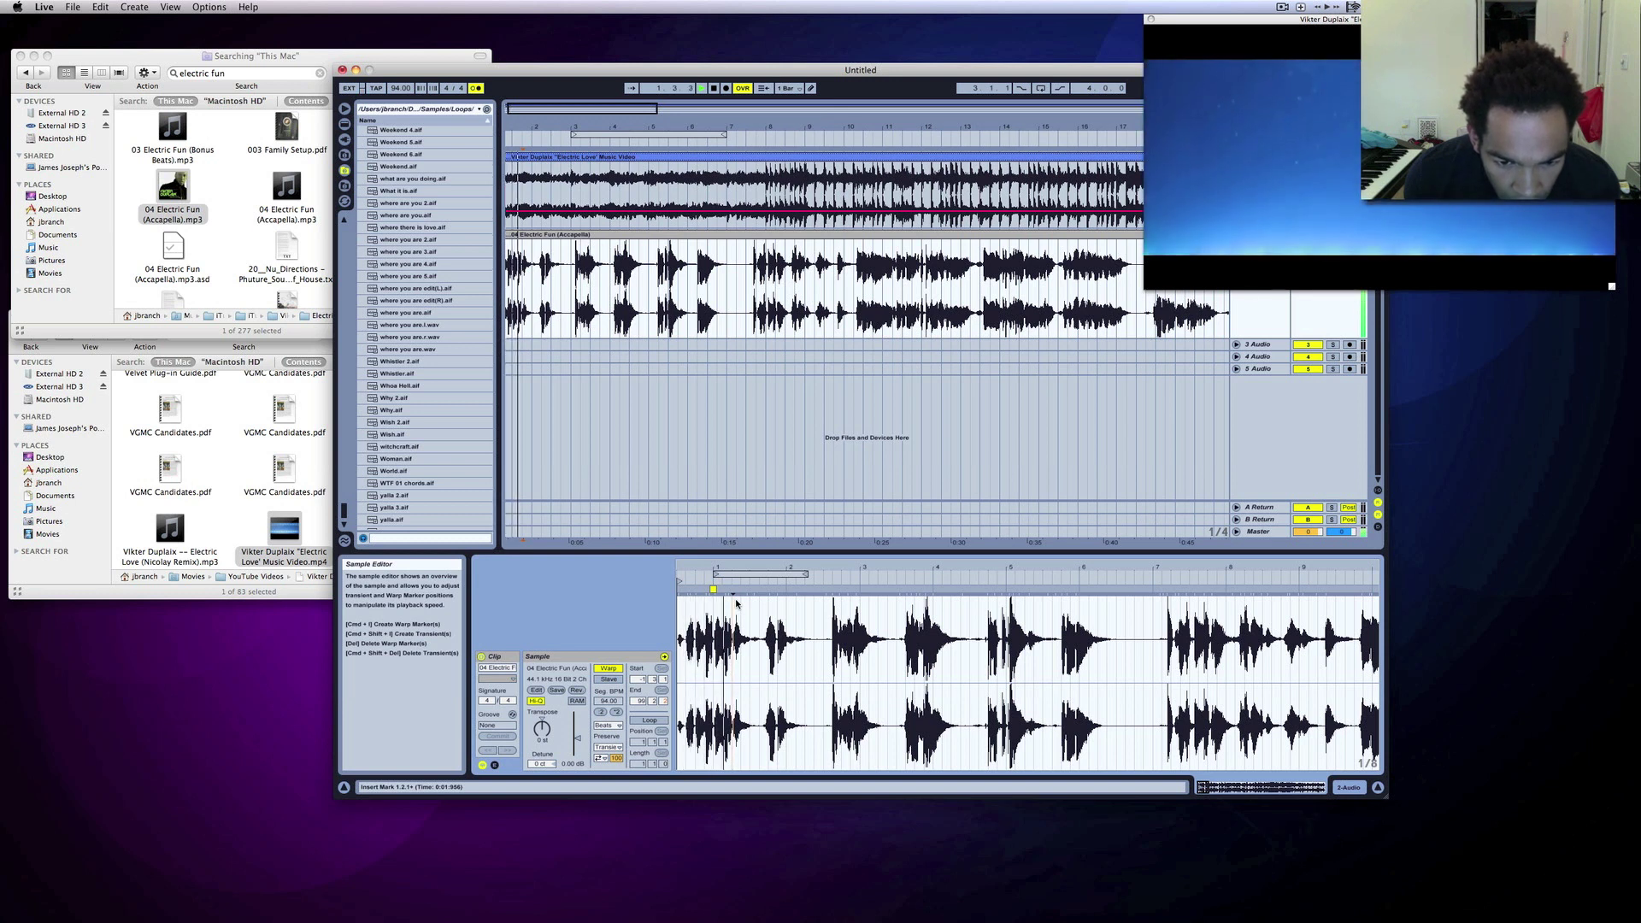
double_click(733, 590)
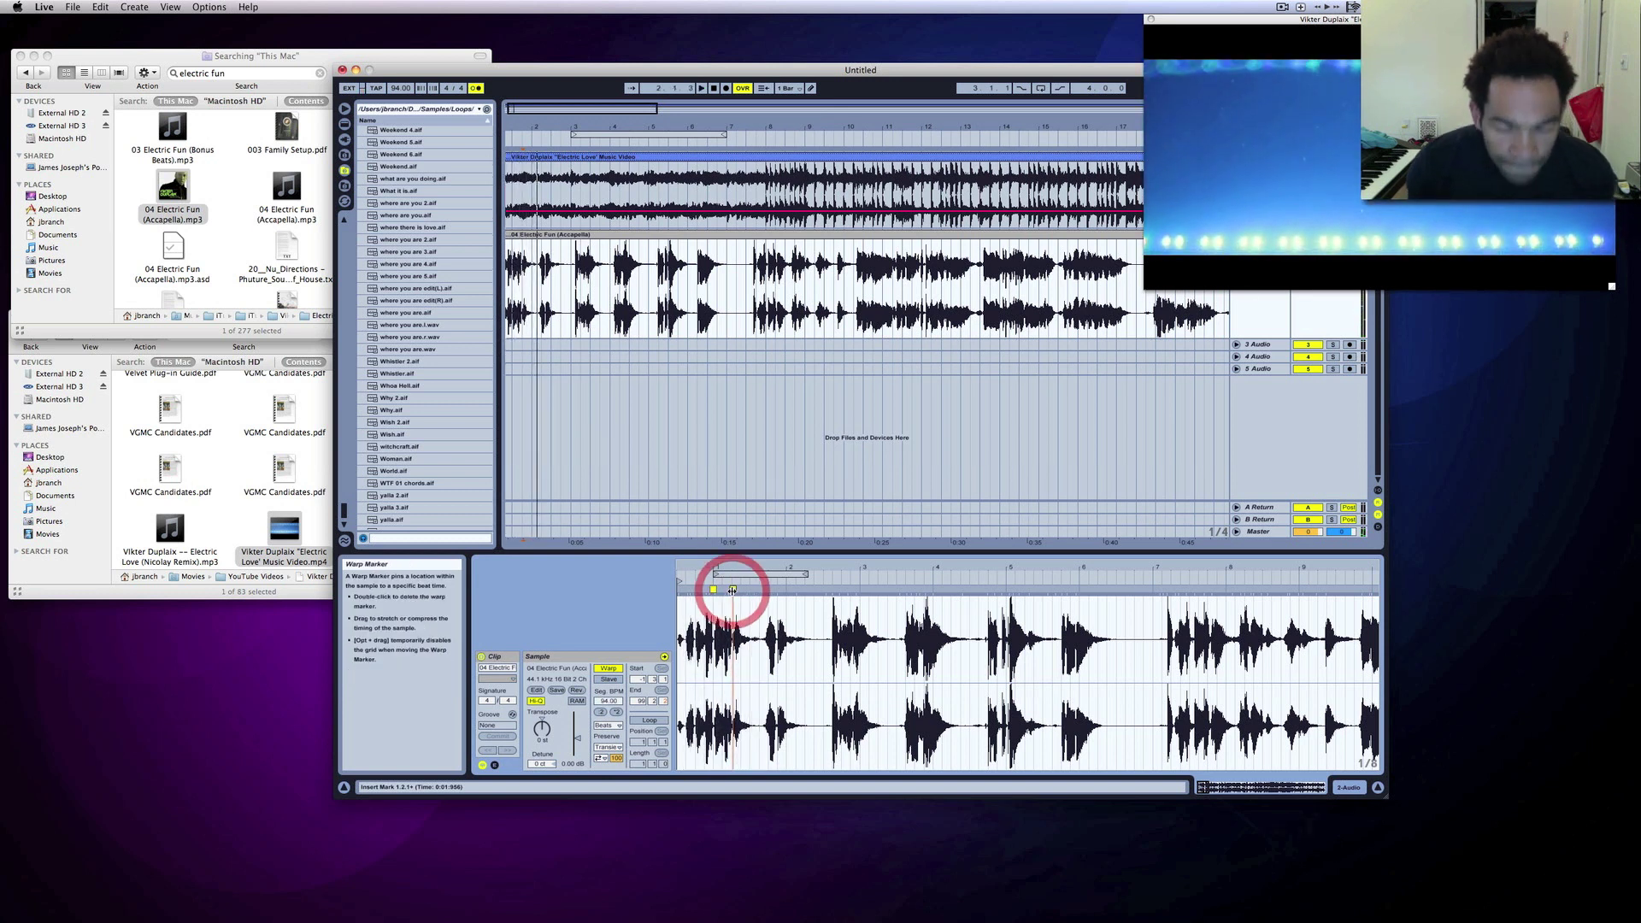
click(714, 590)
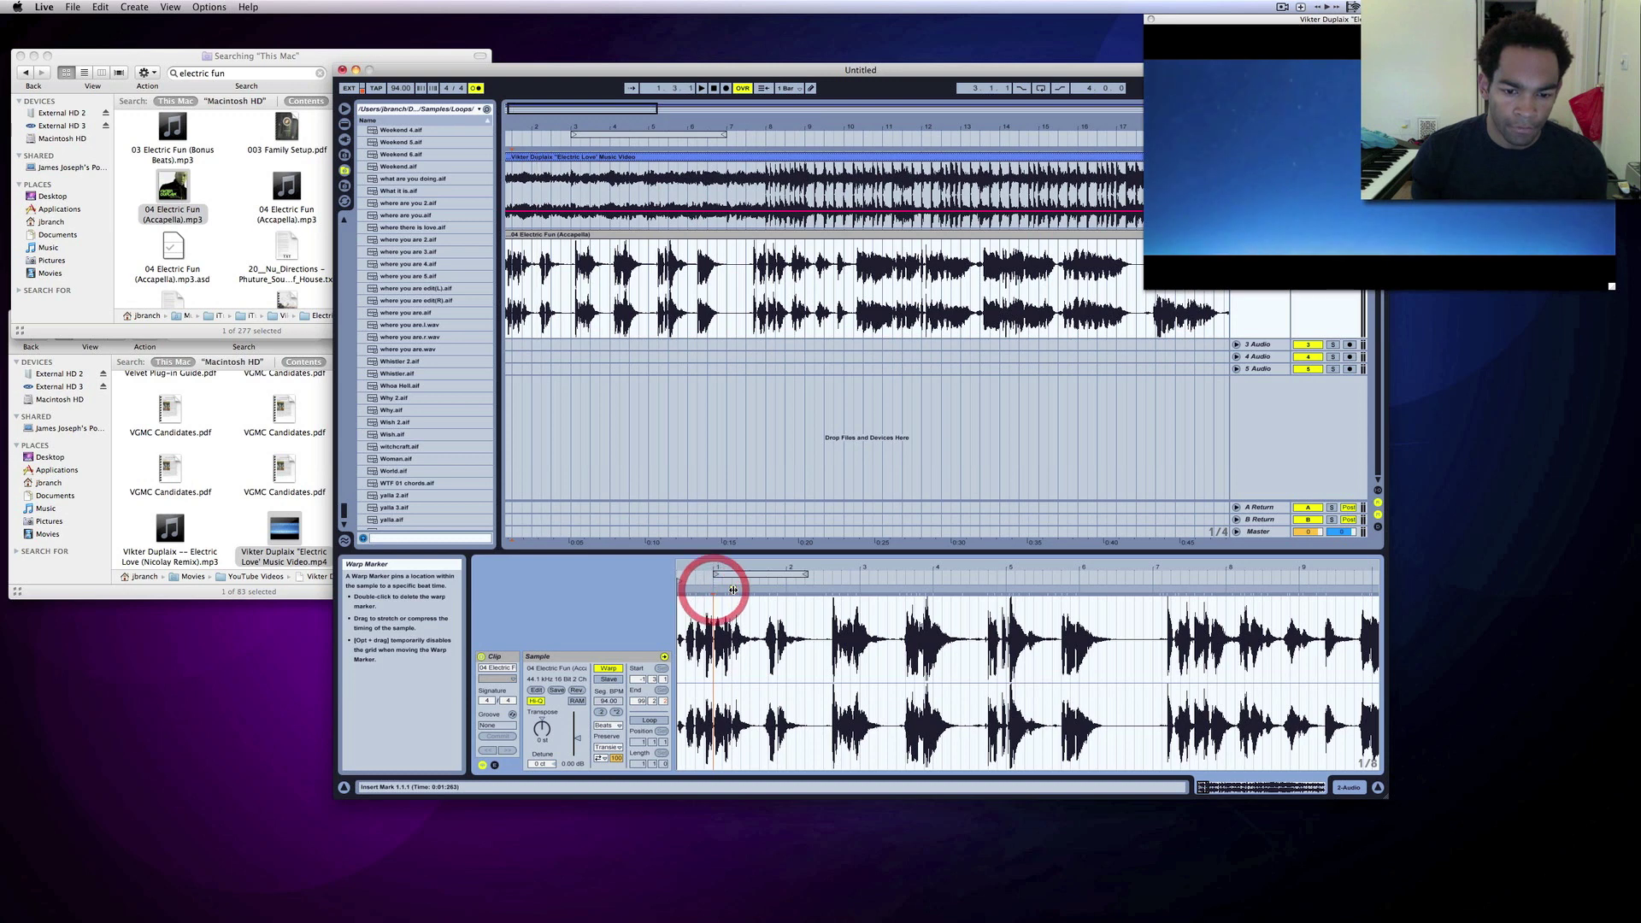
right_click(733, 590)
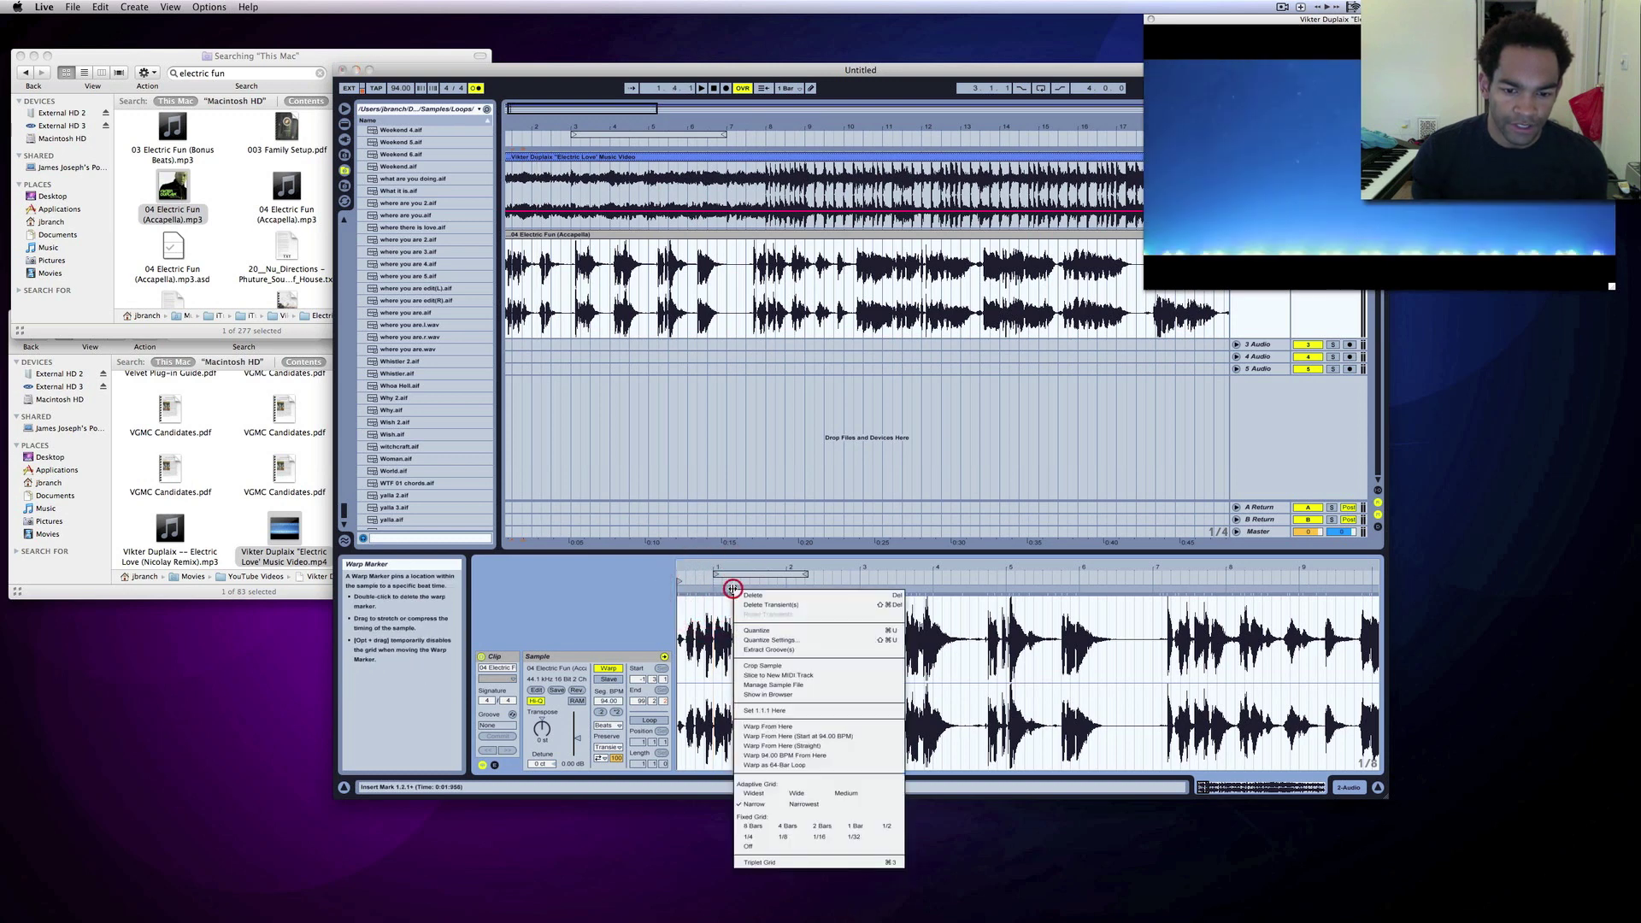
click(764, 710)
key(space)
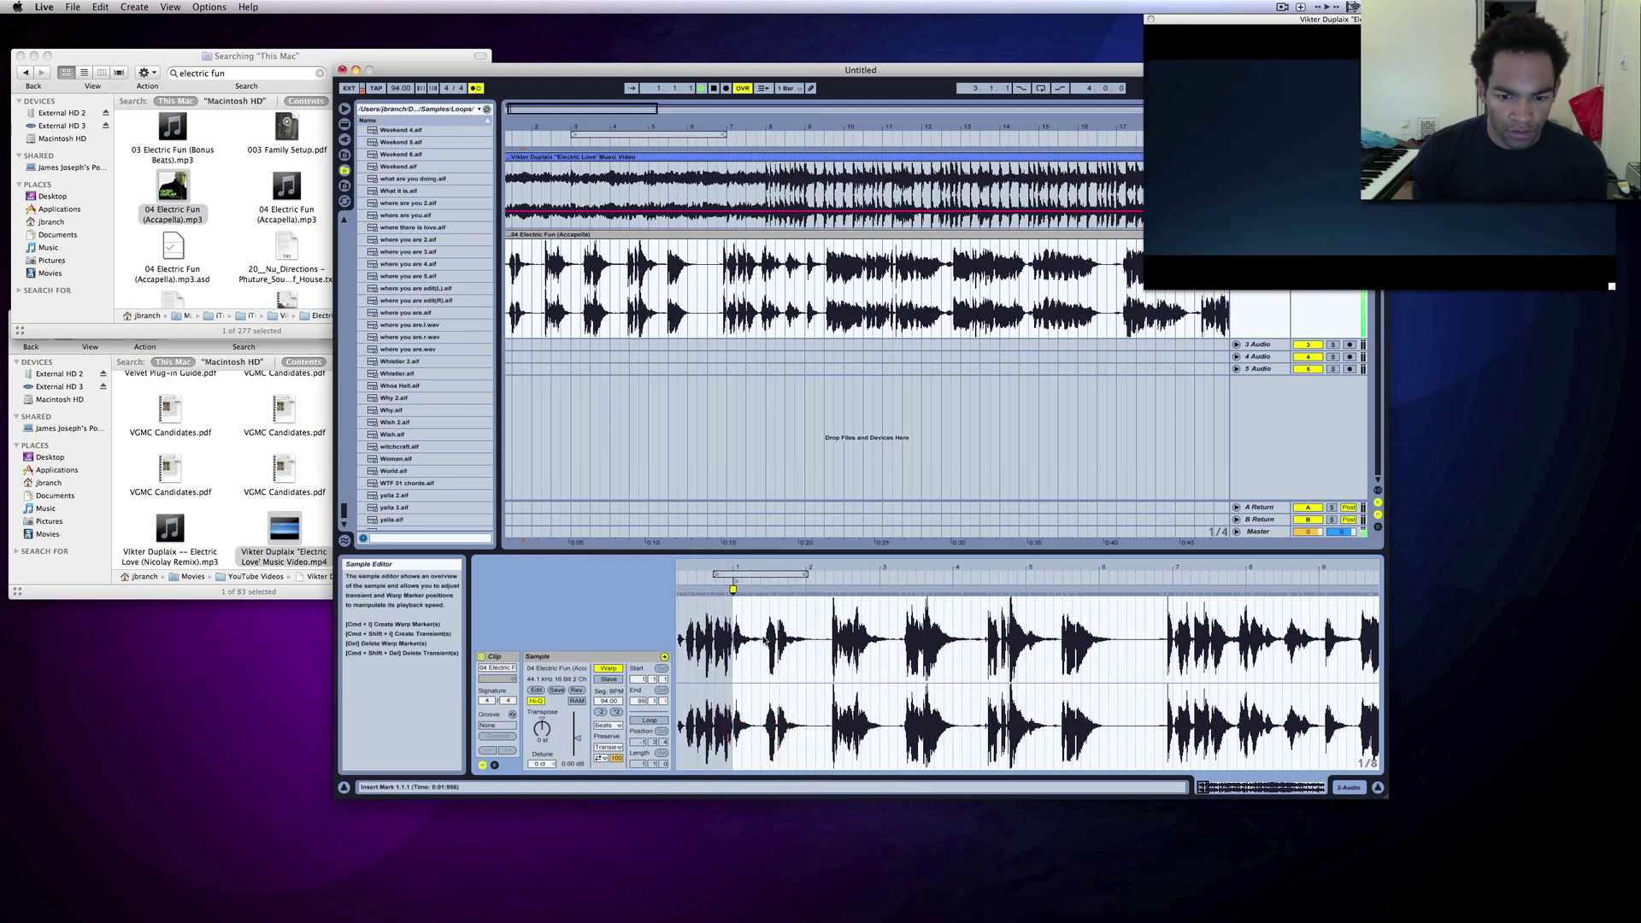